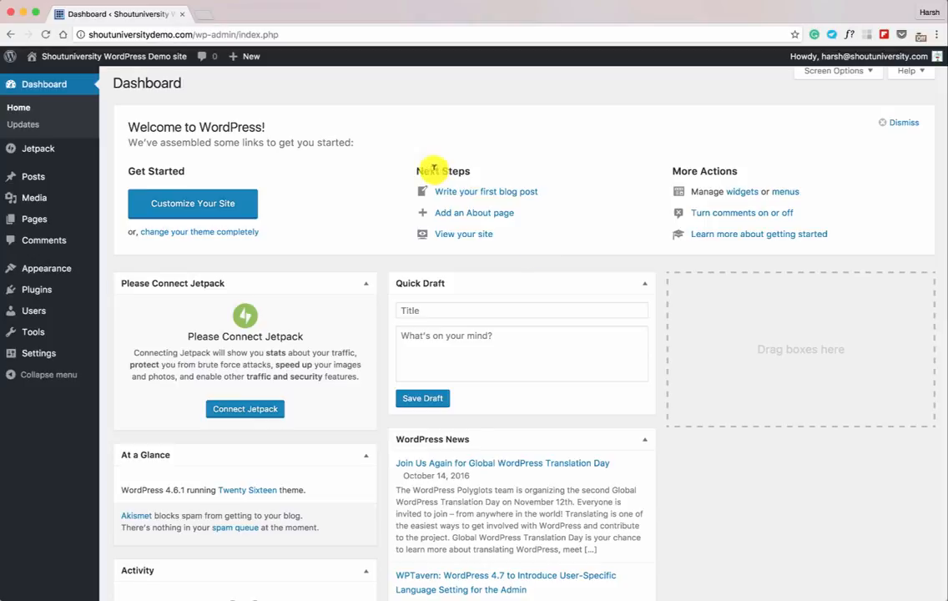
Search the plugin directory for "yoast Seo", and install and activate the Yoast SEO plugin.
mouse_move(84, 289)
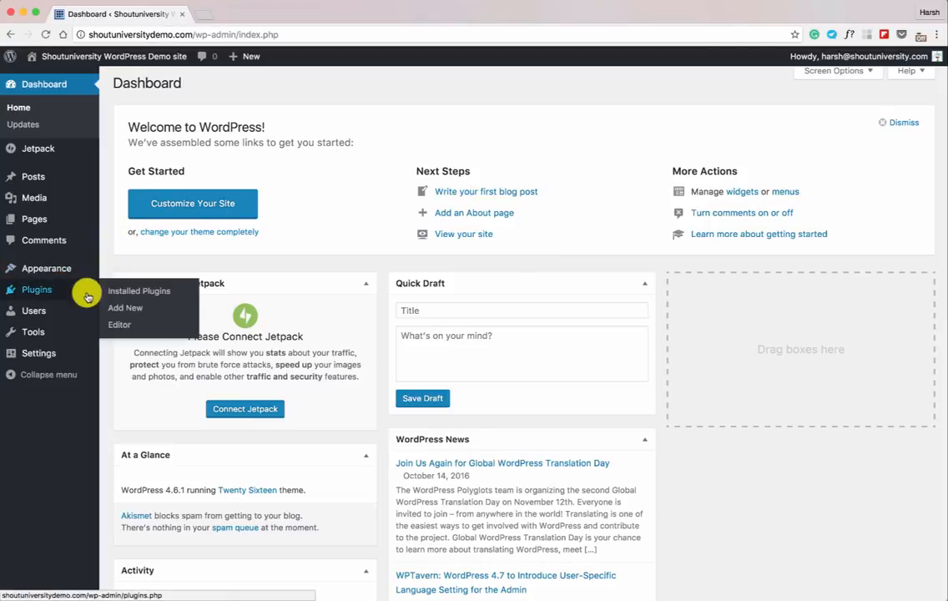
click(121, 307)
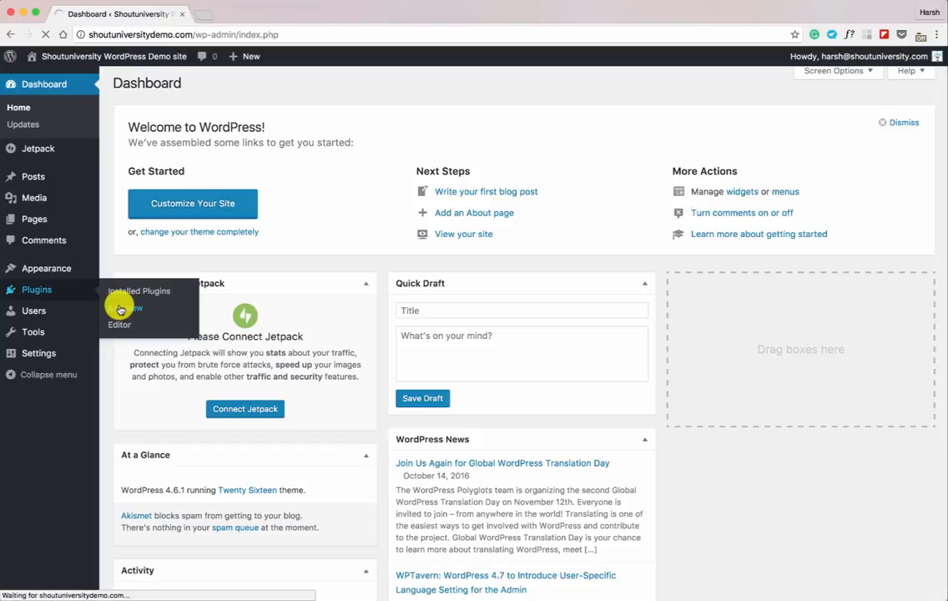
click(802, 119)
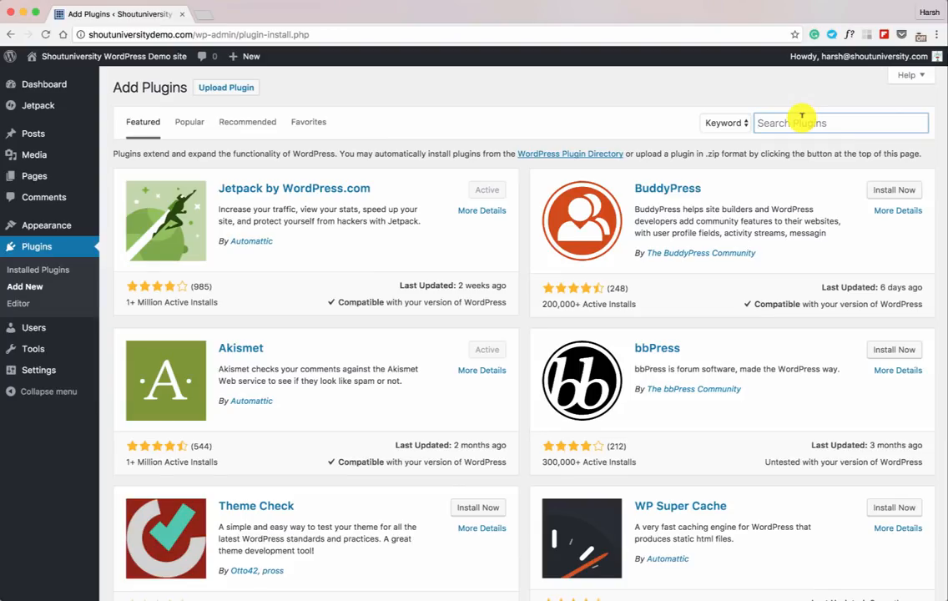
text(yoast Seo)
key(Return)
click(458, 186)
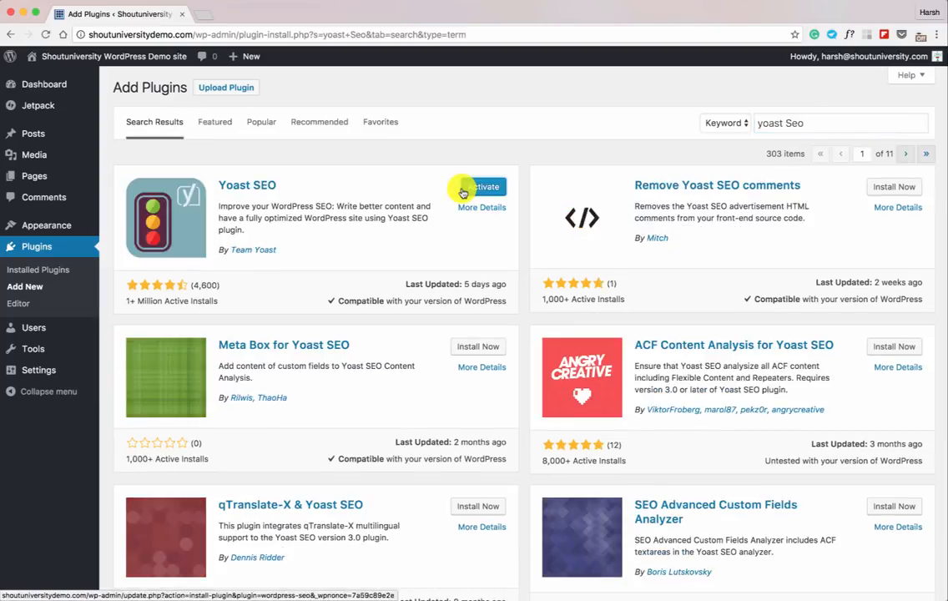
click(487, 191)
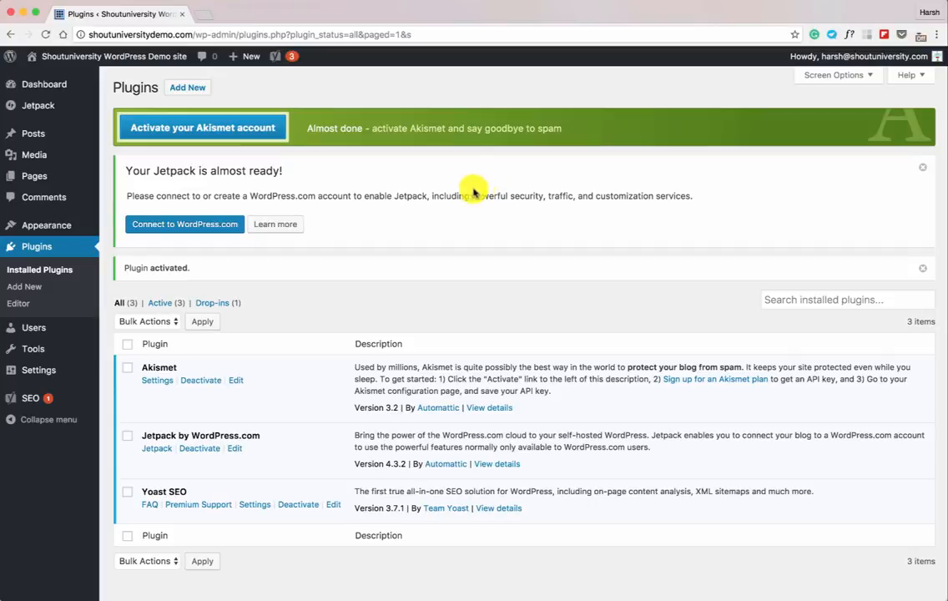
Enable the advanced settings pages in Yoast SEO's features and save the change.
mouse_move(51, 399)
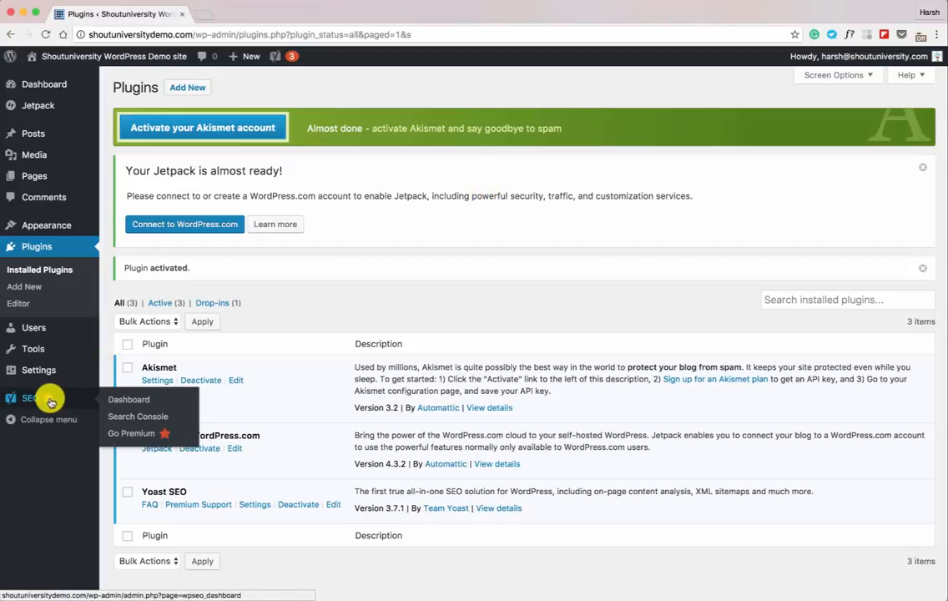
click(129, 400)
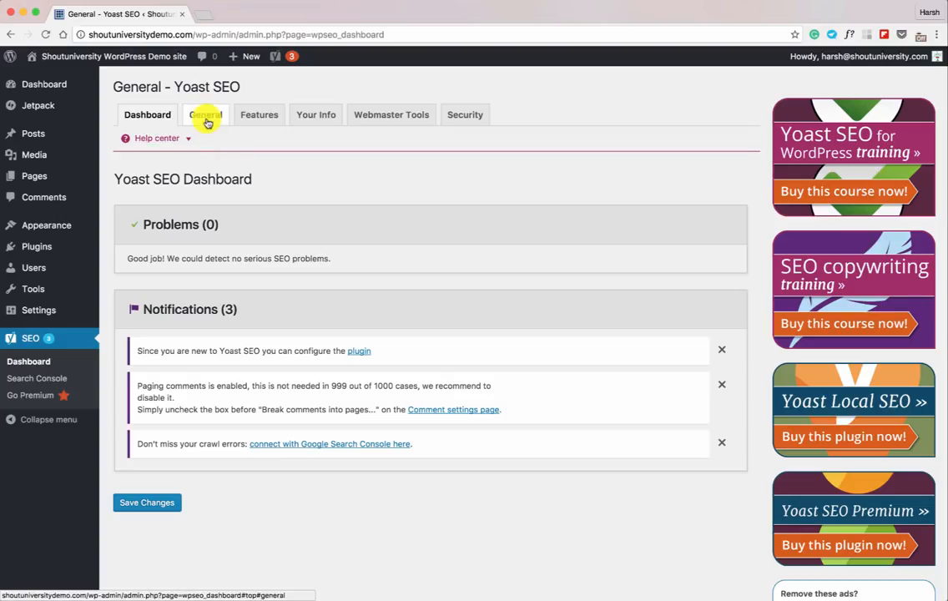
click(207, 118)
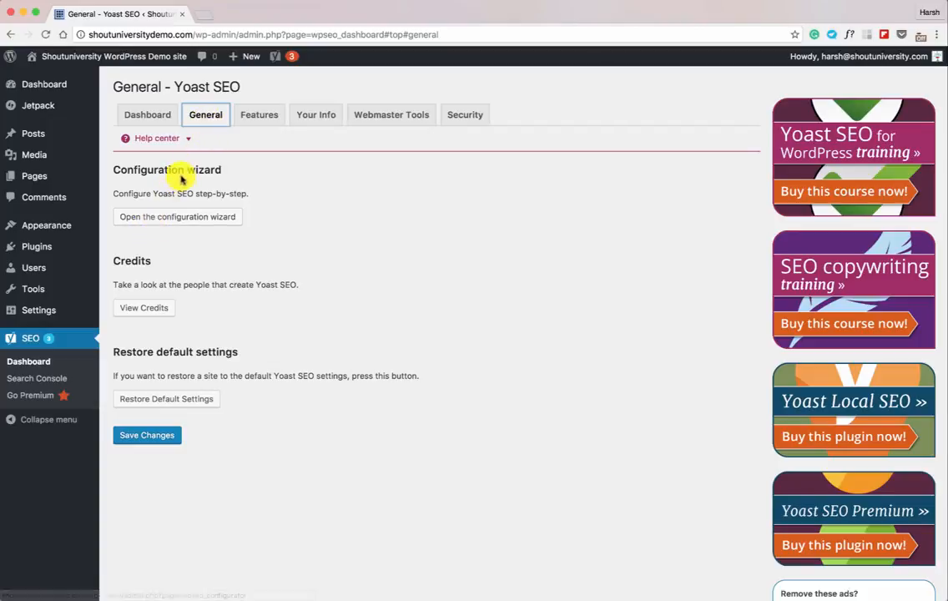
click(256, 117)
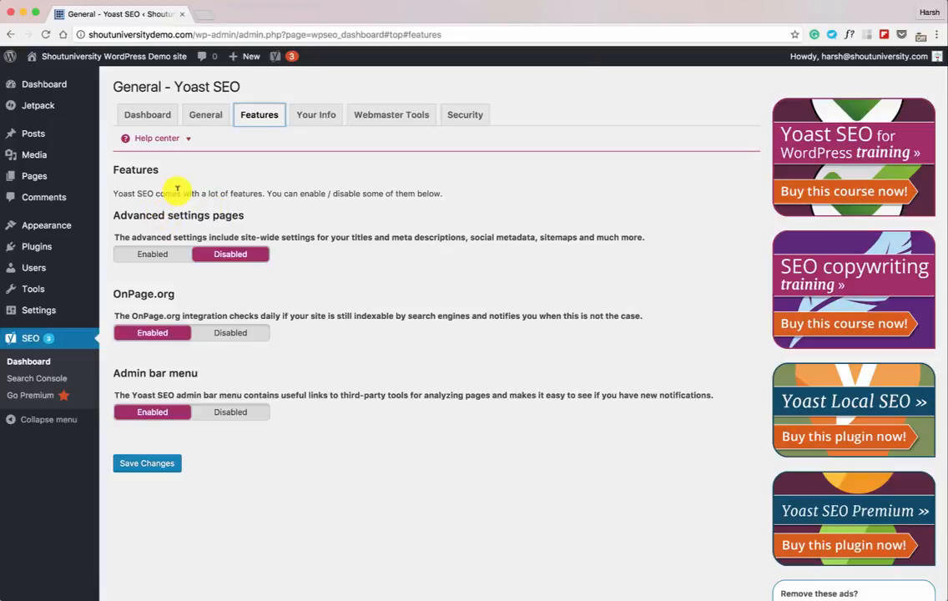
click(159, 256)
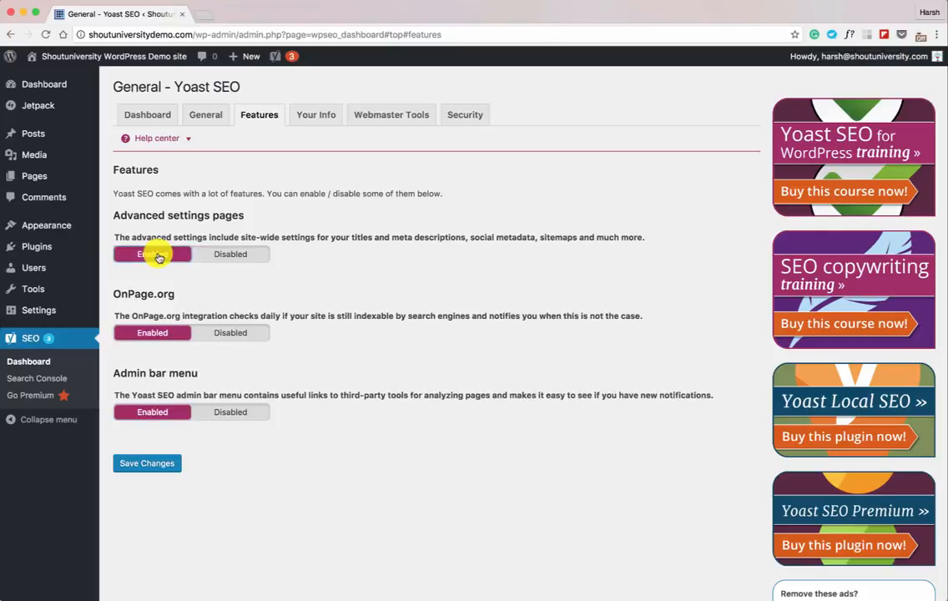
click(138, 463)
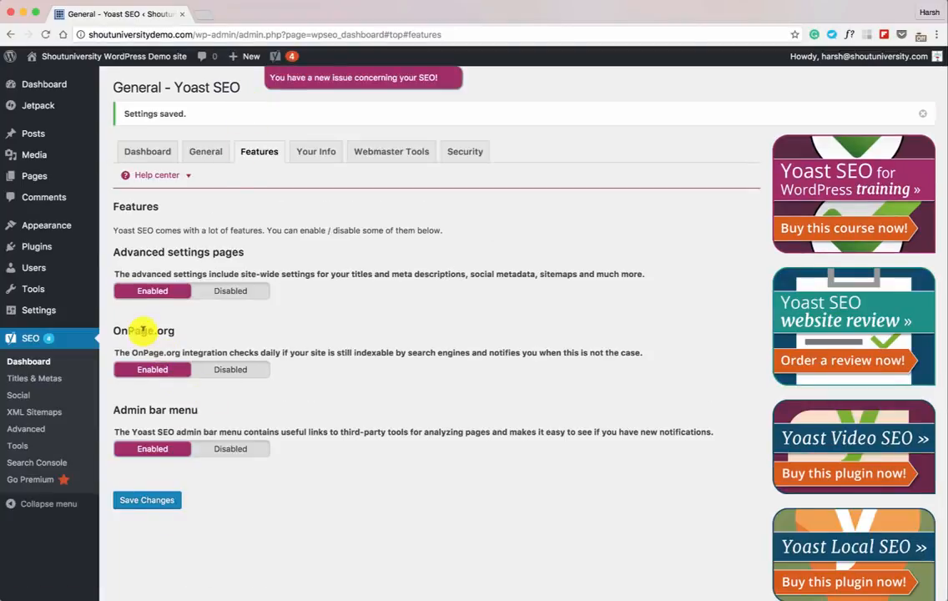
Disable the OnPage.org integration and the admin bar menu in Yoast SEO's features and save the changes.
click(231, 368)
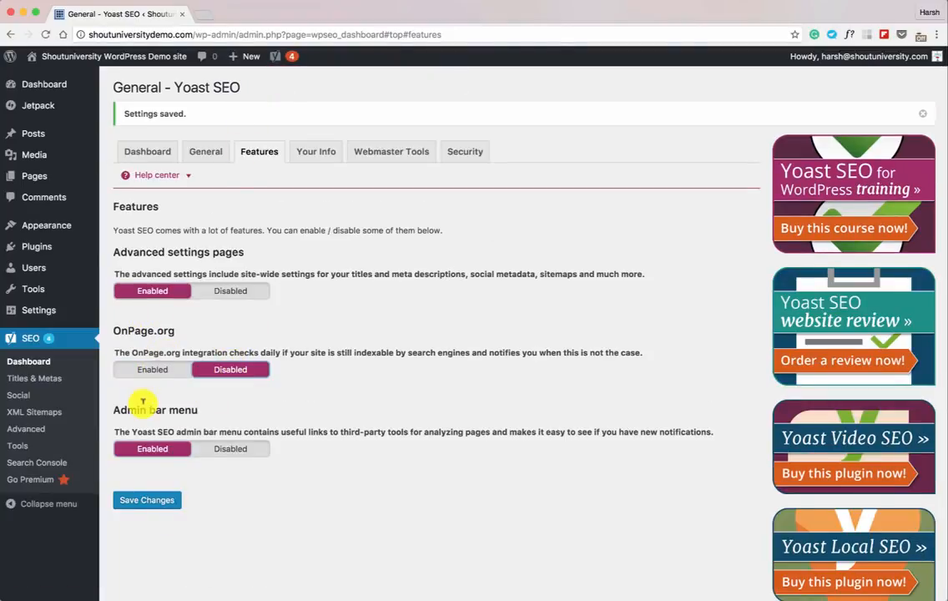
click(223, 448)
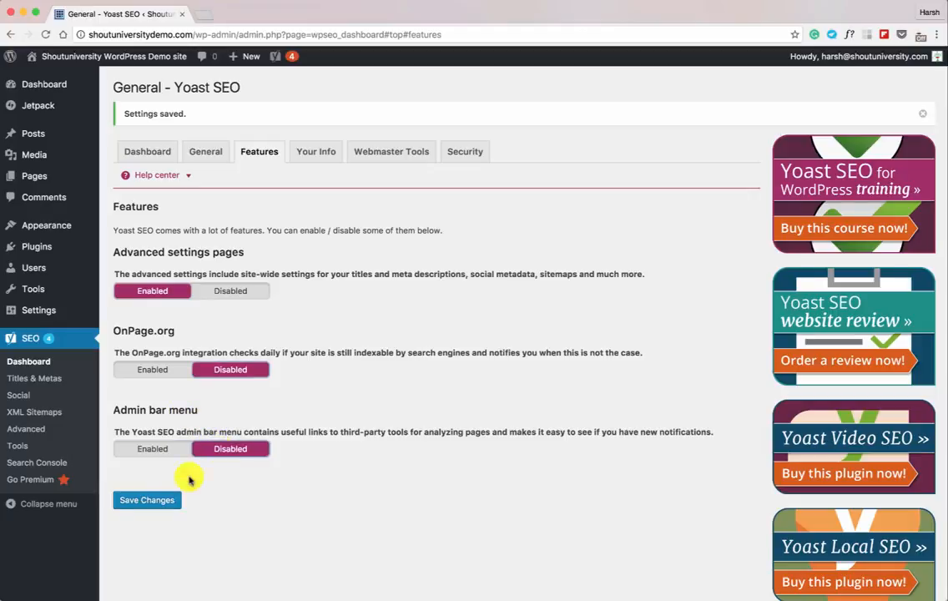
click(149, 500)
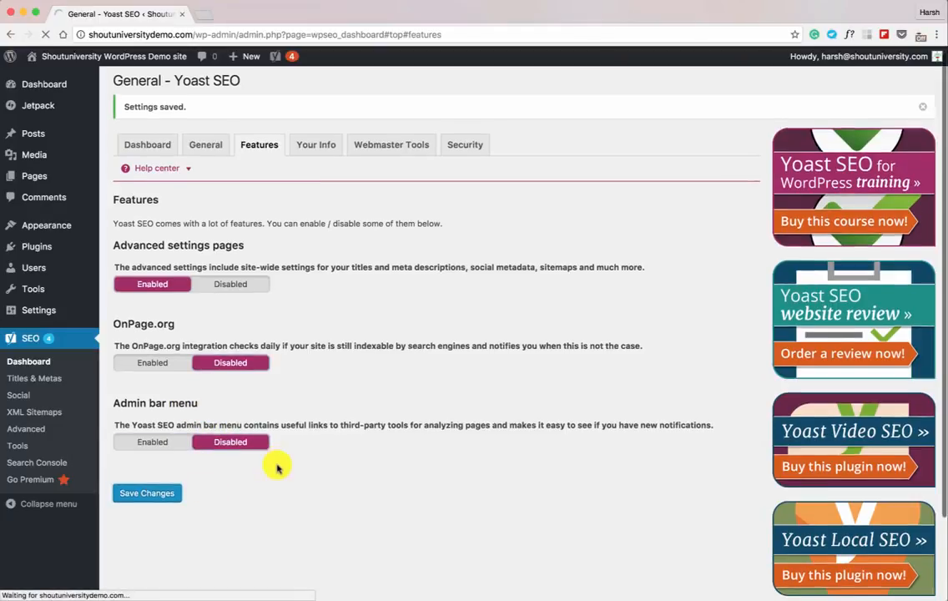
Start the Yoast SEO configuration wizard and pass its welcome page without signing up for the newsletter.
click(220, 162)
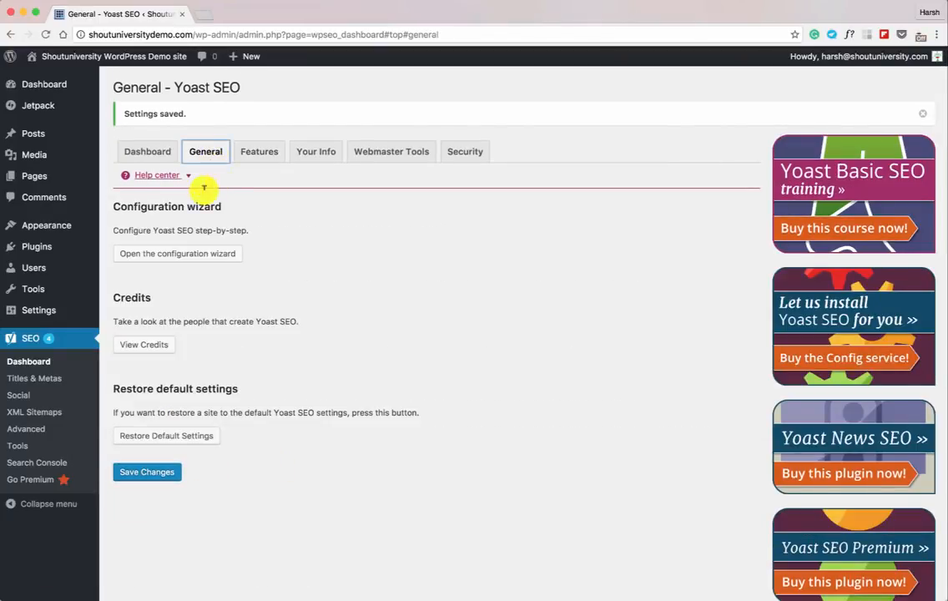
click(187, 251)
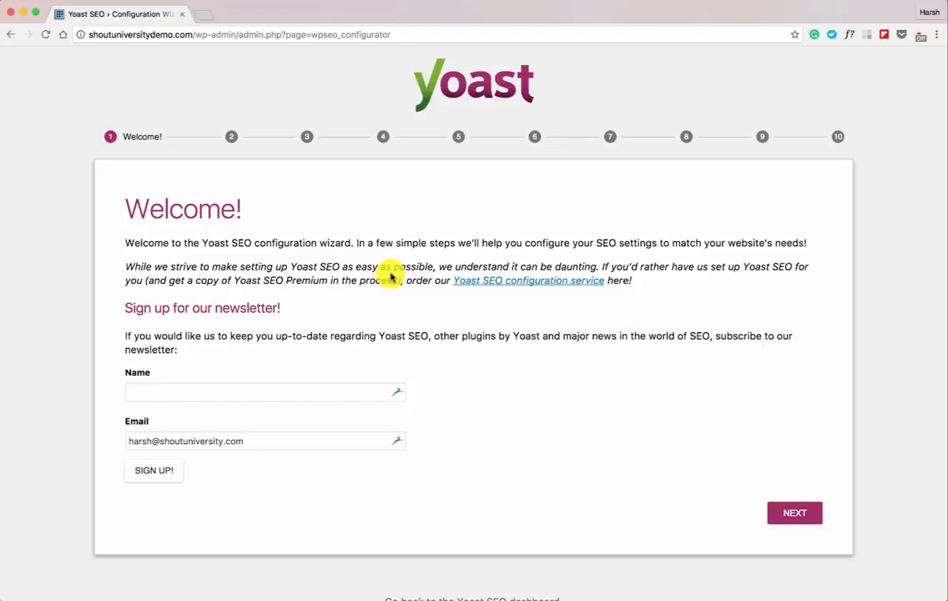
click(784, 513)
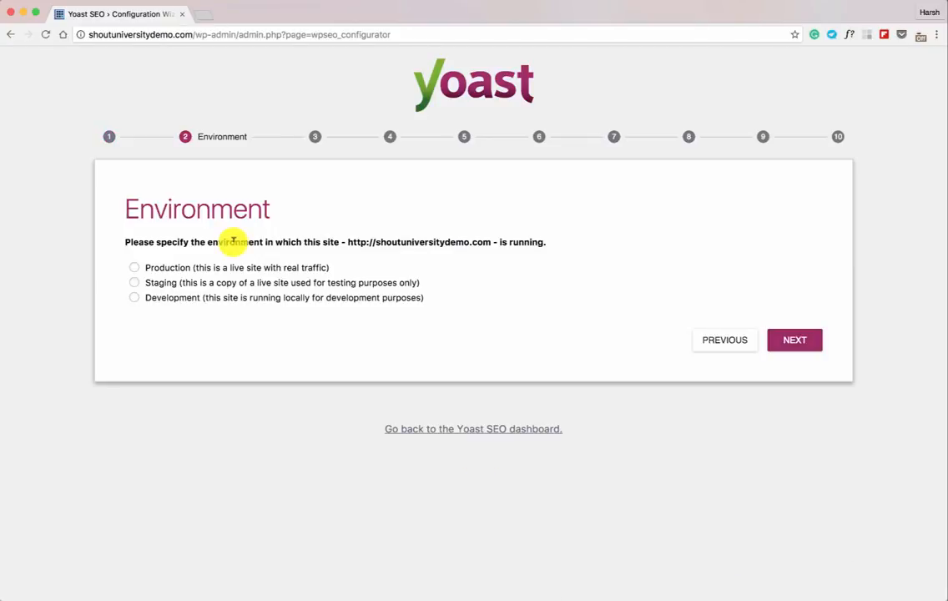
Set the site's environment to Production and its site type to Blog in the configuration wizard.
click(168, 269)
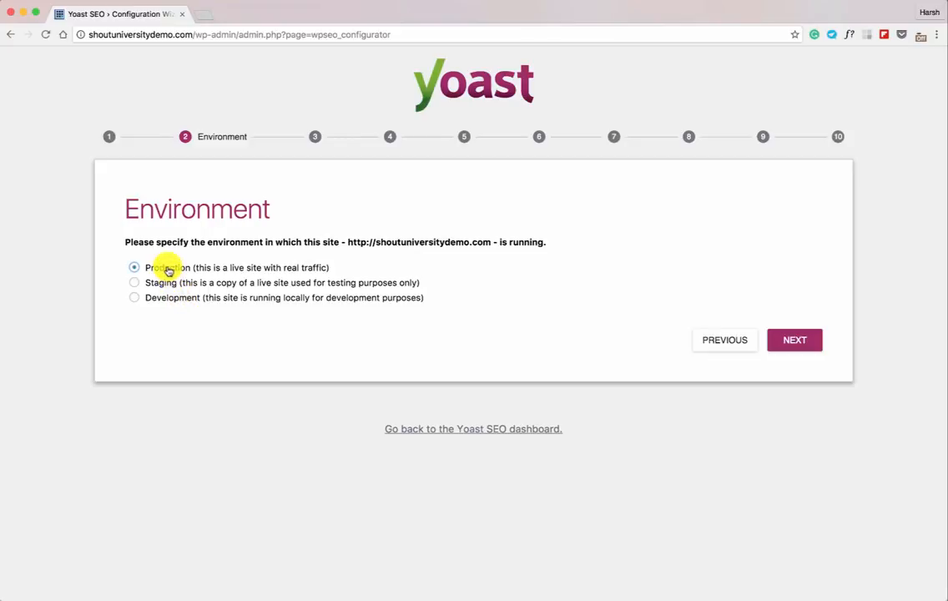
click(789, 340)
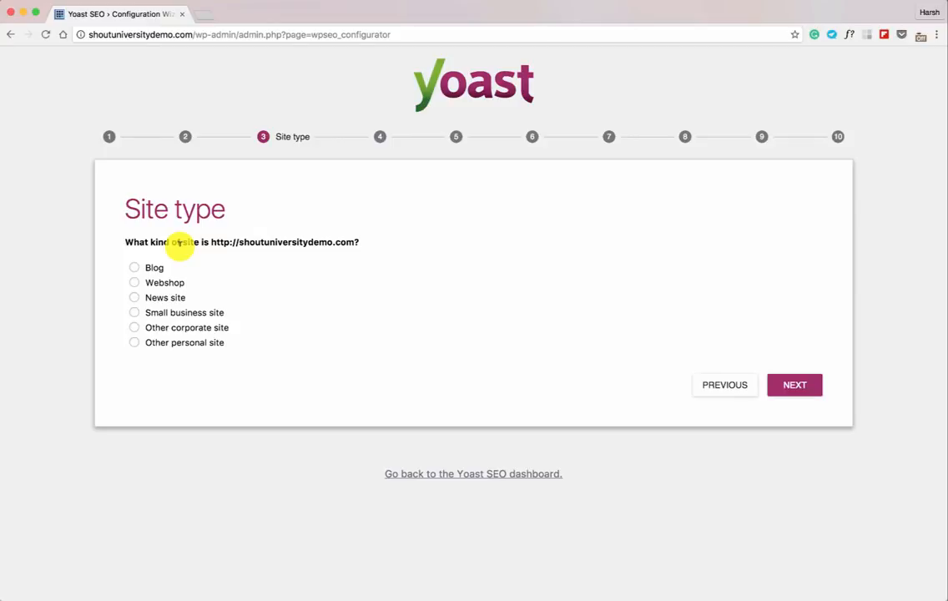
click(136, 268)
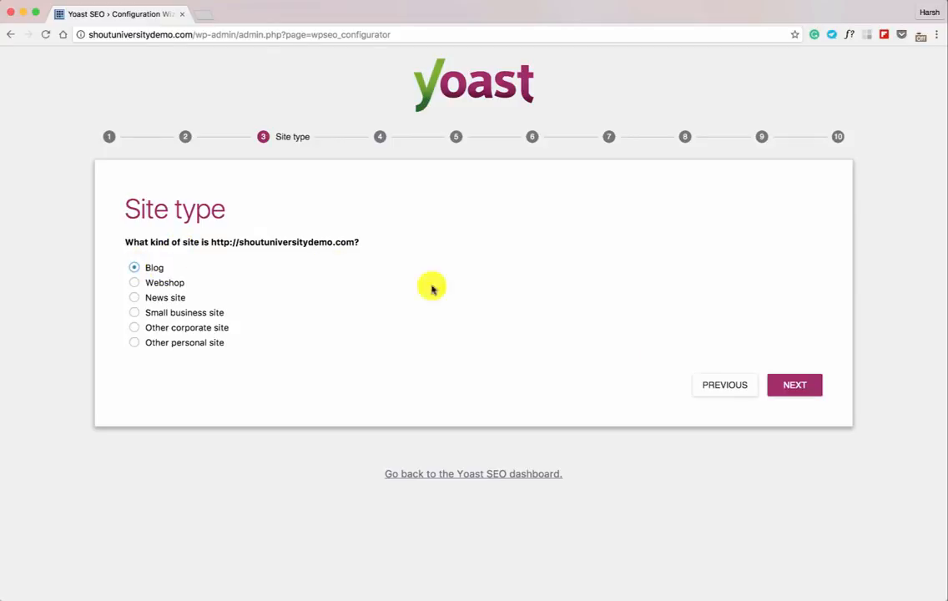
click(791, 386)
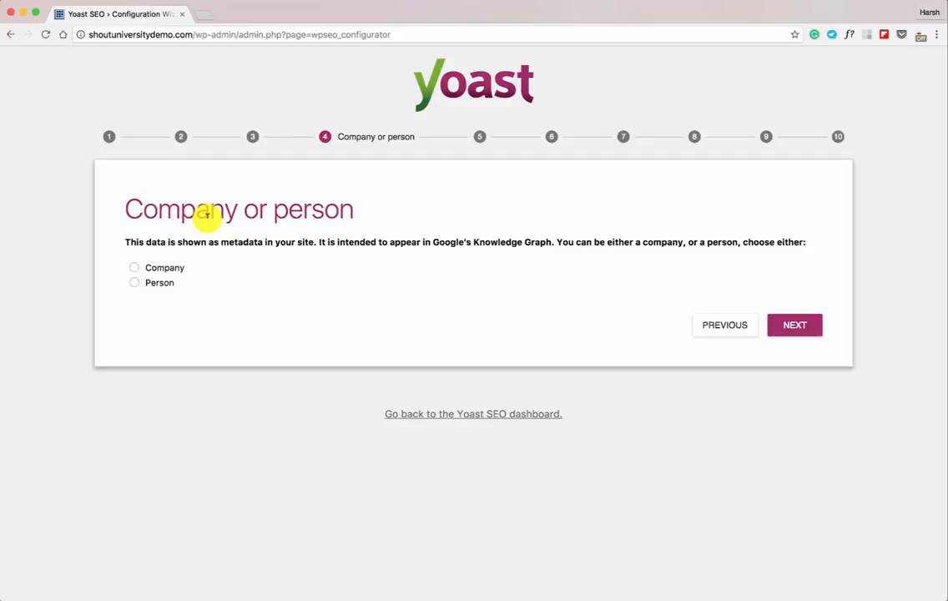
Identify the site as a company named ShoutUniversity and continue without providing a logo image.
click(134, 269)
click(196, 328)
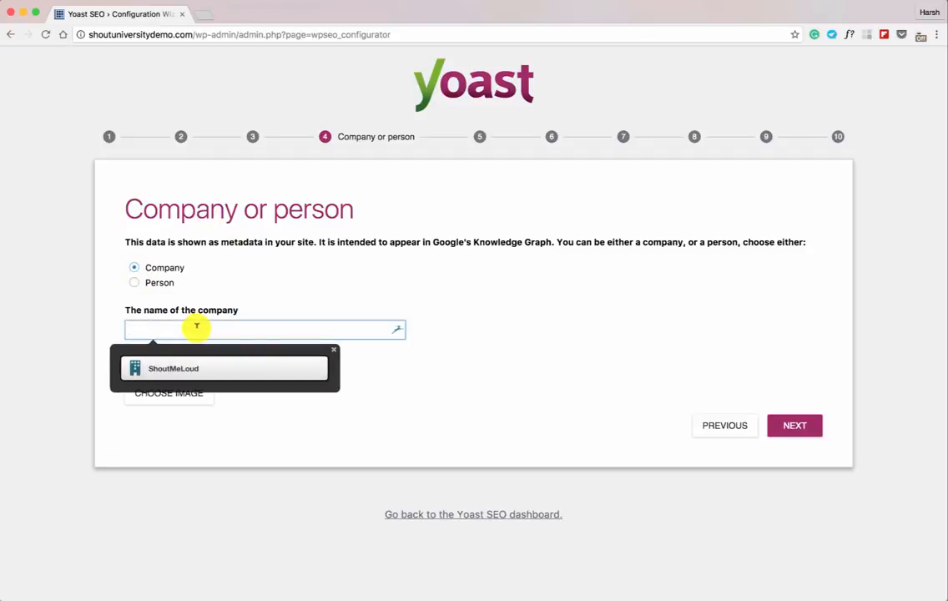
text(ShoutUniversity)
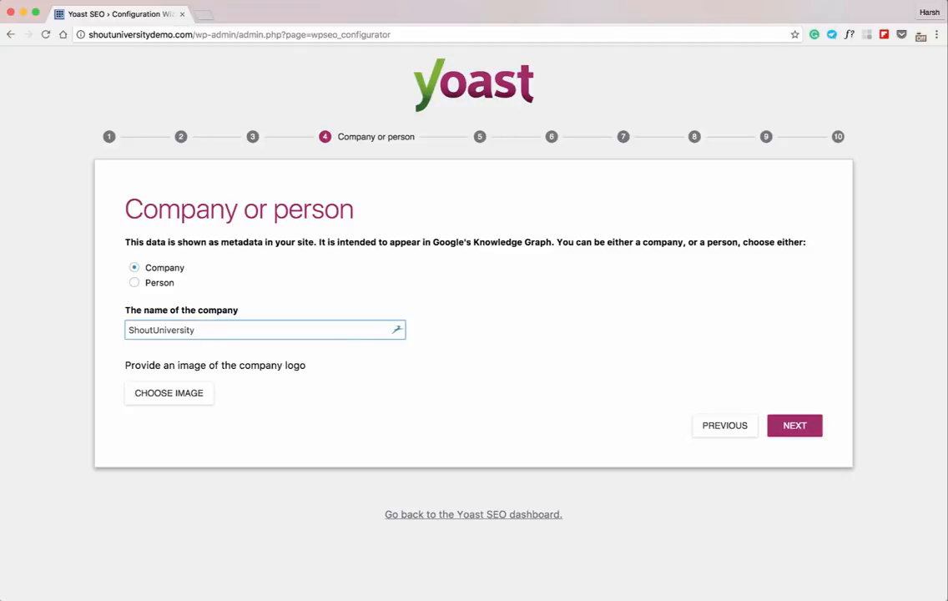
click(308, 377)
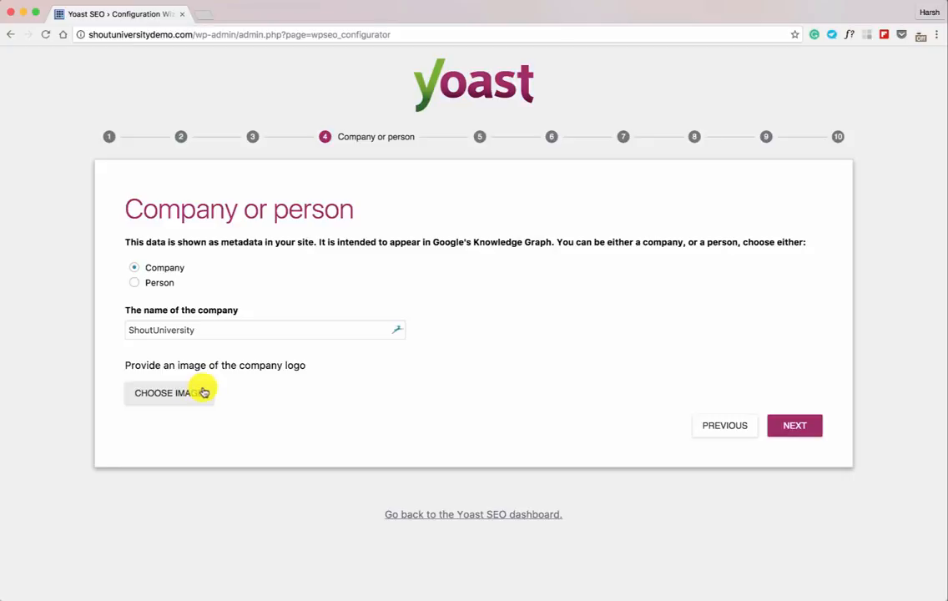
click(780, 427)
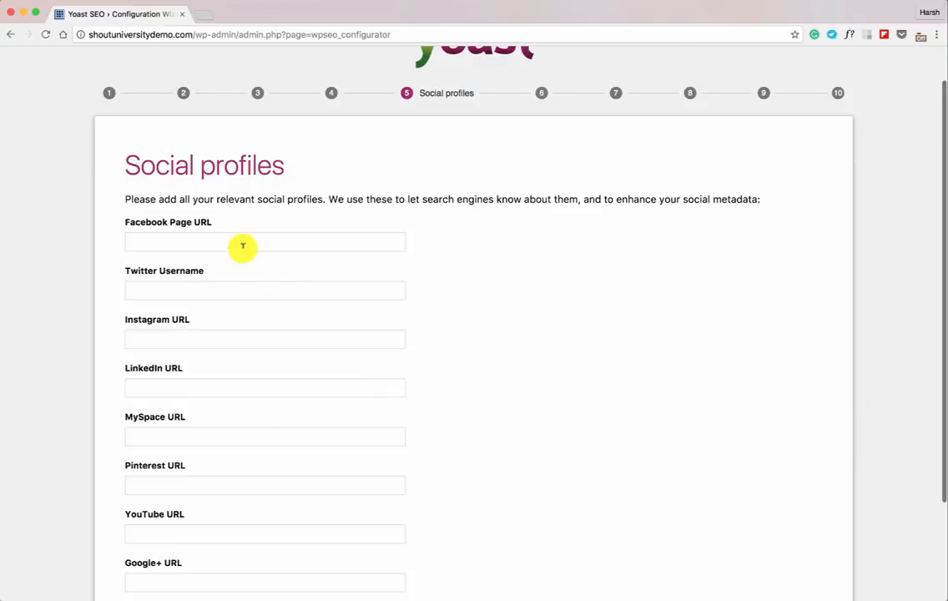
click(242, 247)
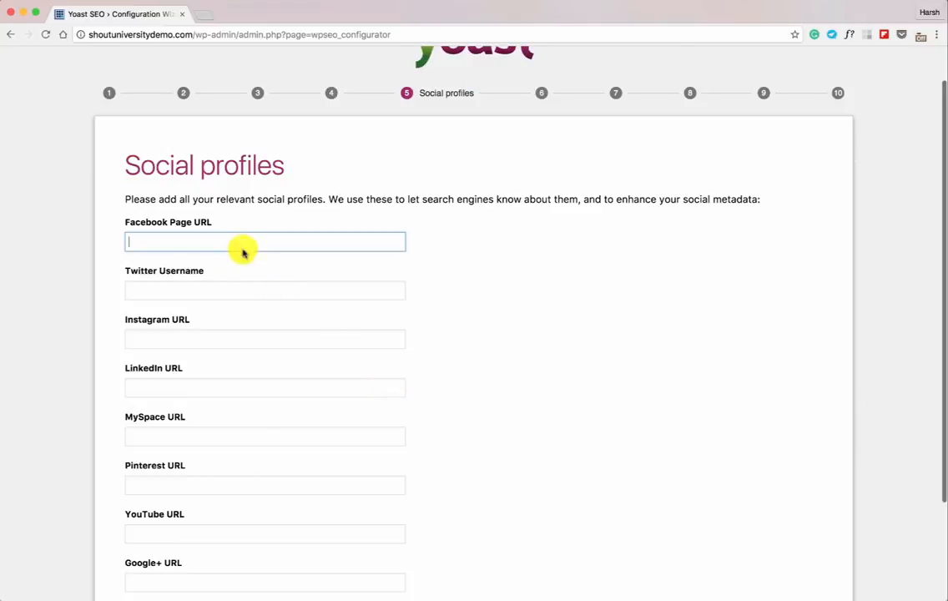
scroll(256, 319, down, 3)
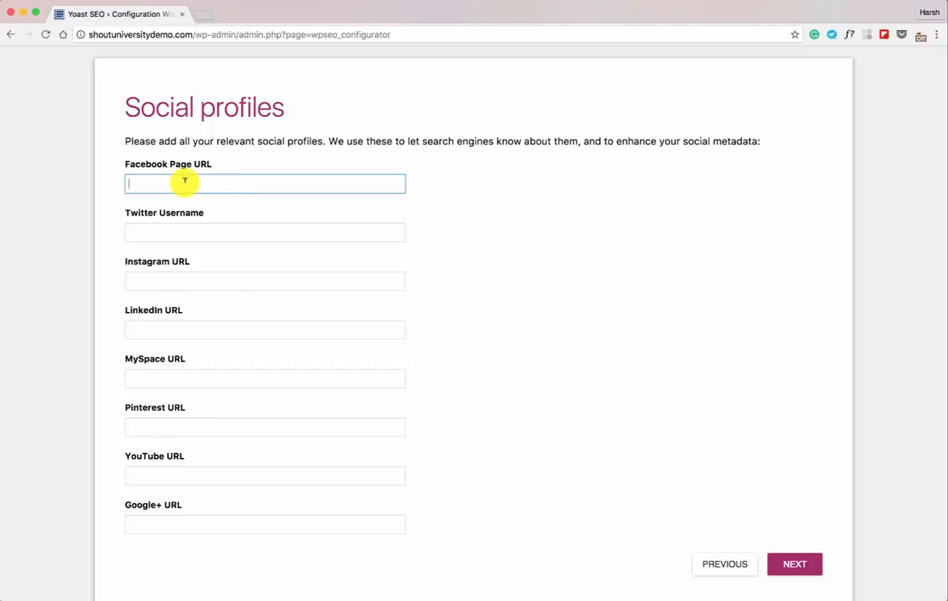
scroll(209, 179, down, 1)
click(220, 221)
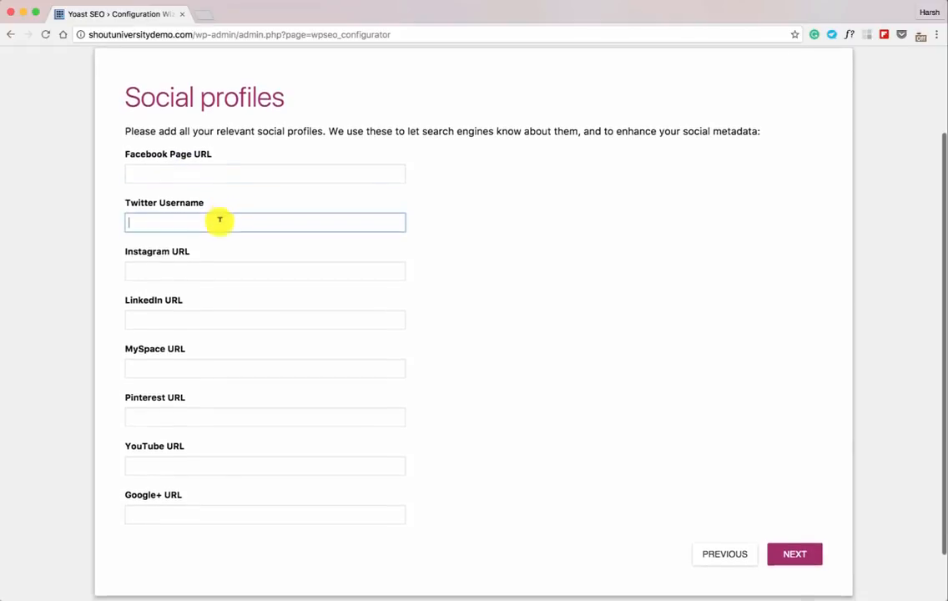
text(denharsh)
key(Tab)
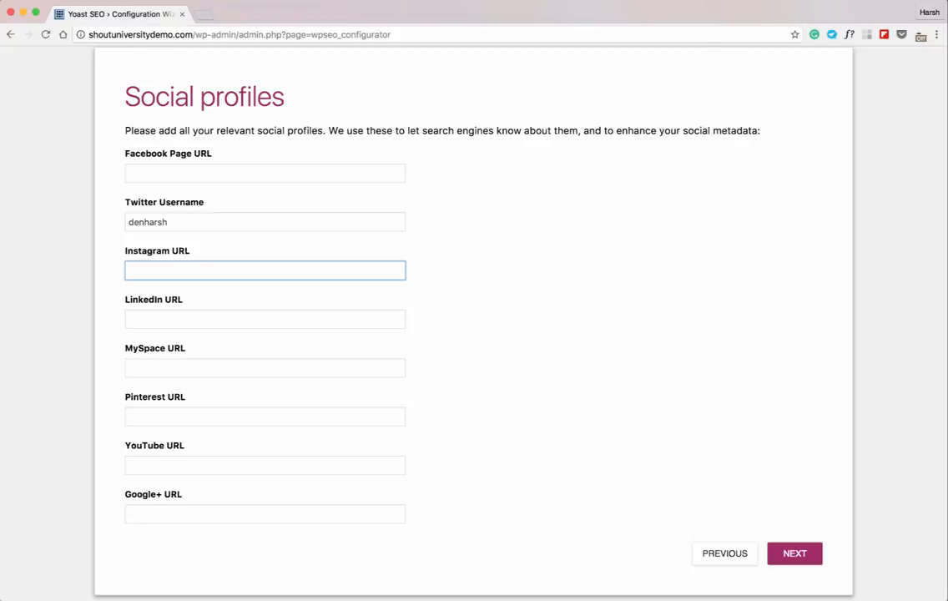
text(http://)
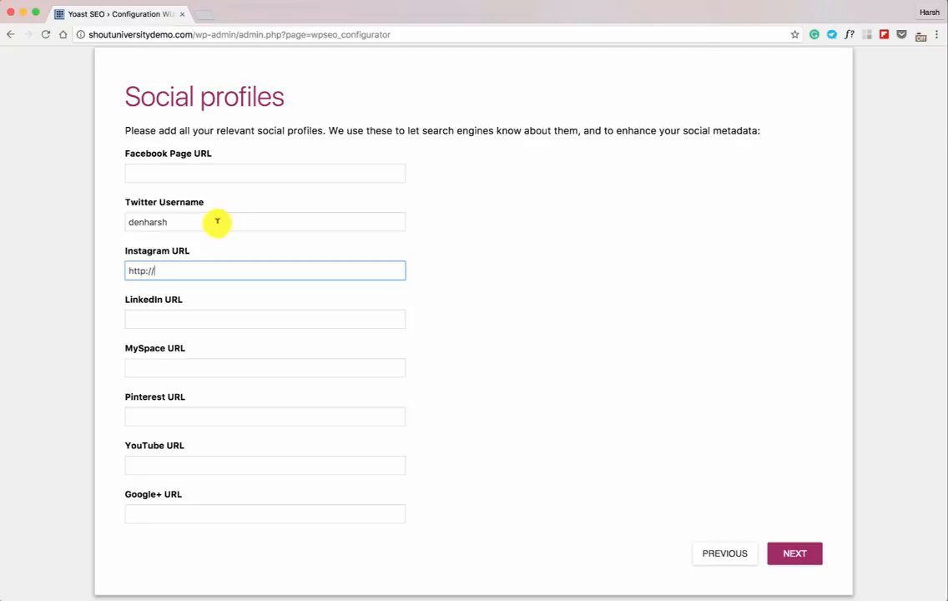
scroll(279, 347, down, 2)
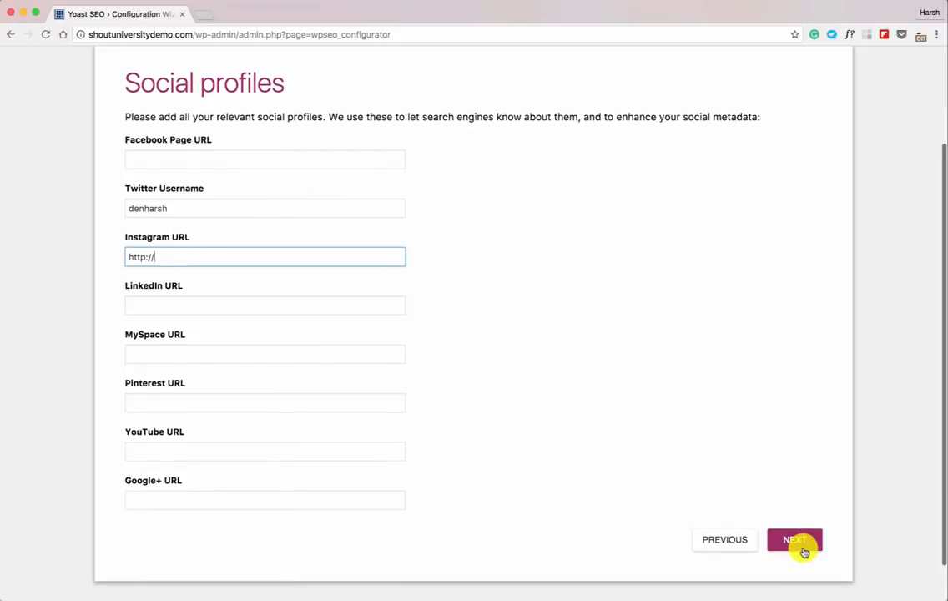
click(798, 540)
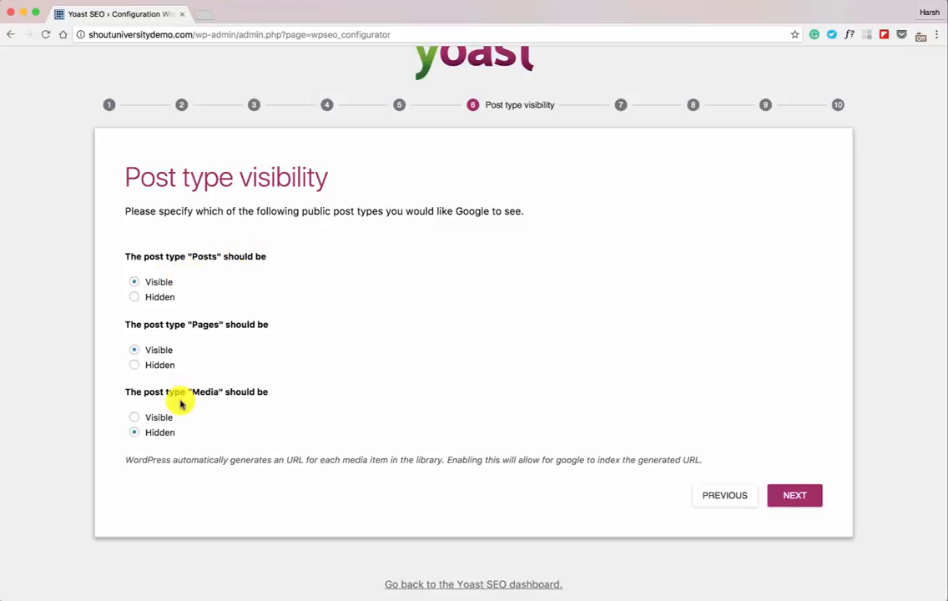
Advance to the title settings, keeping the default post type visibility and No for multiple authors, and skipping Google Search Console authentication.
click(784, 495)
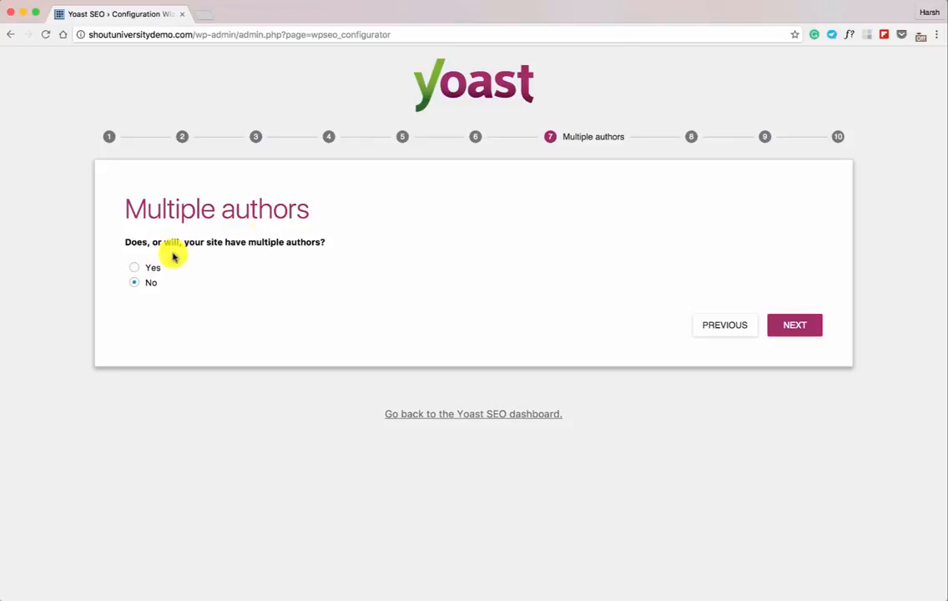
click(781, 328)
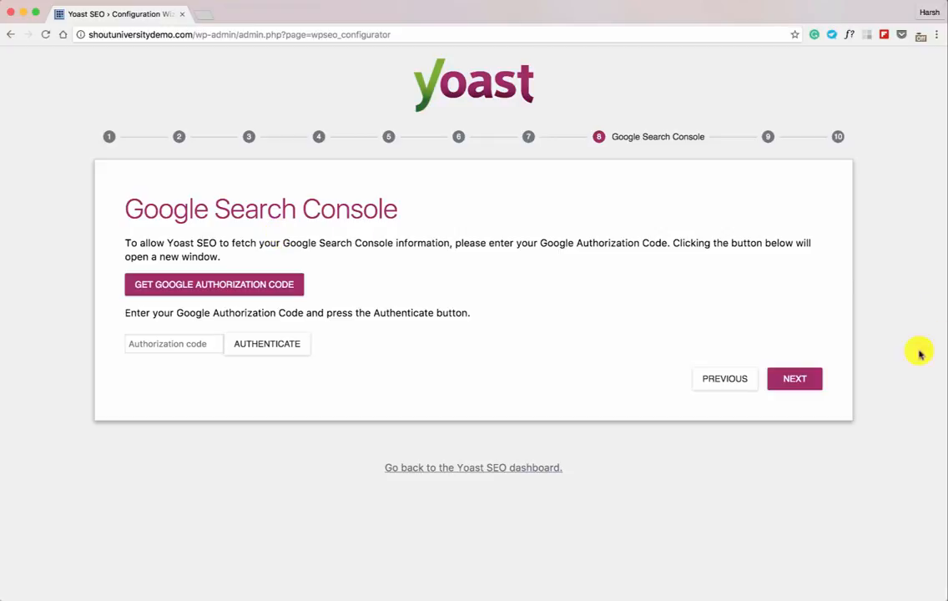
click(794, 381)
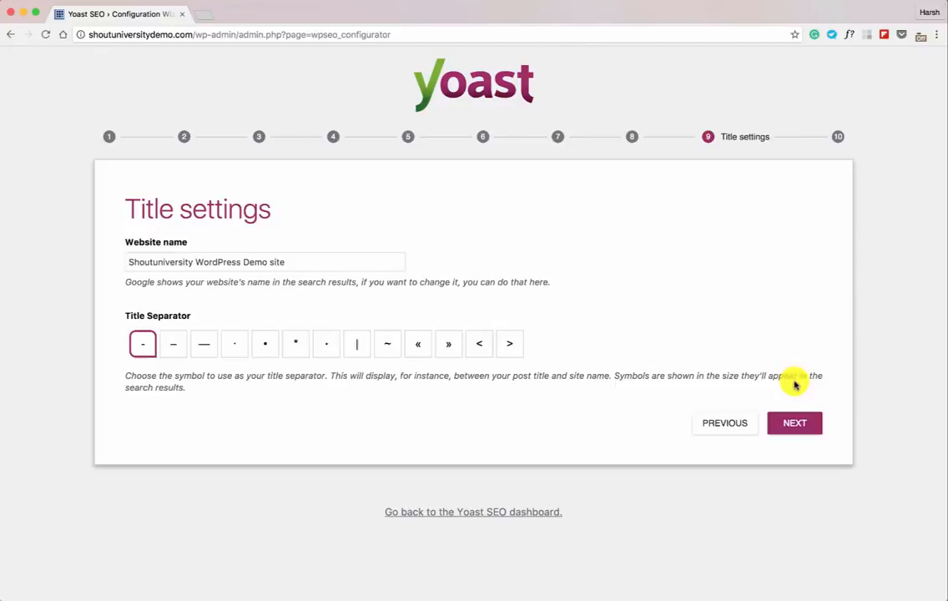
Shorten the website name to "Shoutuniversity", keep the hyphen title separator, and finish the configuration wizard without signing up for the newsletter.
drag(243, 262, 370, 263)
key(BackSpace)
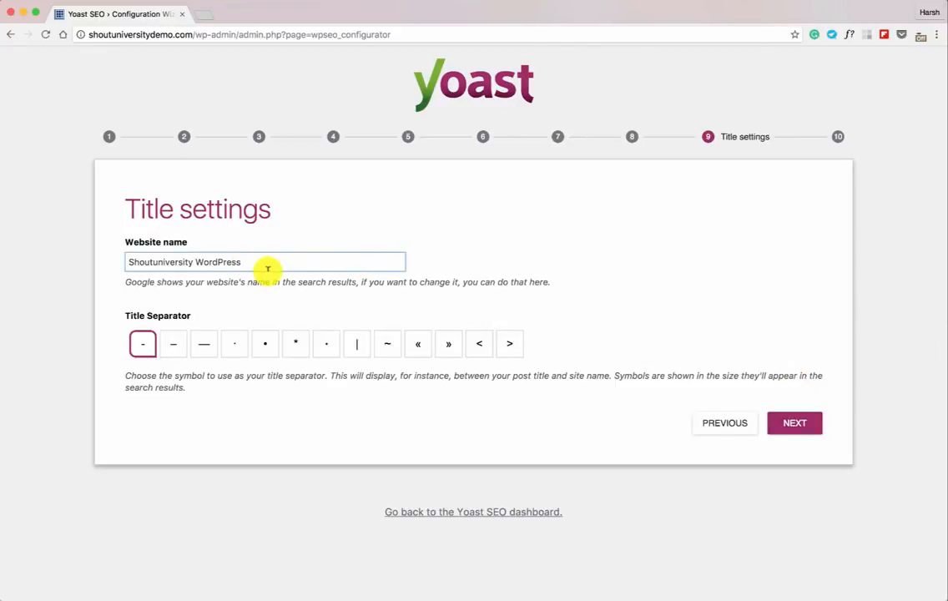
drag(195, 262, 347, 266)
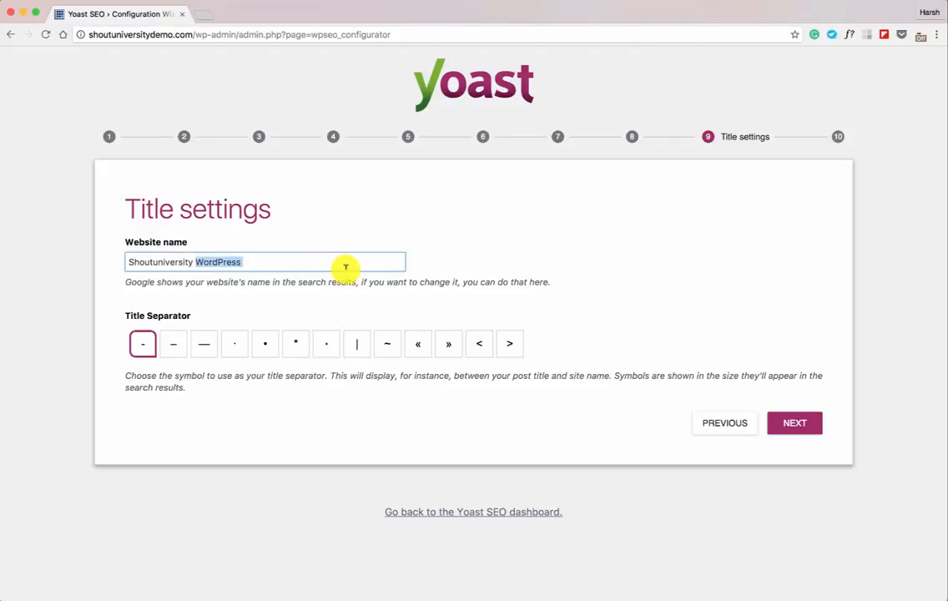
key(BackSpace)
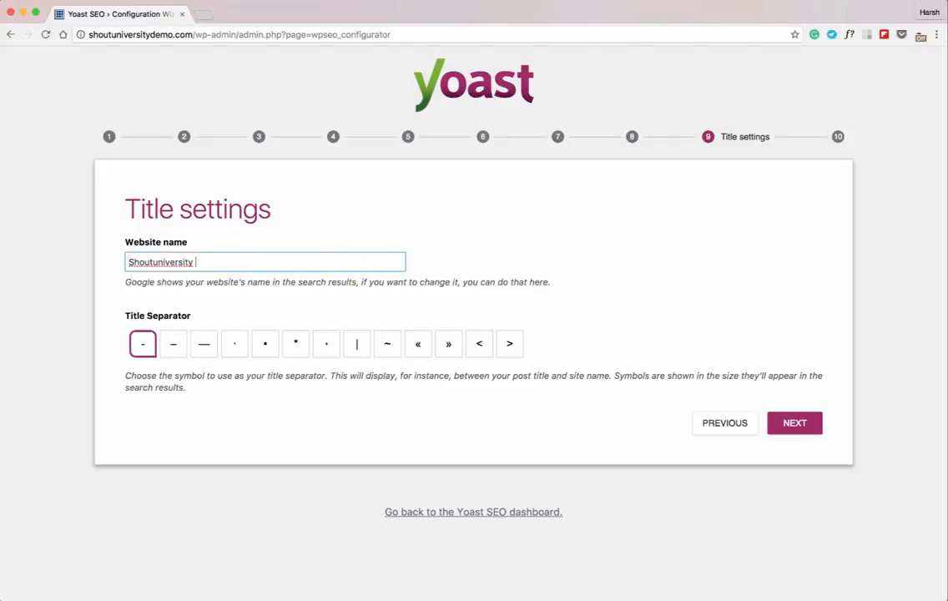
click(794, 424)
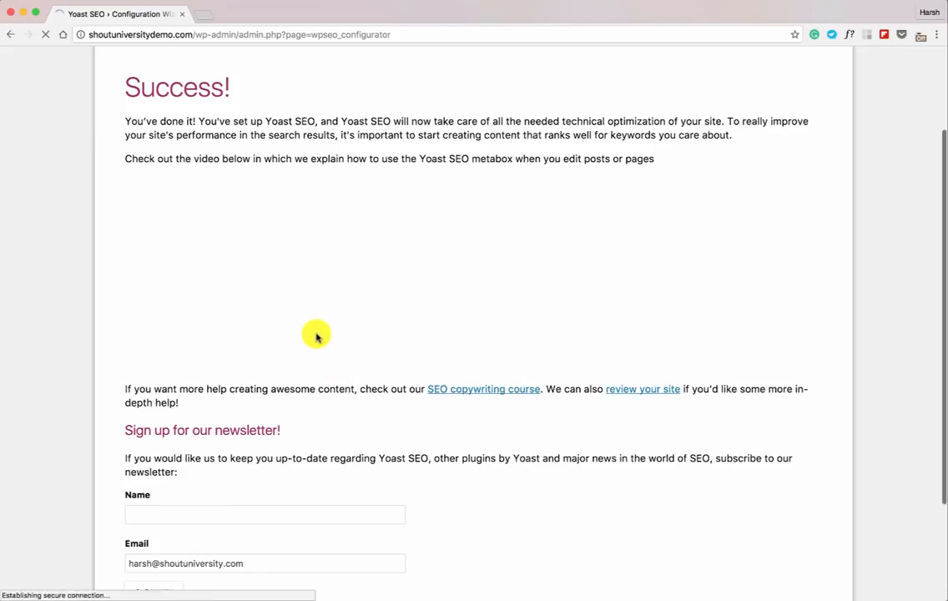
scroll(316, 336, down, 5)
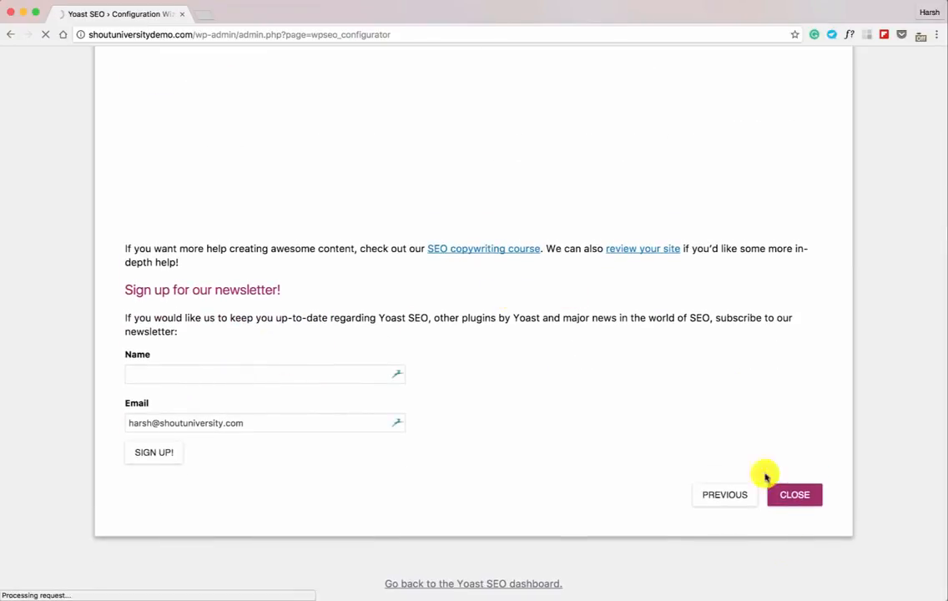
click(804, 500)
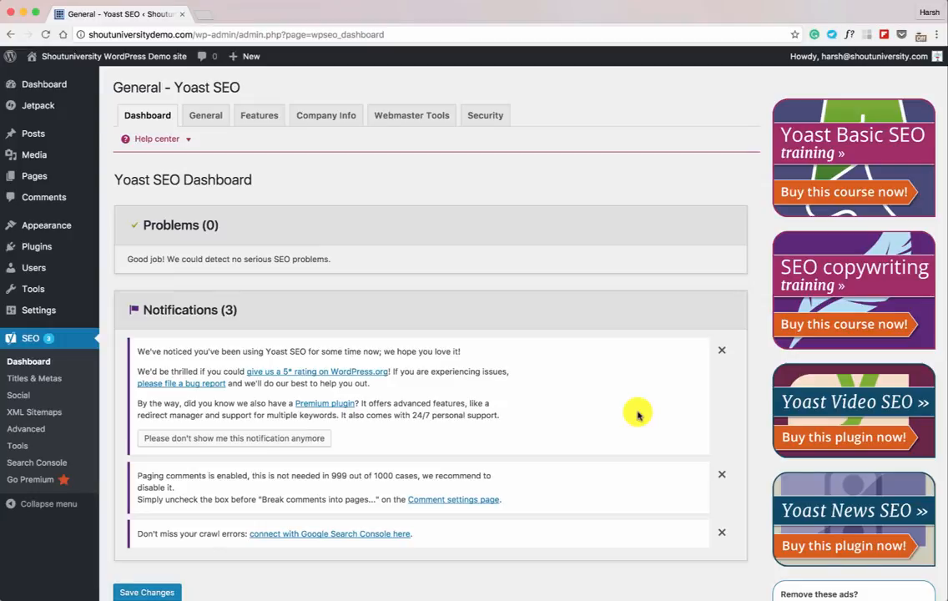
Open the Google Search Console verification page from the Webmaster Tools settings in a new tab and choose the HTML tag alternate method.
click(406, 118)
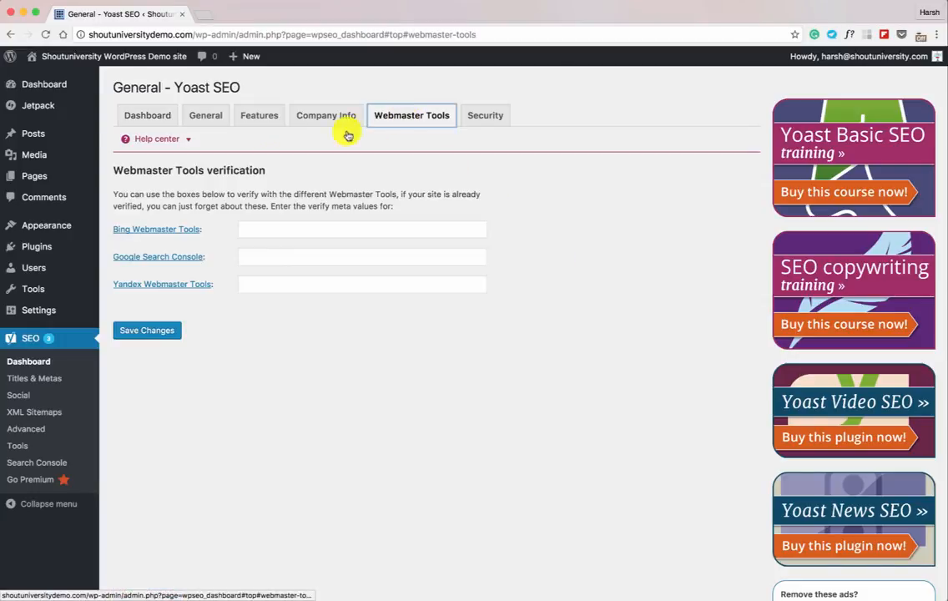
right_click(149, 257)
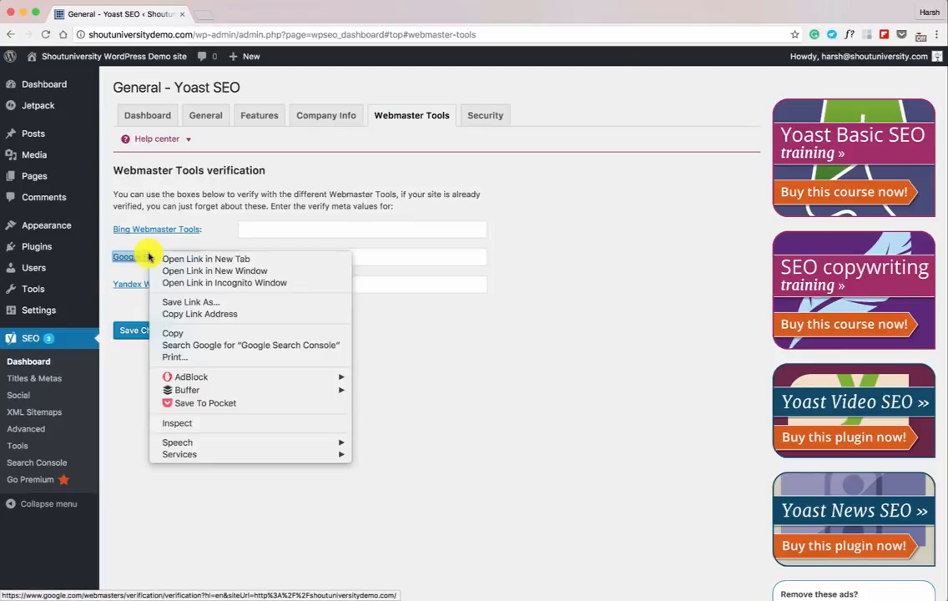
click(150, 261)
click(132, 15)
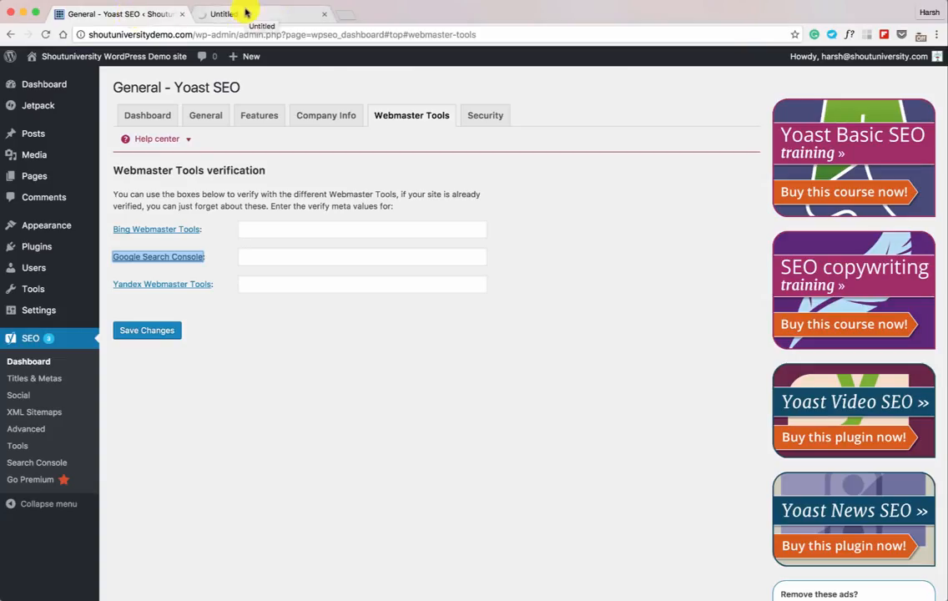
click(244, 14)
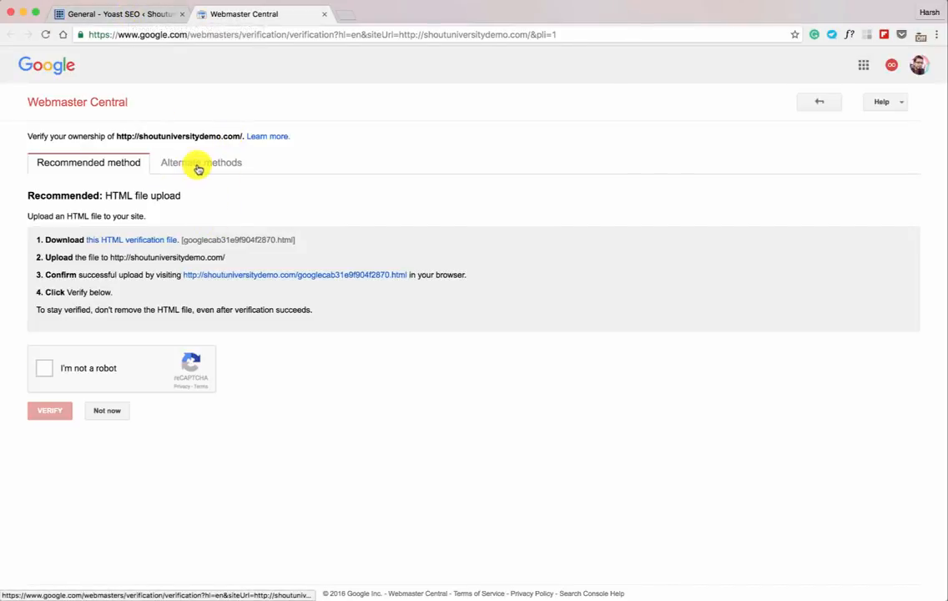
click(197, 170)
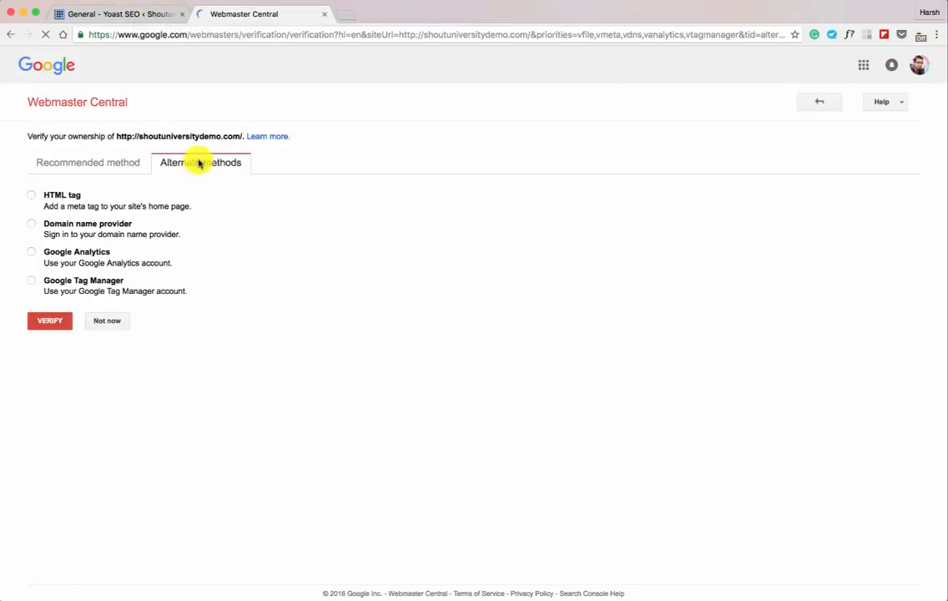
click(31, 197)
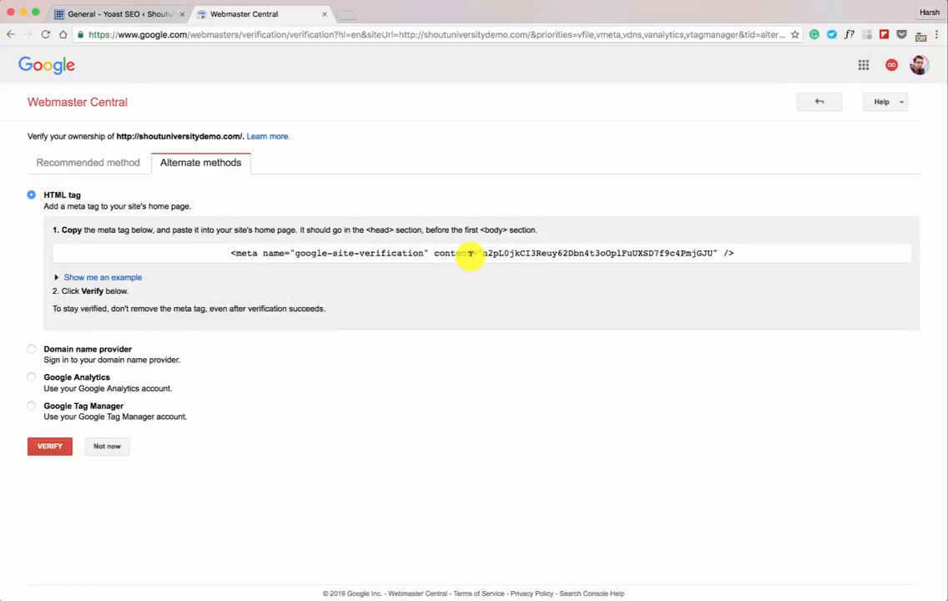
Copy the Google site verification tag, paste it as the Google Search Console verification code in Yoast SEO, and save the changes.
drag(482, 252, 715, 250)
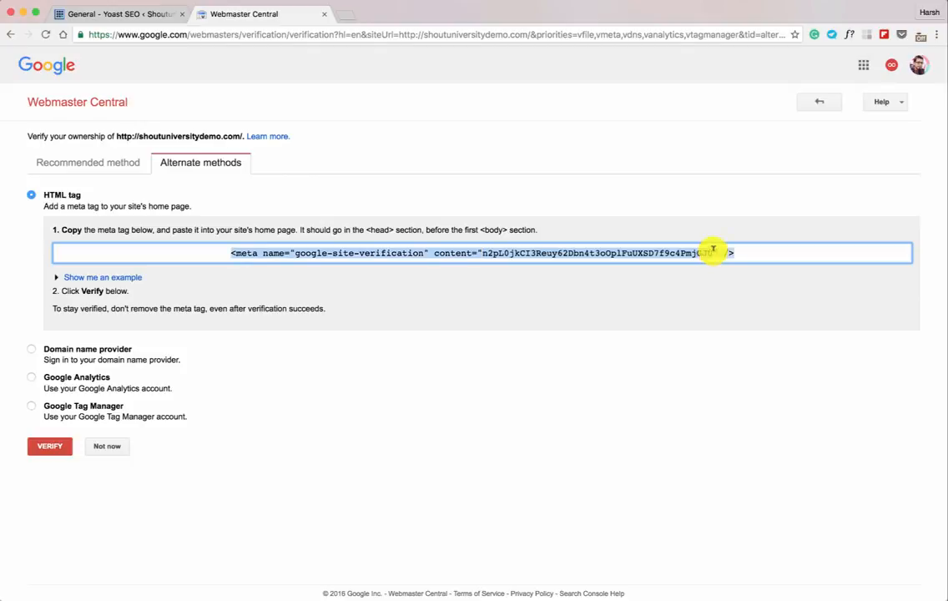
click(125, 15)
click(318, 261)
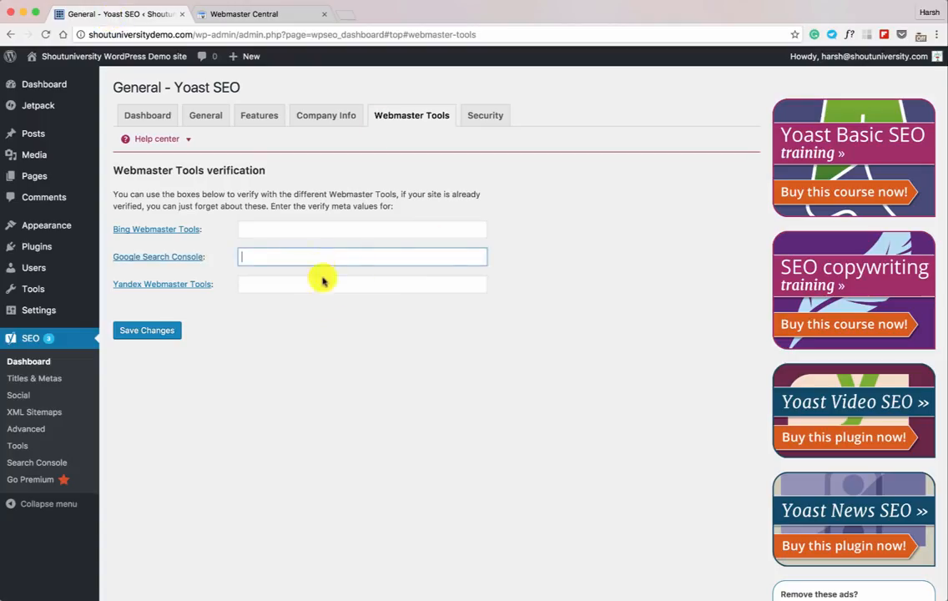
key(ctrl+v)
click(175, 337)
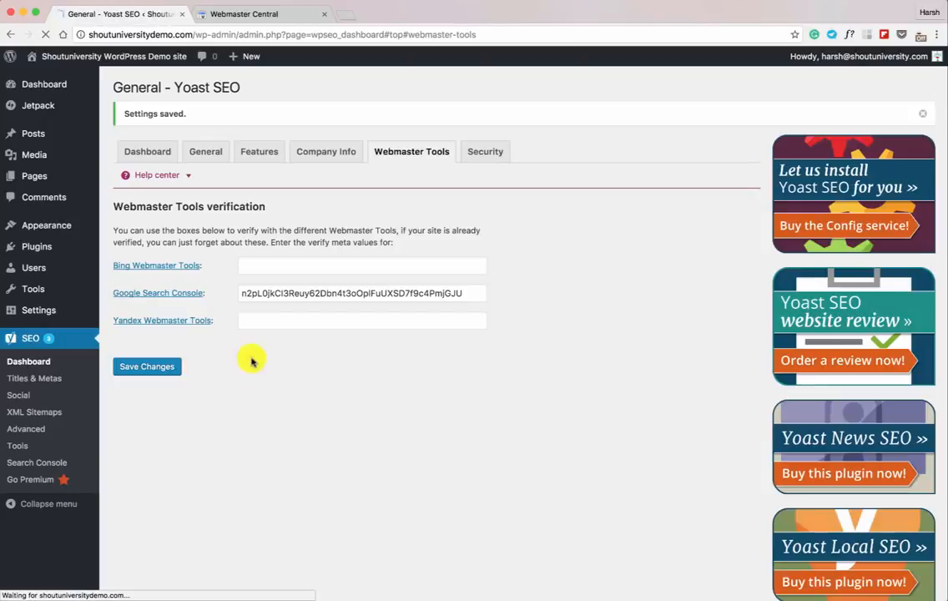
Verify ownership of shoutuniversitydemo.com in Google Webmaster Central and return to the Yoast SEO settings.
click(275, 11)
click(52, 446)
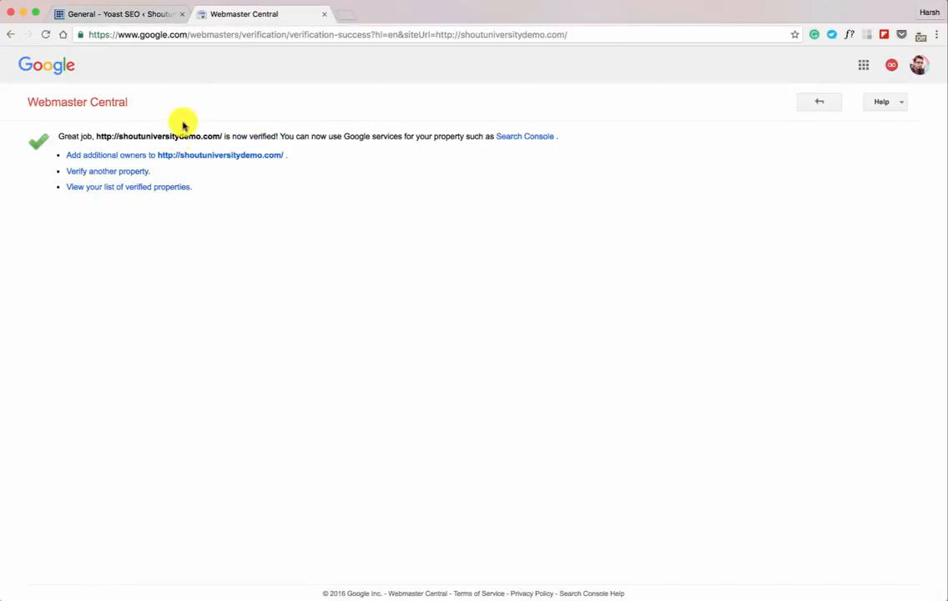
click(131, 15)
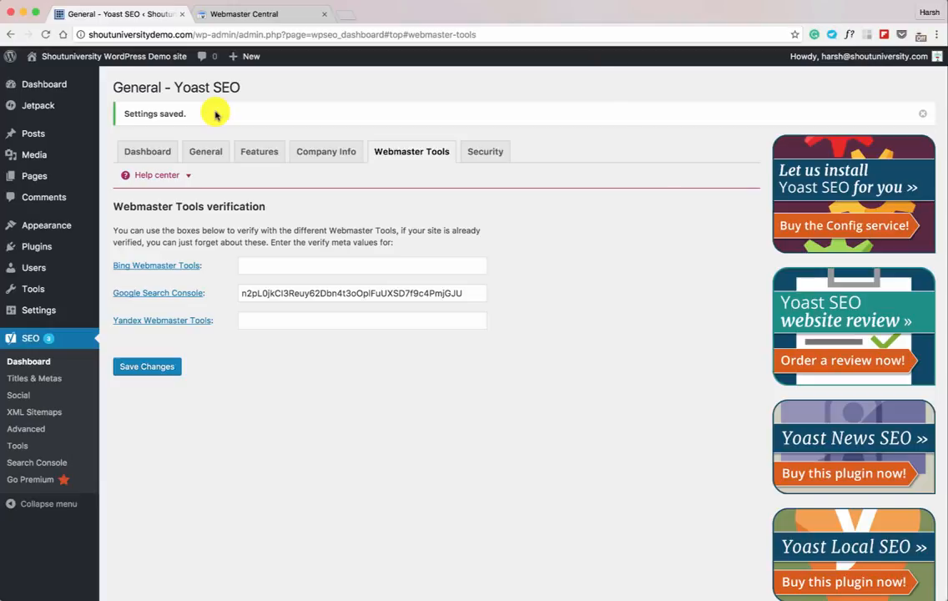
Set the homepage title template in Titles & Metas to "%%sitename%% - Make your career online".
click(32, 377)
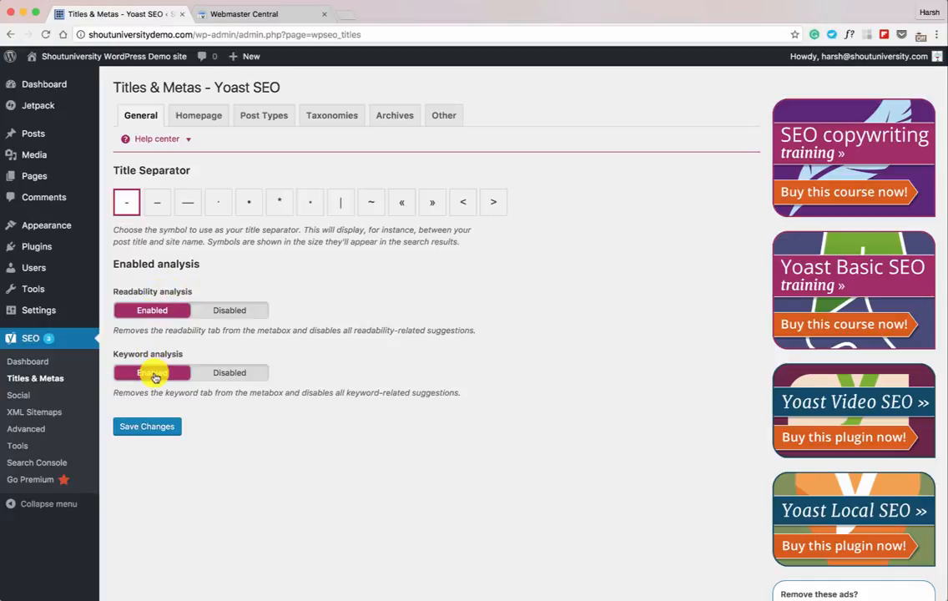
click(193, 122)
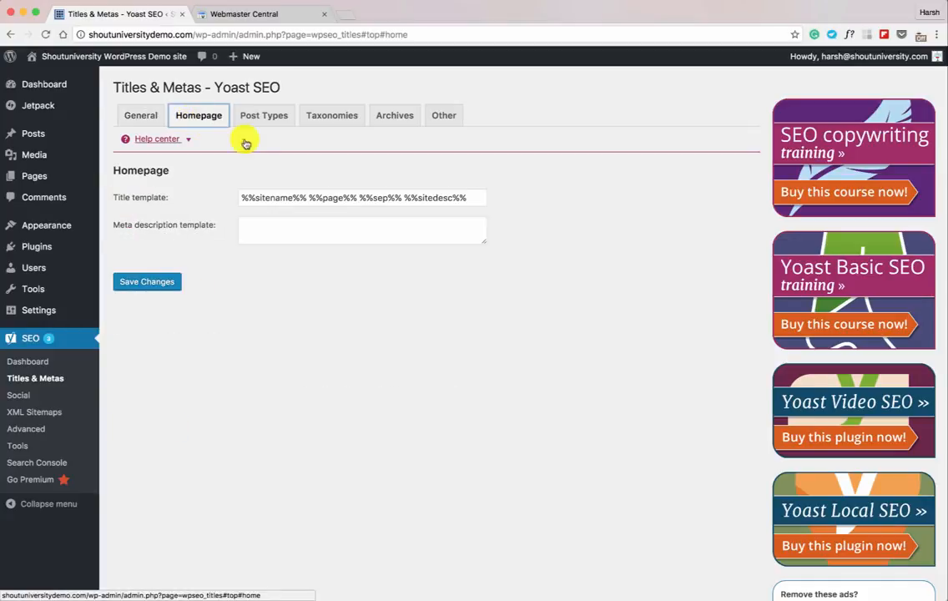
drag(307, 198, 244, 197)
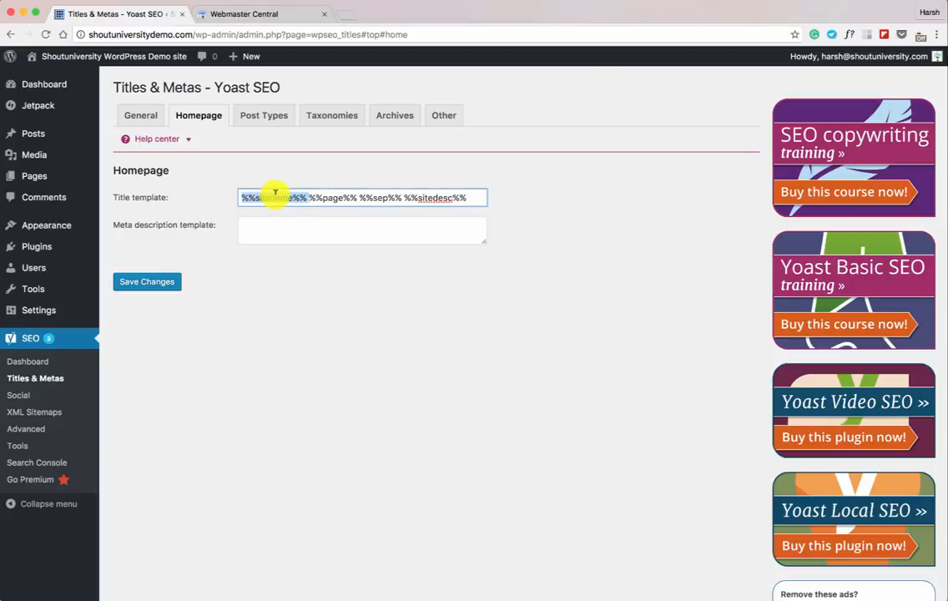
click(303, 194)
drag(303, 194, 222, 197)
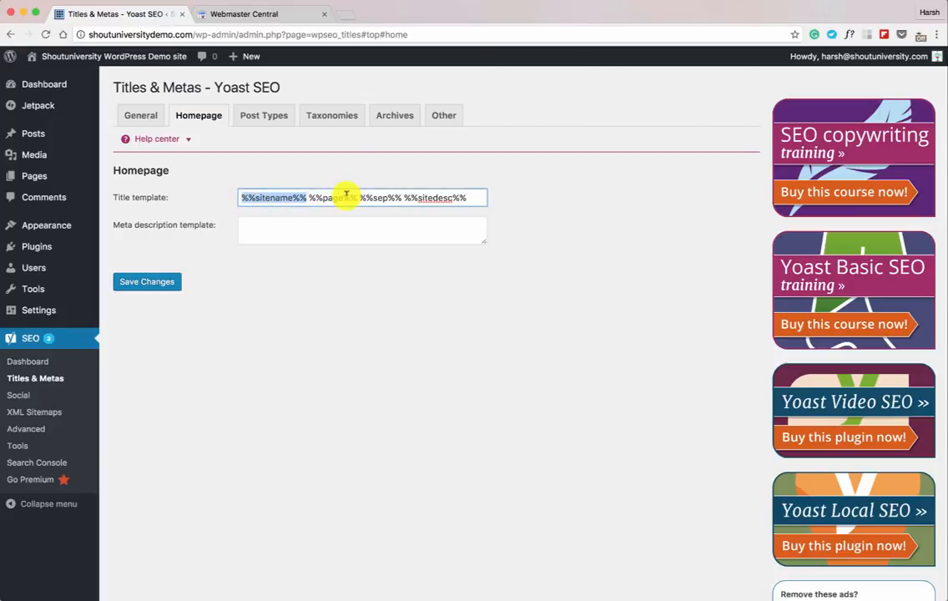
drag(309, 196, 482, 192)
key(BackSpace)
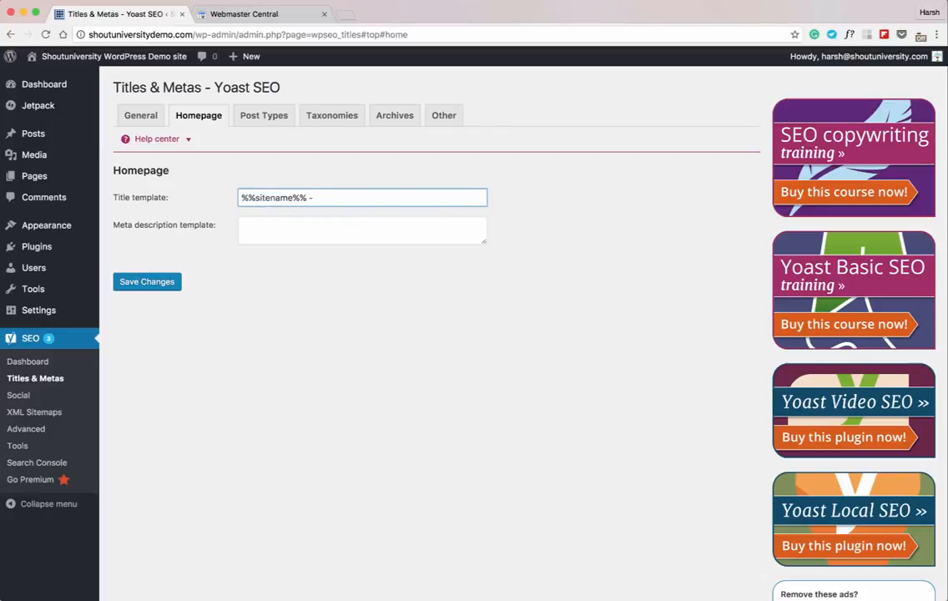
text(- Make your career online)
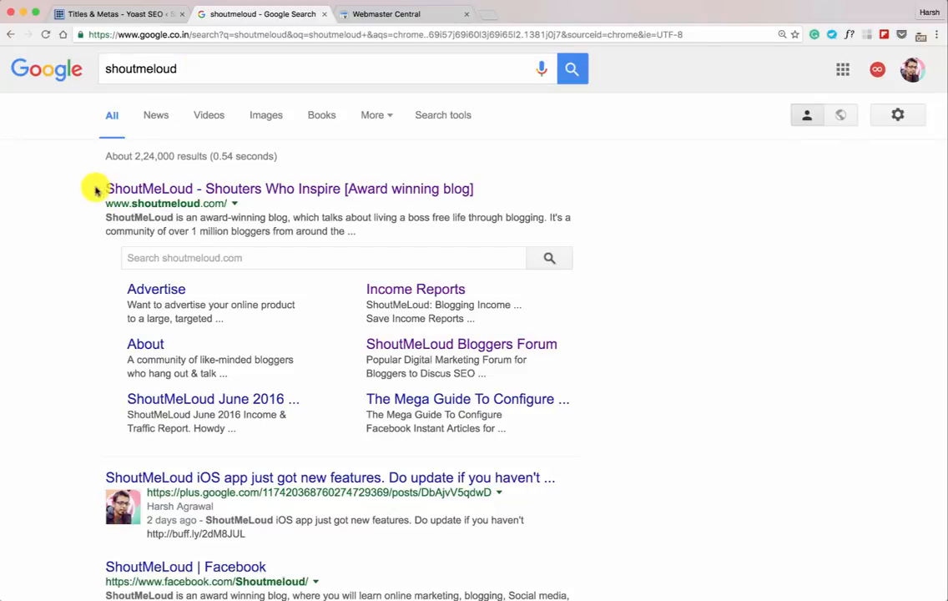
Compare the site name and tagline in the homepage title template with ShoutMeLoud's title in the Google search results.
drag(499, 190, 205, 189)
click(142, 13)
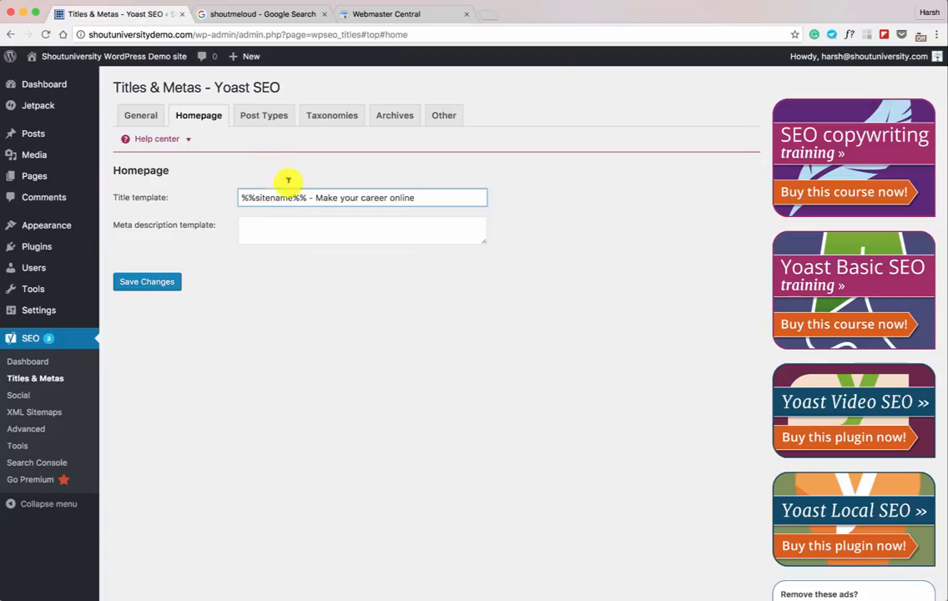
drag(314, 195, 406, 191)
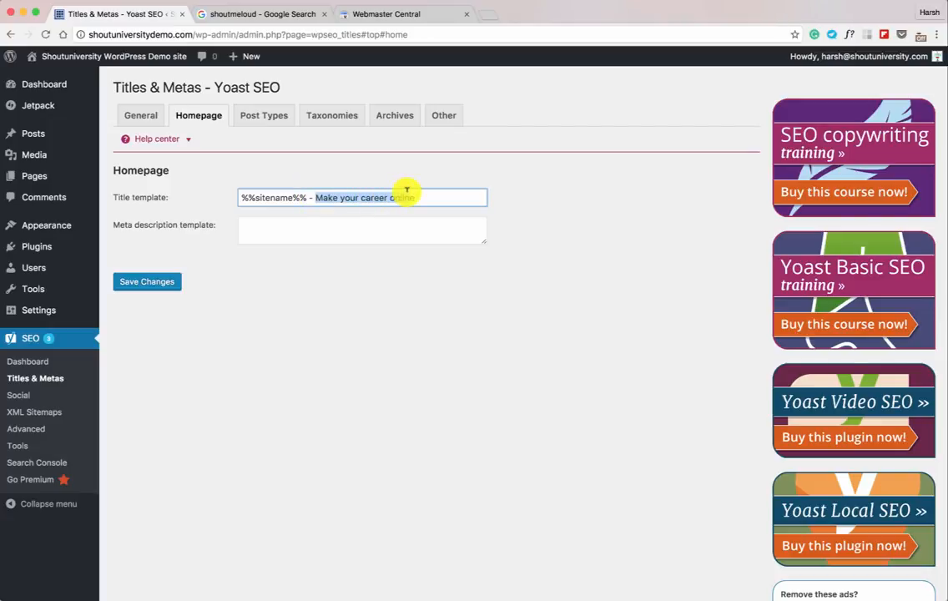
drag(307, 195, 258, 195)
click(402, 199)
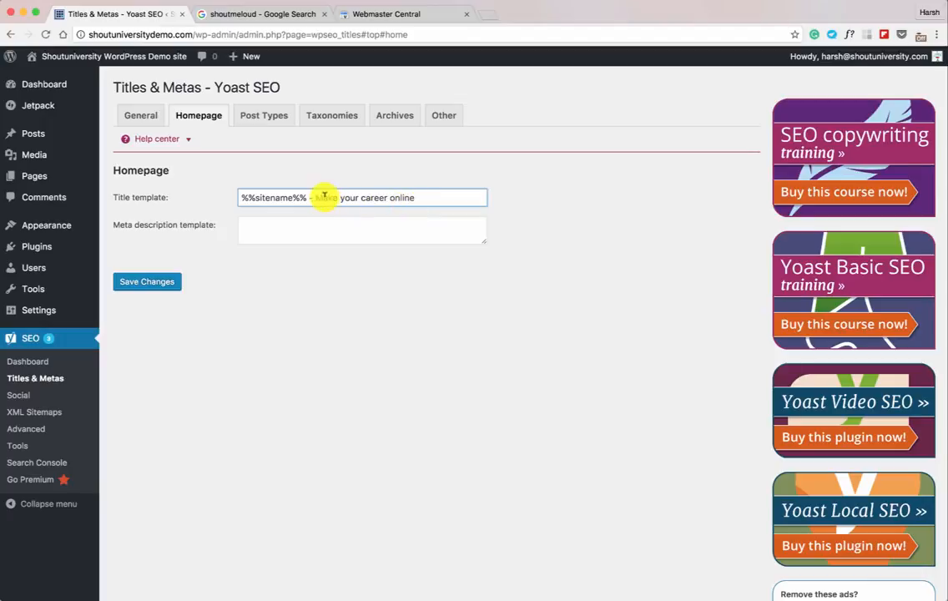
drag(317, 195, 424, 194)
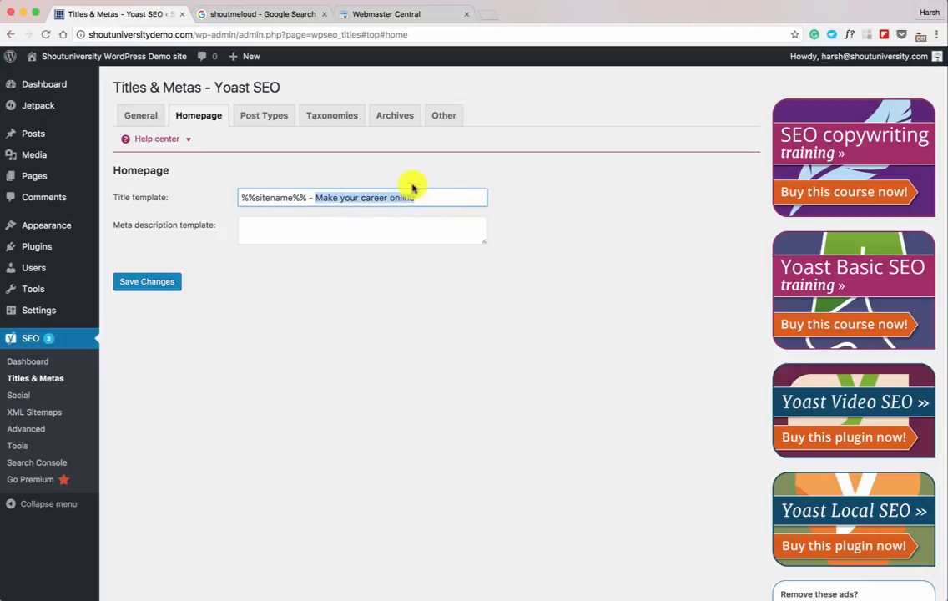
click(283, 20)
click(514, 190)
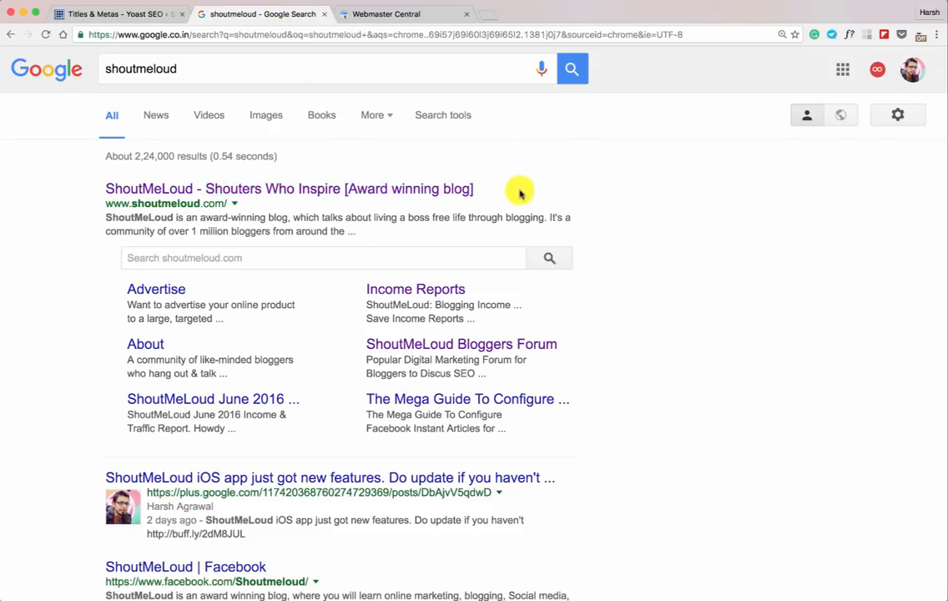
click(125, 14)
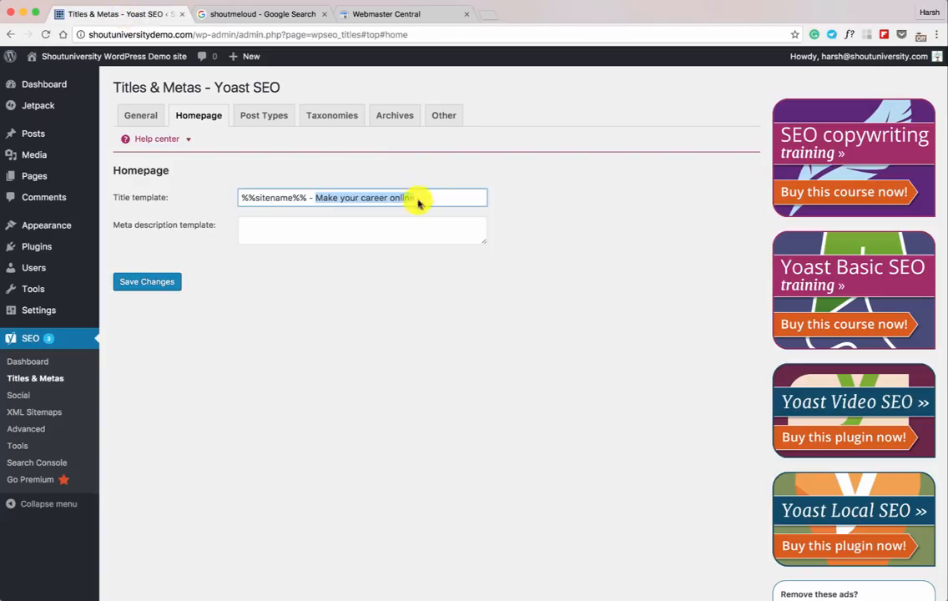
Leave the homepage meta description template blank and review the title templates and visibility settings for posts, pages and media.
click(387, 224)
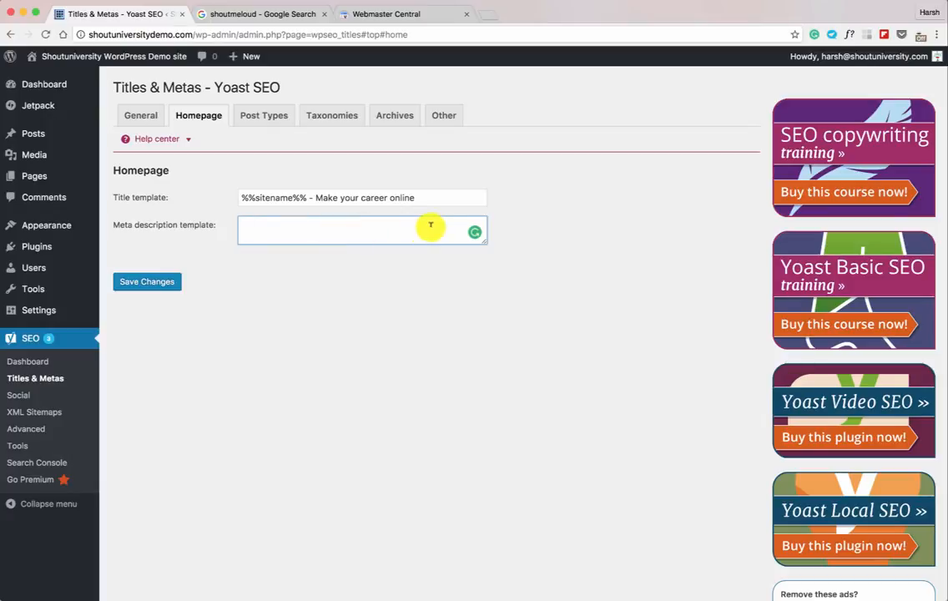
scroll(437, 228, down, 1)
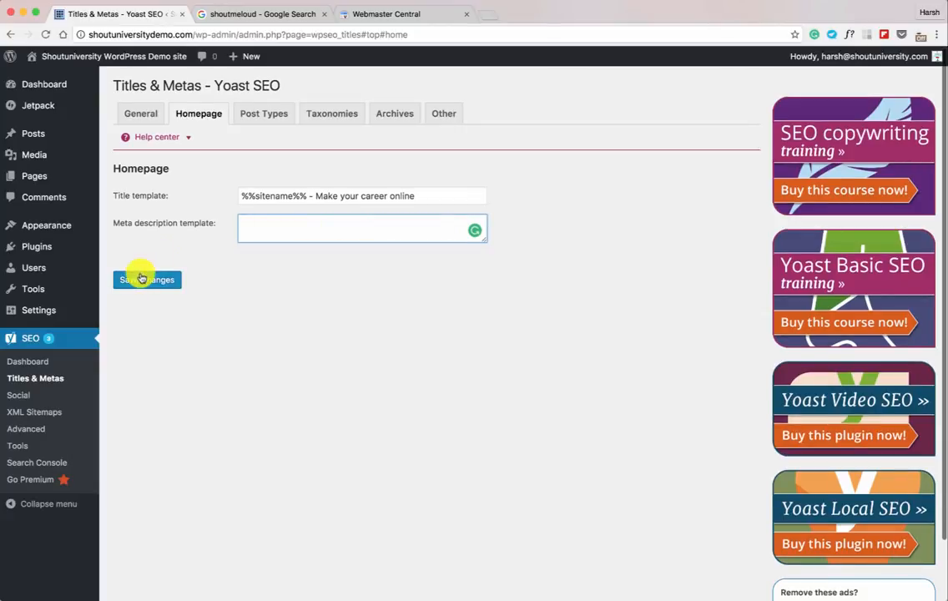
click(251, 112)
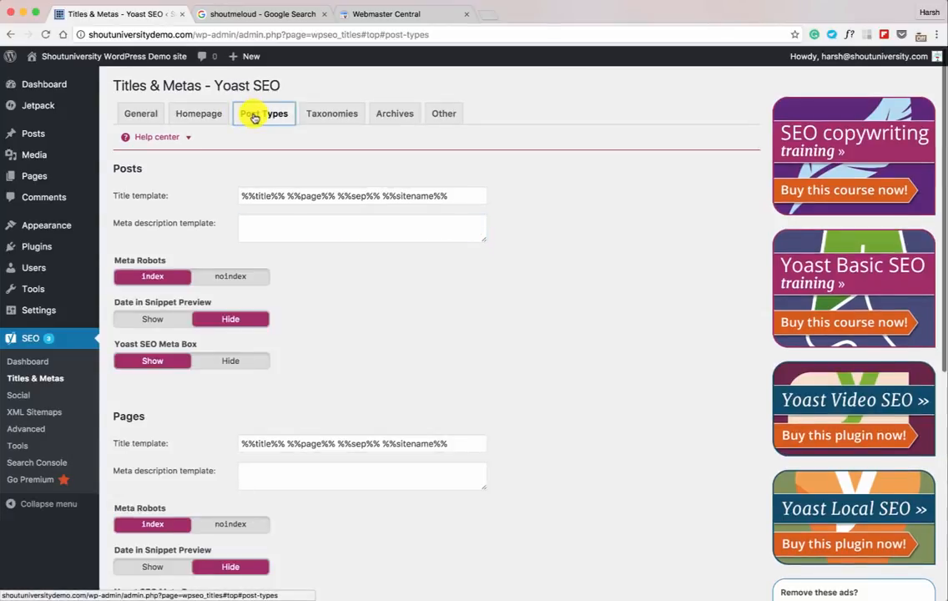
scroll(209, 129, down, 2)
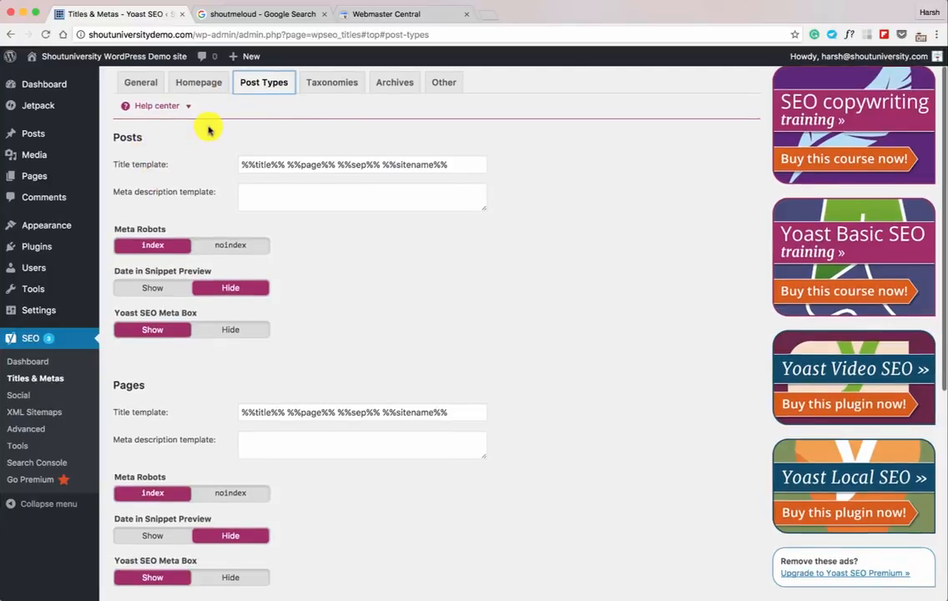
scroll(209, 129, down, 2)
scroll(208, 129, down, 10)
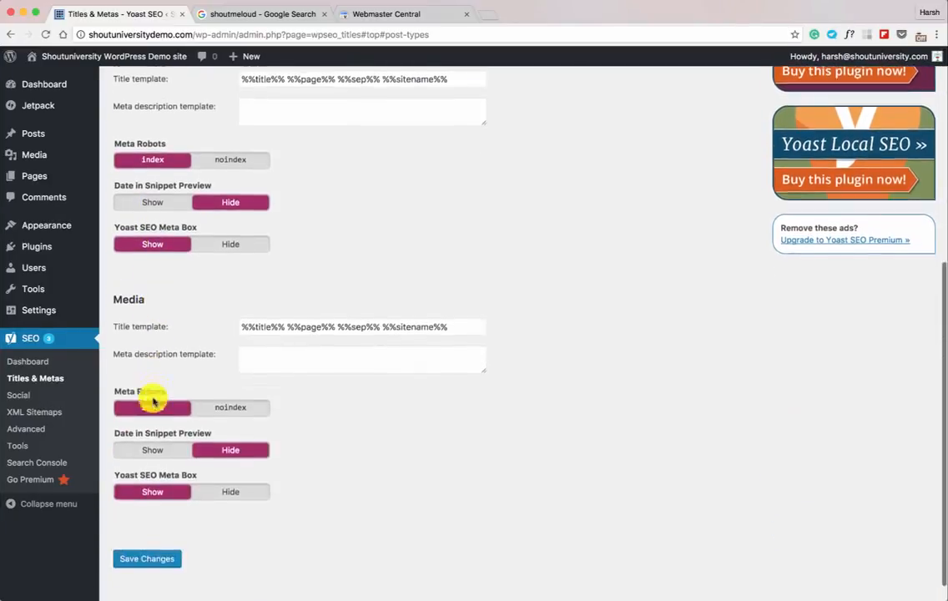
scroll(138, 307, up, 10)
scroll(138, 209, up, 5)
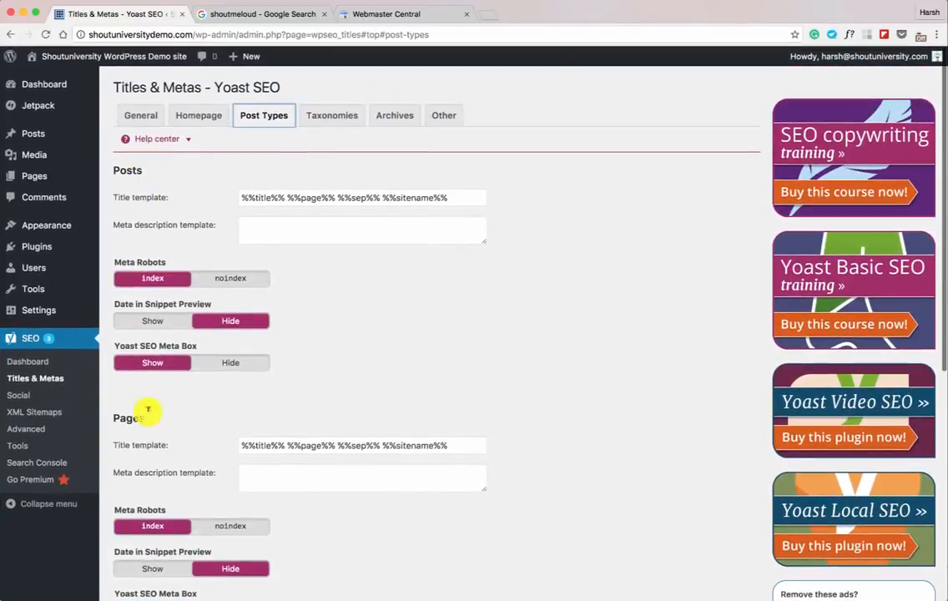
Set the title template for posts to "%%title%%" by removing the page, separator and site name variables.
scroll(149, 413, down, 8)
scroll(151, 426, down, 1)
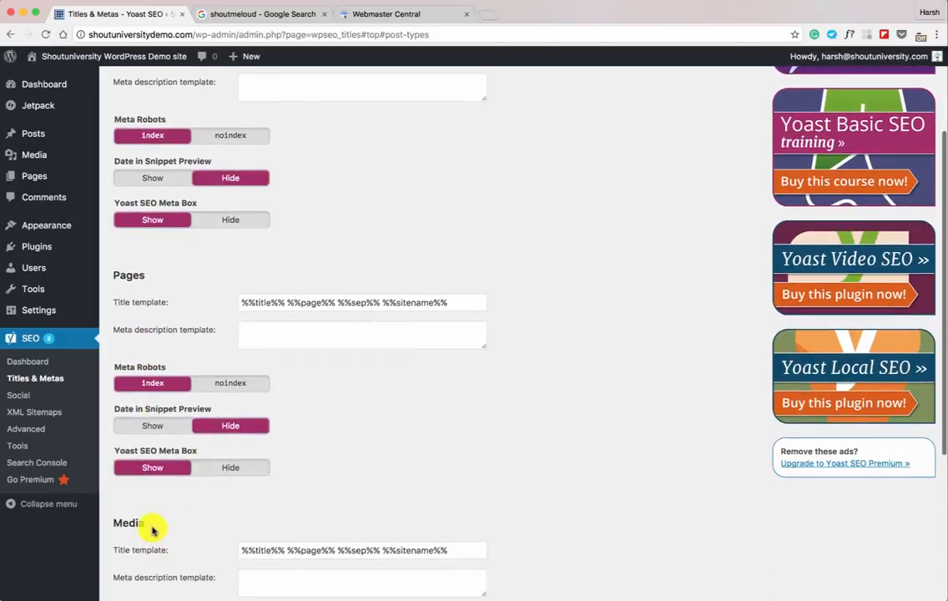
scroll(138, 520, up, 8)
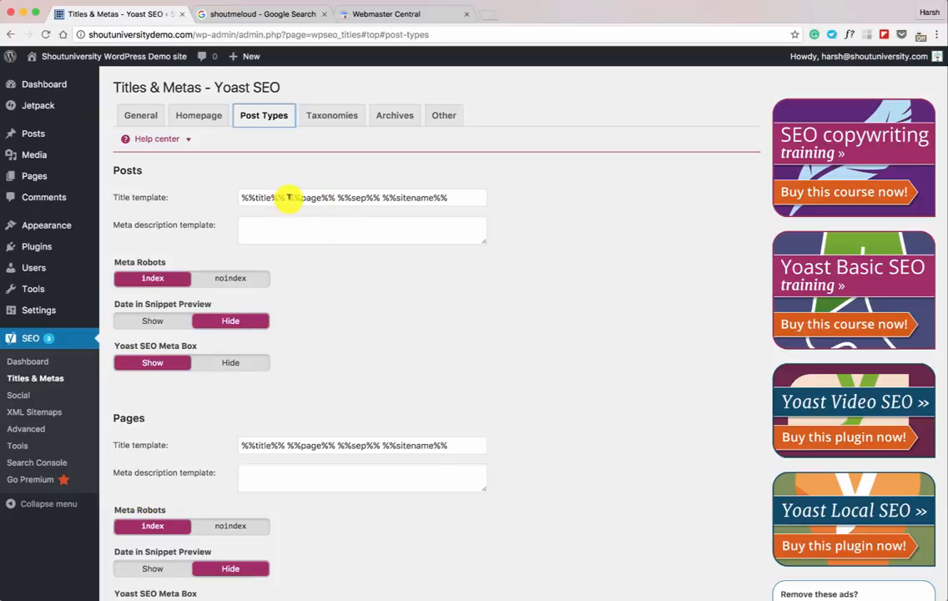
drag(288, 198, 434, 201)
key(BackSpace)
drag(313, 195, 272, 197)
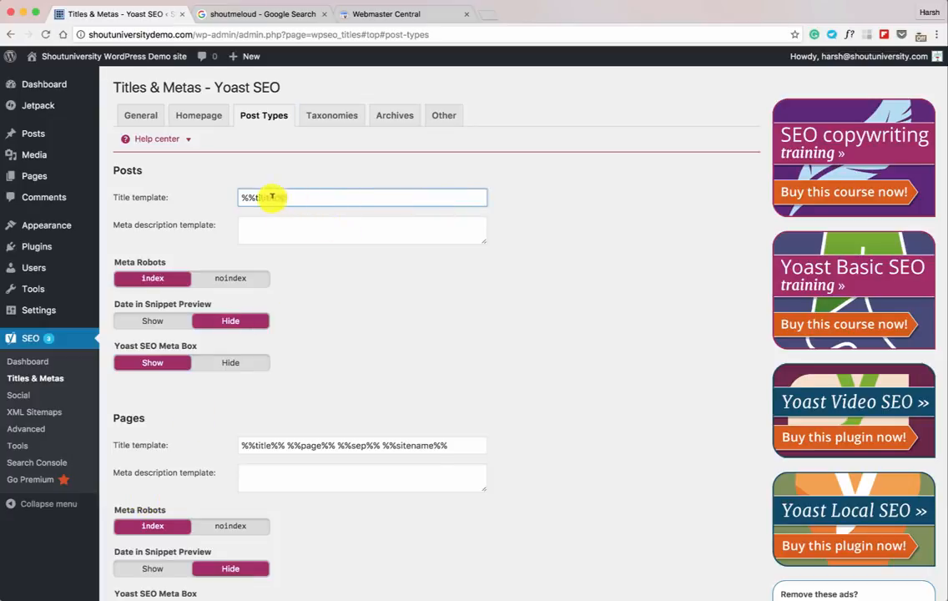
click(254, 197)
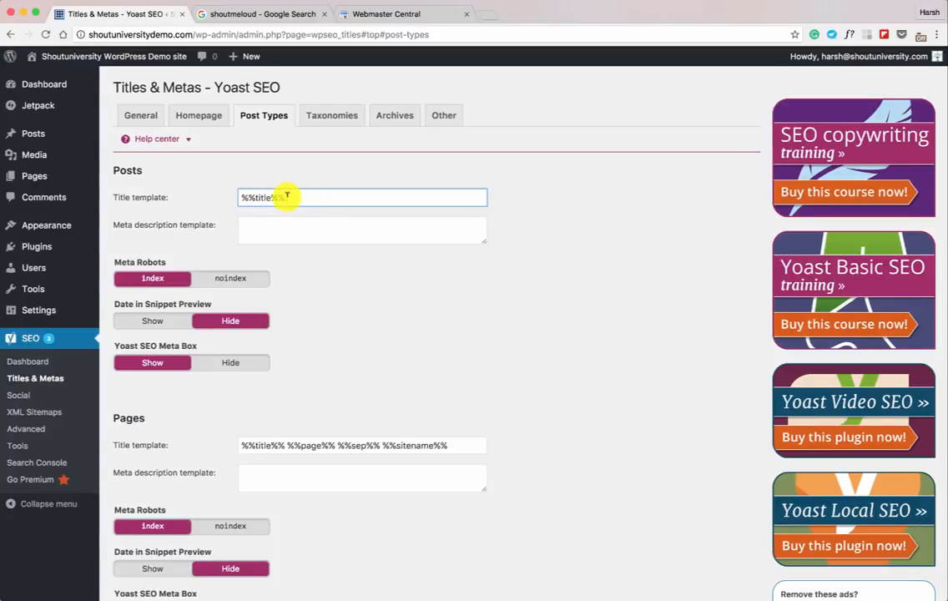
drag(286, 196, 248, 196)
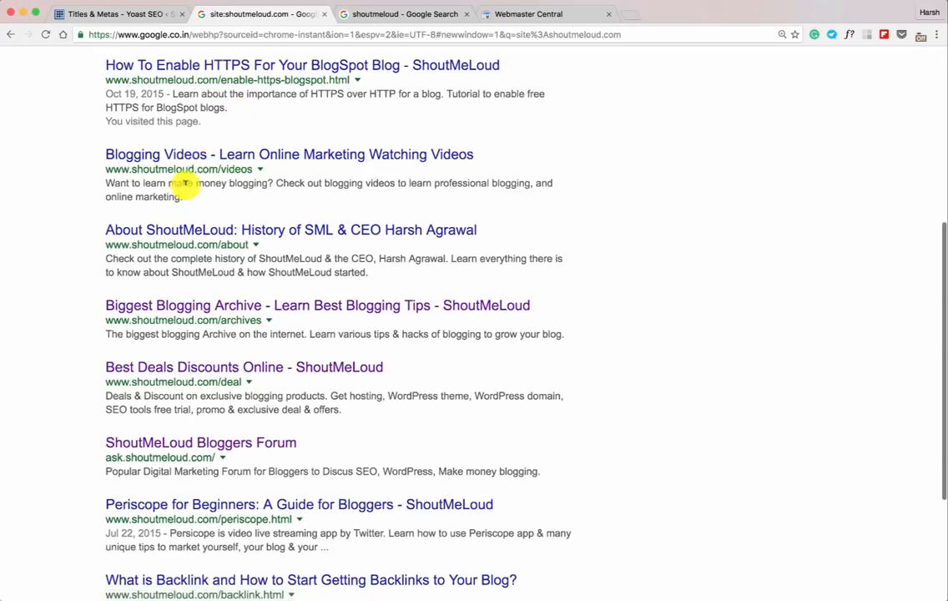
Compare ShoutMeLoud result titles that end with the site name against the backlink article's title in the site:shoutmeloud.com Google results.
scroll(91, 98, up, 3)
drag(95, 140, 399, 139)
drag(554, 138, 414, 146)
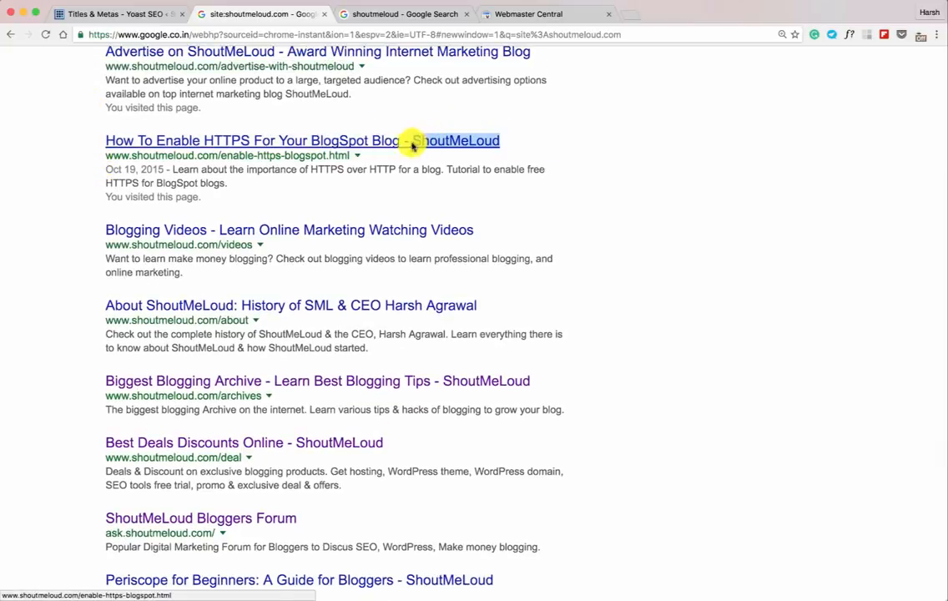
scroll(380, 228, down, 3)
scroll(380, 229, down, 2)
drag(103, 427, 538, 417)
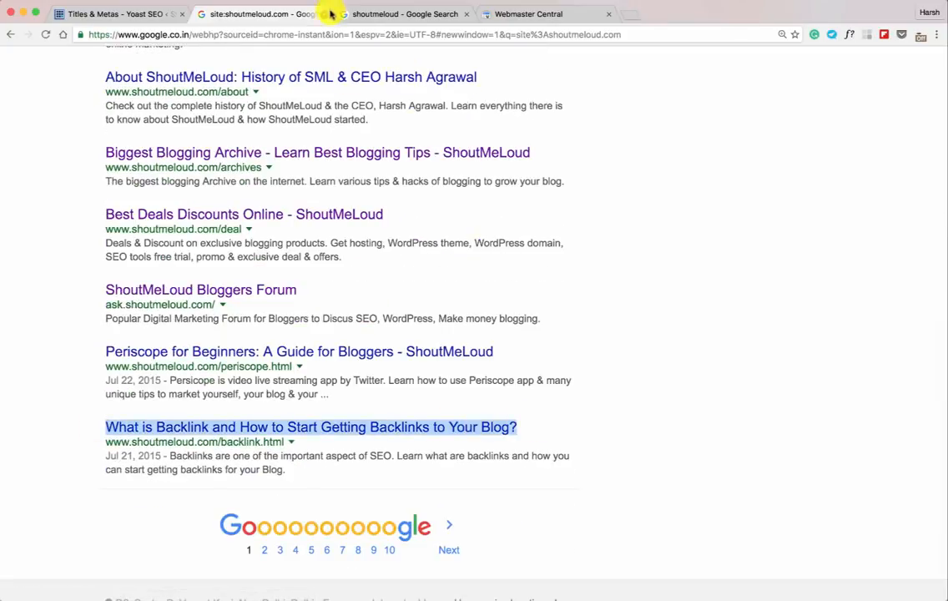
Check the posts title template in the Yoast SEO settings against the site name suffixes in the ShoutMeLoud search results.
click(153, 12)
click(311, 197)
drag(285, 196, 240, 196)
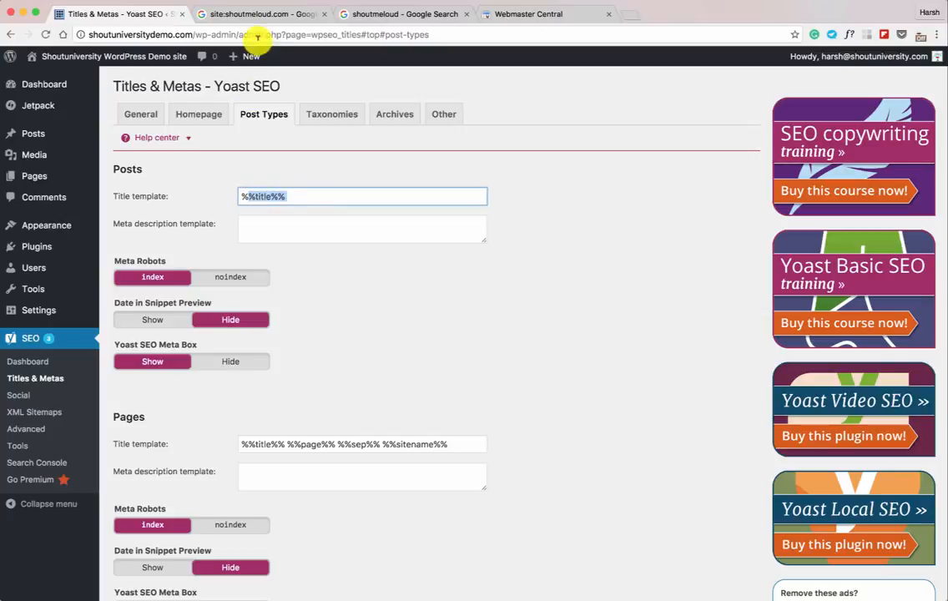
click(227, 15)
drag(534, 158, 218, 174)
scroll(317, 195, up, 3)
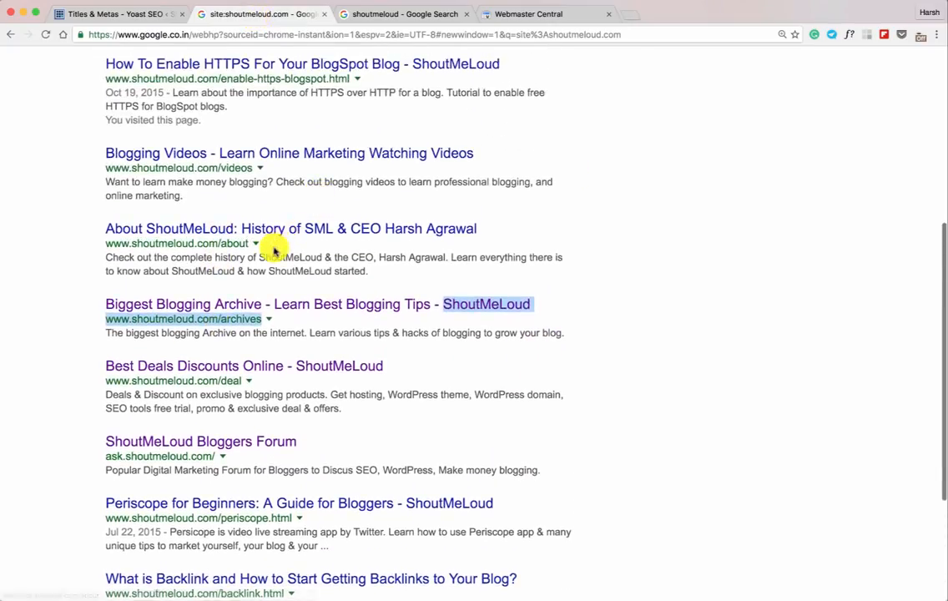
scroll(275, 247, up, 3)
drag(536, 201, 408, 203)
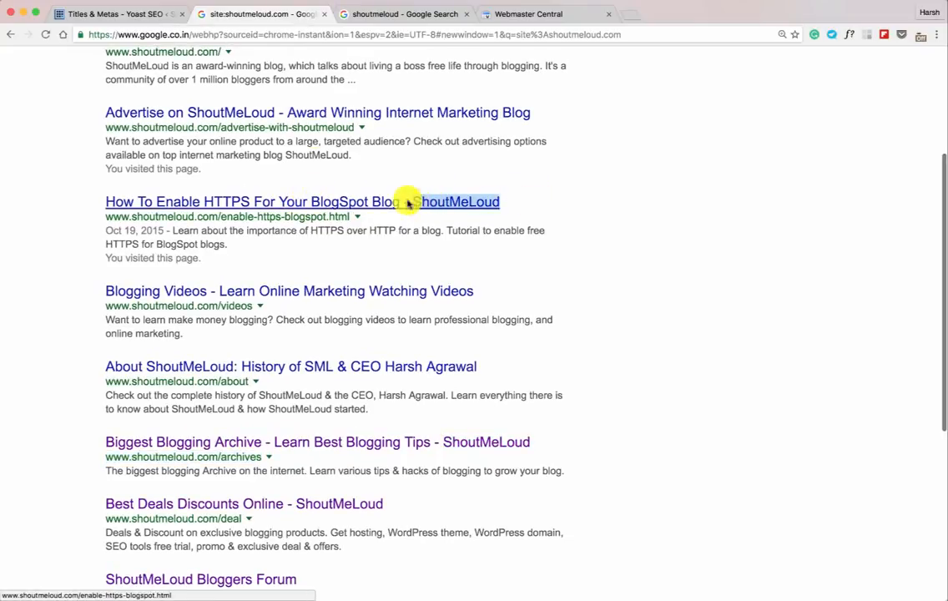
Return to the Yoast SEO settings and shorten the title template for pages to "%%title%%".
click(121, 15)
drag(304, 193, 252, 195)
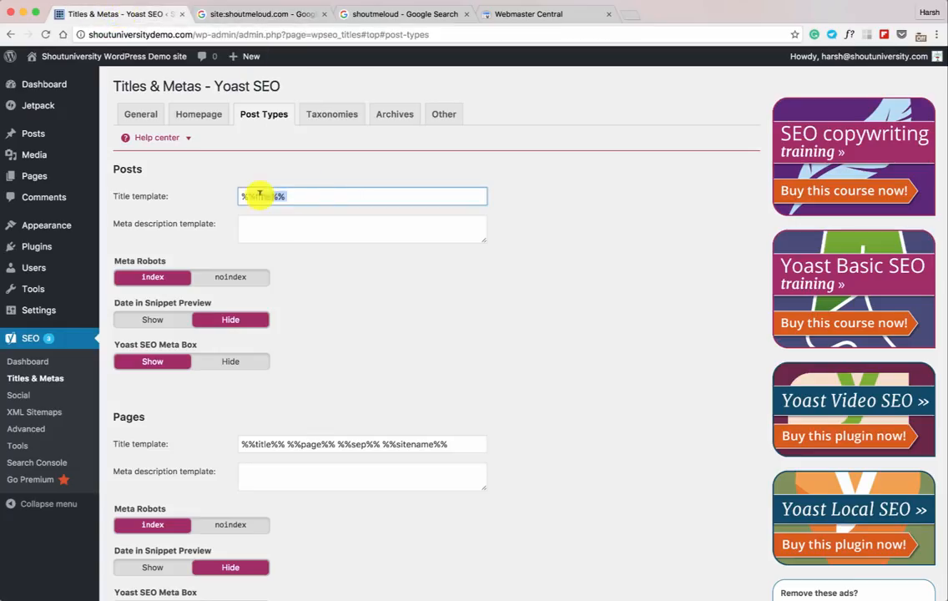
drag(289, 443, 491, 442)
key(BackSpace)
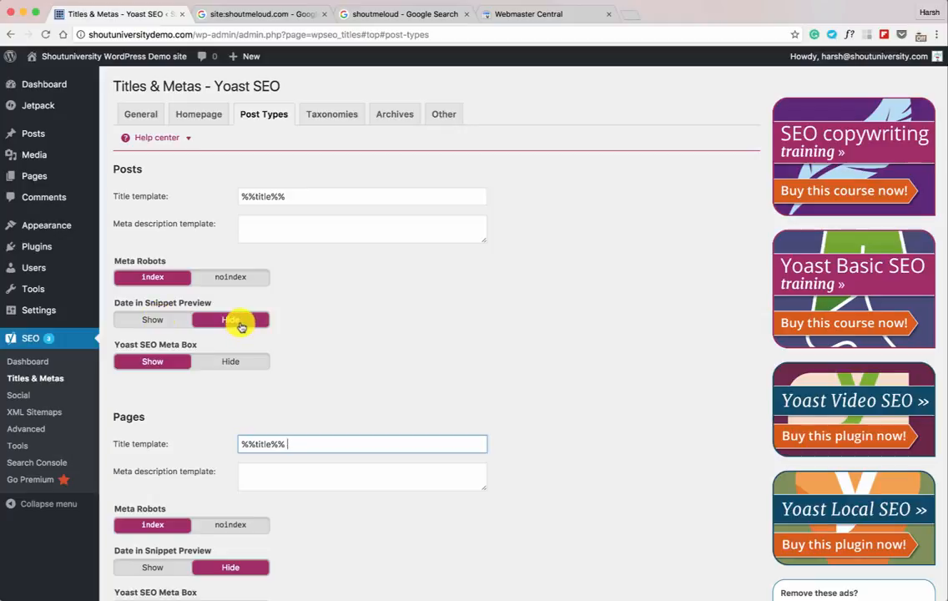
Try showing the date in snippet preview for posts, restore the Hide option, and review the pages and media settings.
click(154, 319)
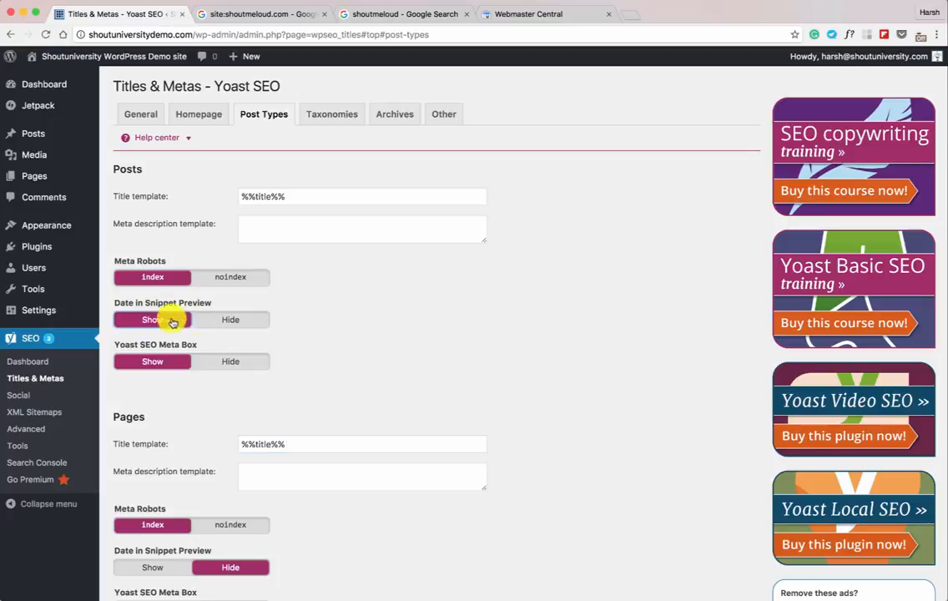
click(224, 321)
scroll(267, 333, down, 3)
scroll(186, 483, down, 6)
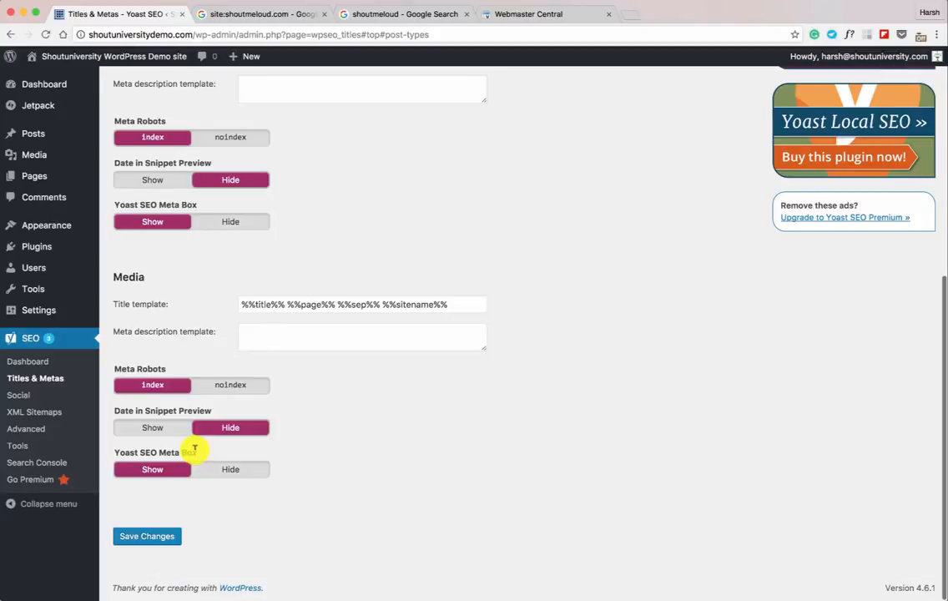
scroll(209, 430, up, 5)
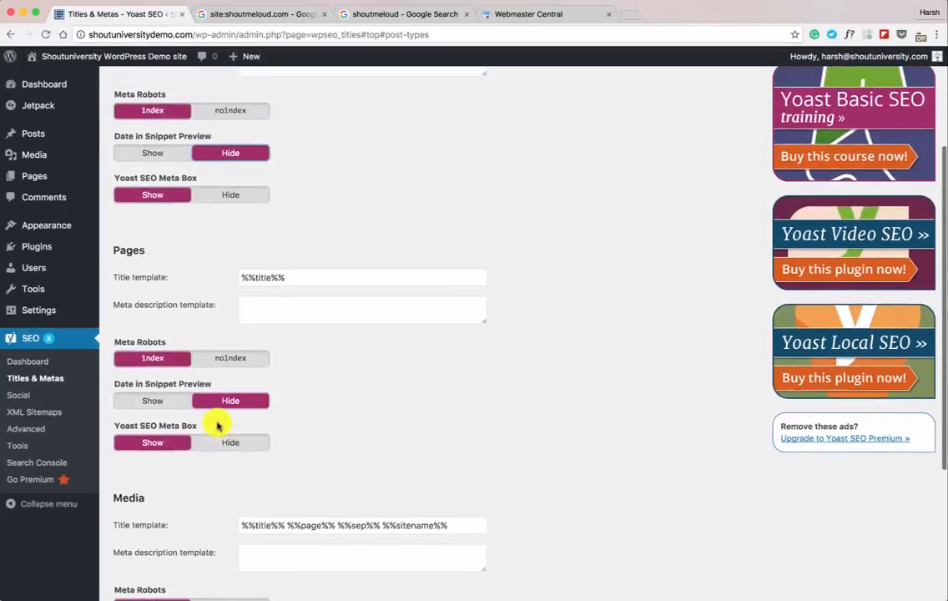
scroll(217, 425, up, 5)
Set the meta robots of both categories and tags to noindex in the taxonomies settings.
click(332, 119)
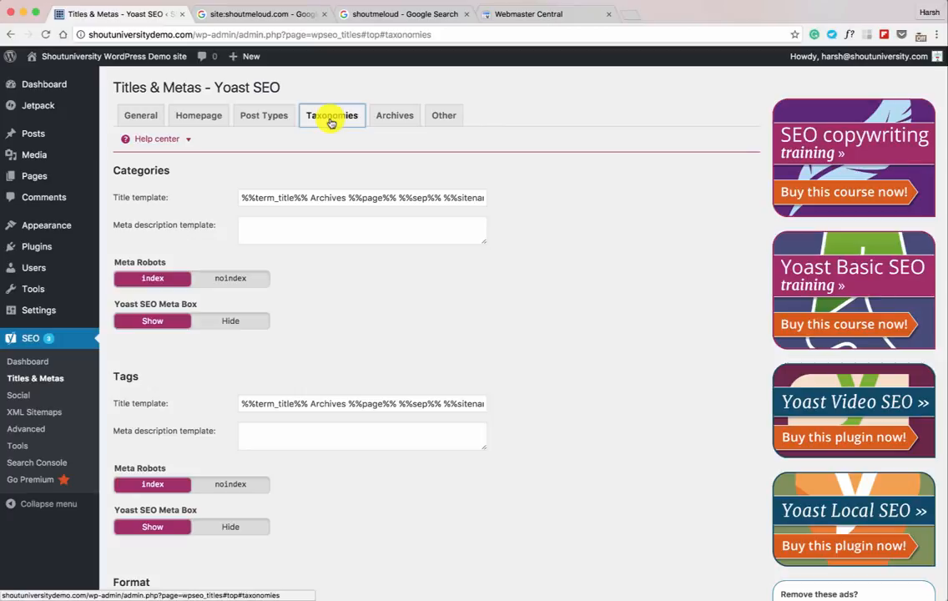
click(219, 278)
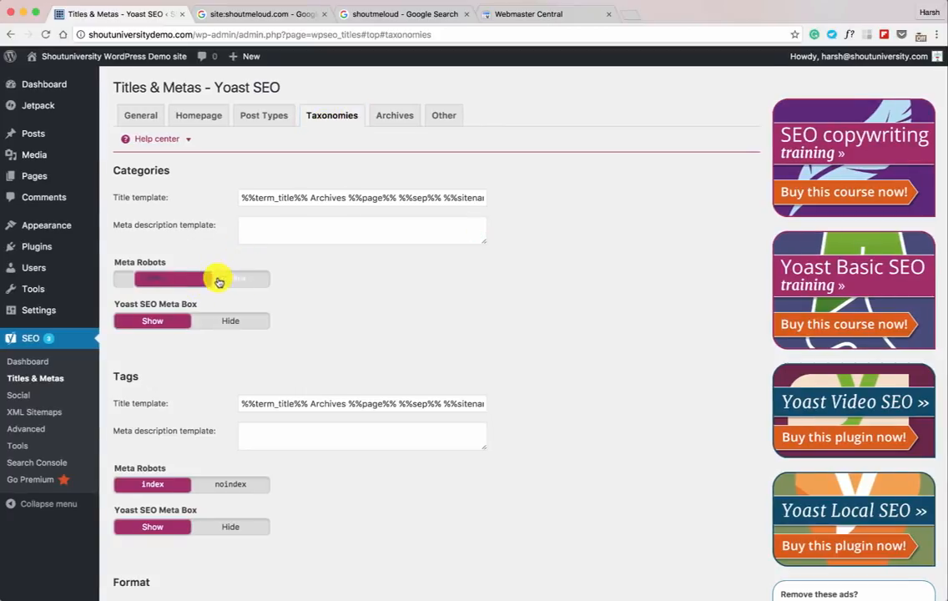
click(230, 486)
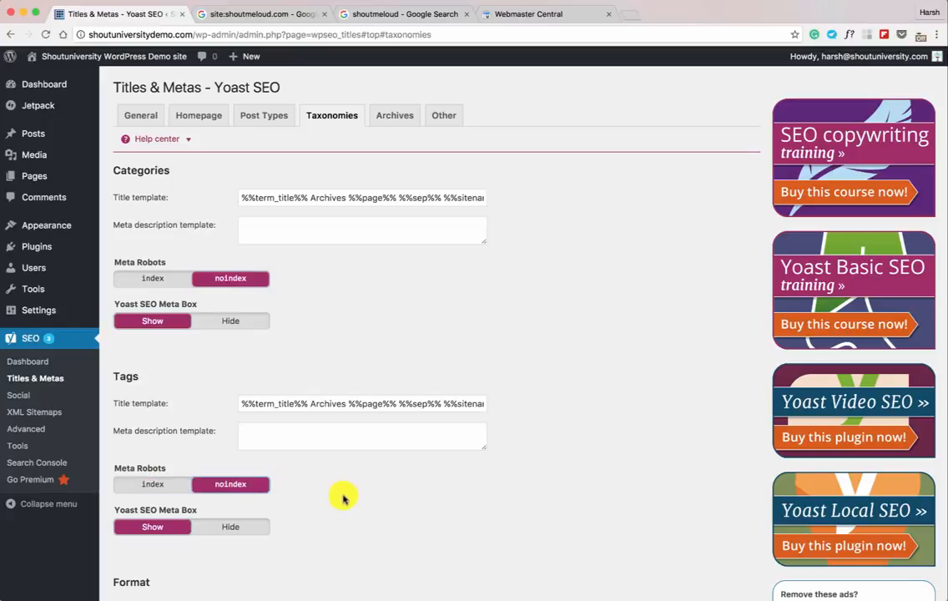
scroll(366, 494, down, 3)
scroll(242, 351, up, 3)
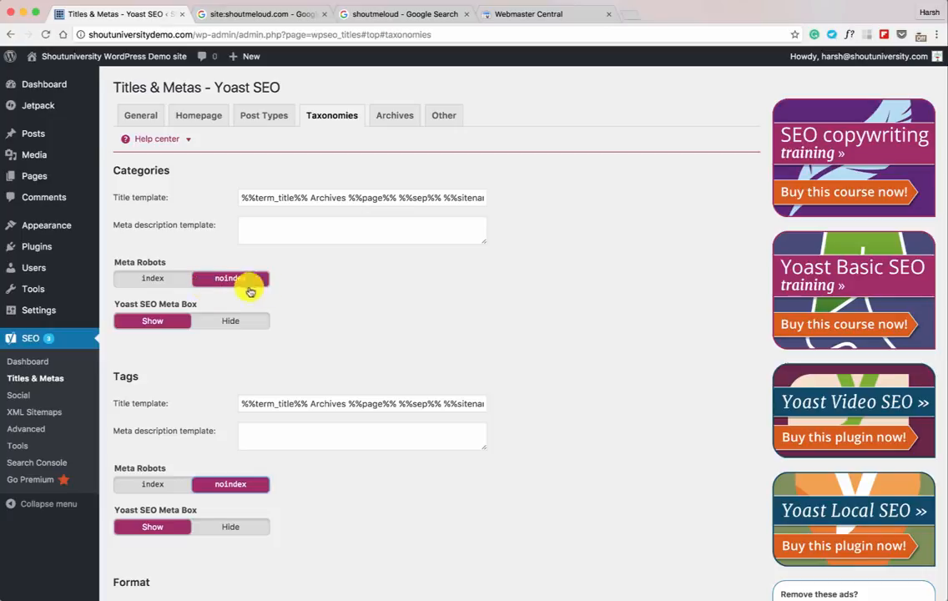
scroll(284, 284, down, 1)
scroll(293, 276, up, 1)
Set the meta robots of author archives to noindex and review the date archives and special pages settings.
click(388, 121)
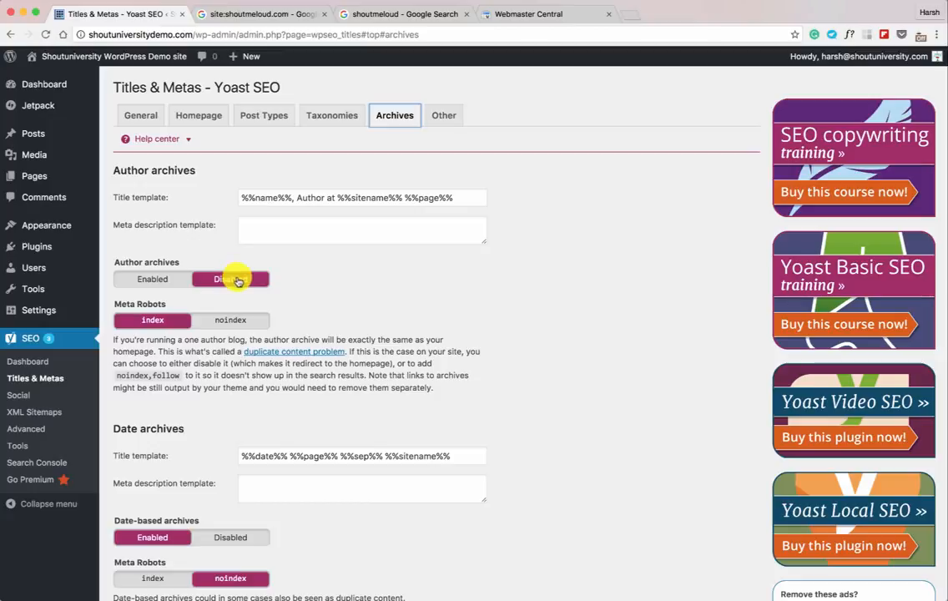
scroll(237, 321, down, 2)
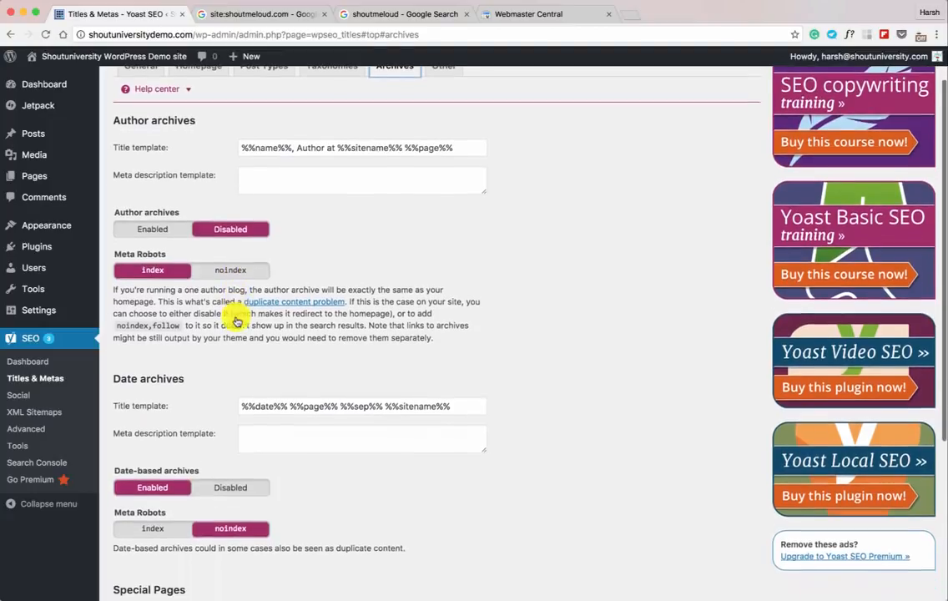
click(238, 271)
scroll(221, 481, down, 3)
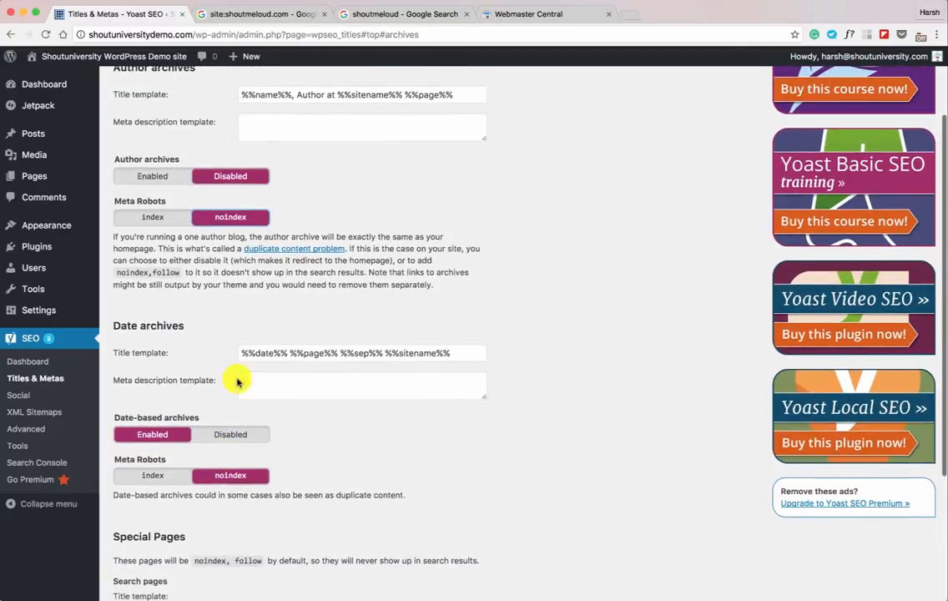
scroll(230, 477, down, 5)
scroll(229, 474, up, 10)
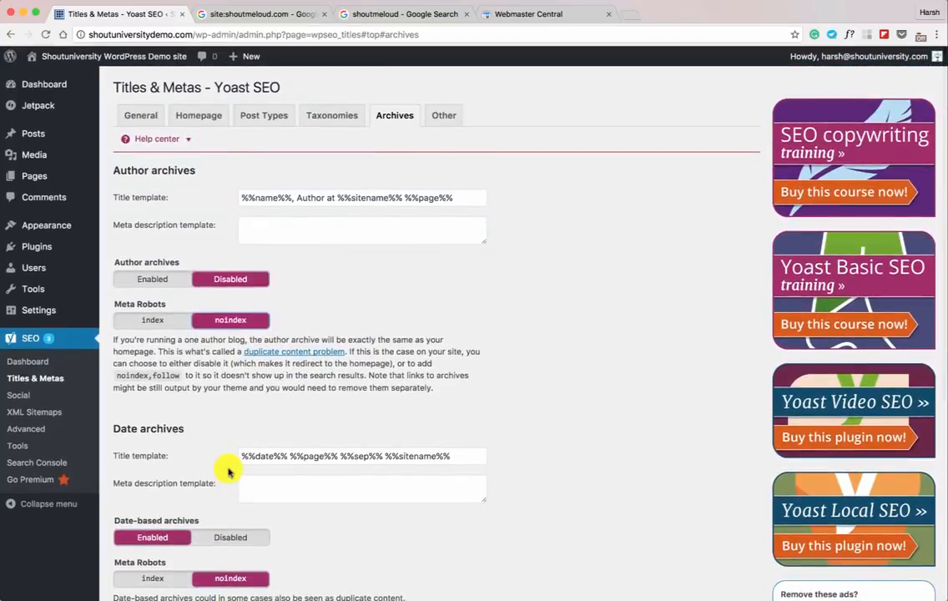
scroll(229, 472, down, 1)
Set subpages of archives to noindex in the sitewide meta settings and save the Titles & Metas changes.
click(444, 111)
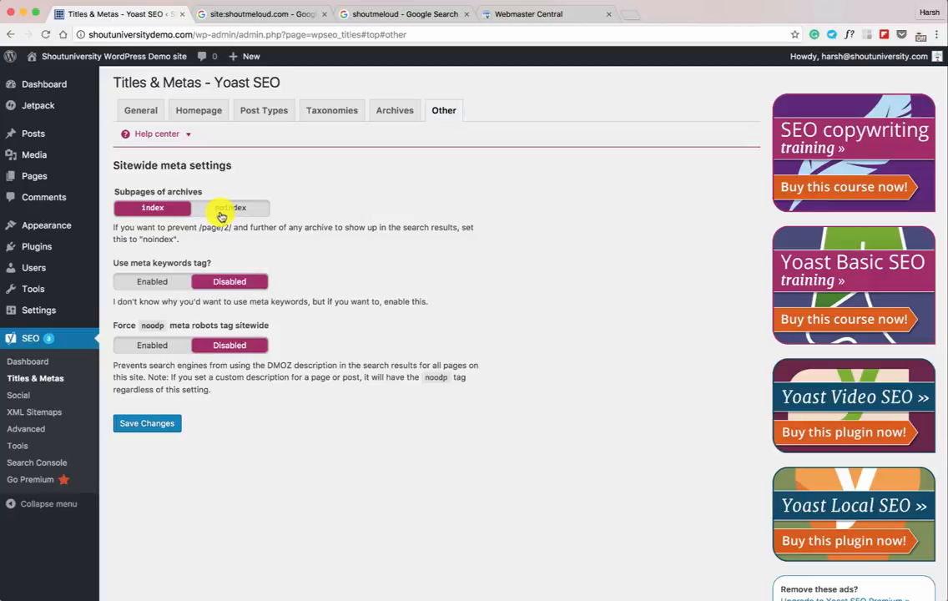
click(222, 215)
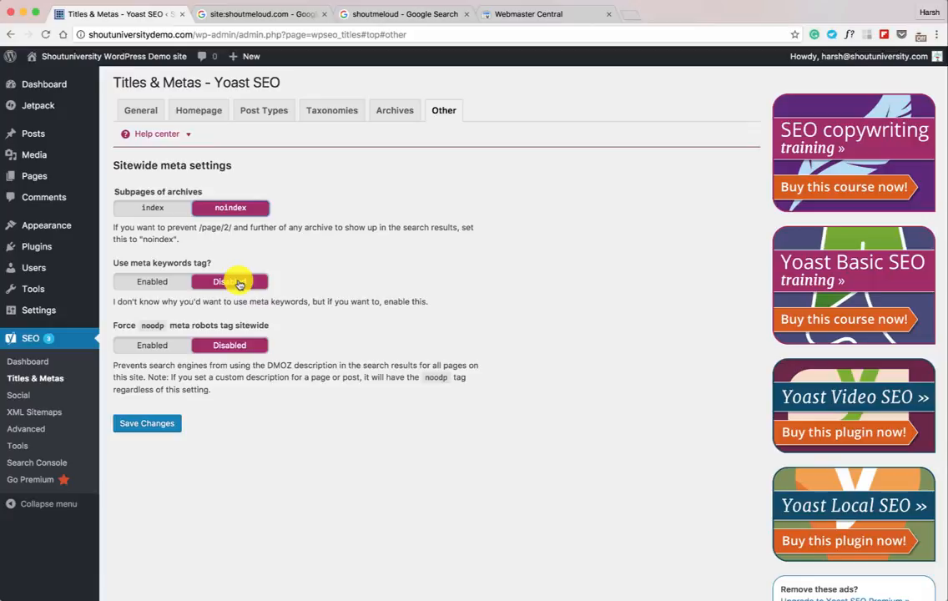
click(151, 423)
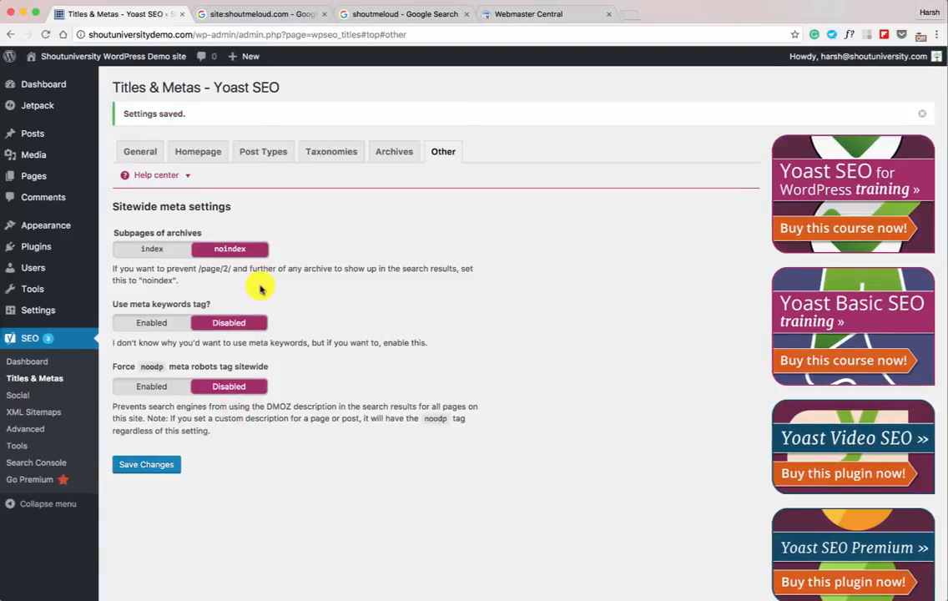
click(32, 395)
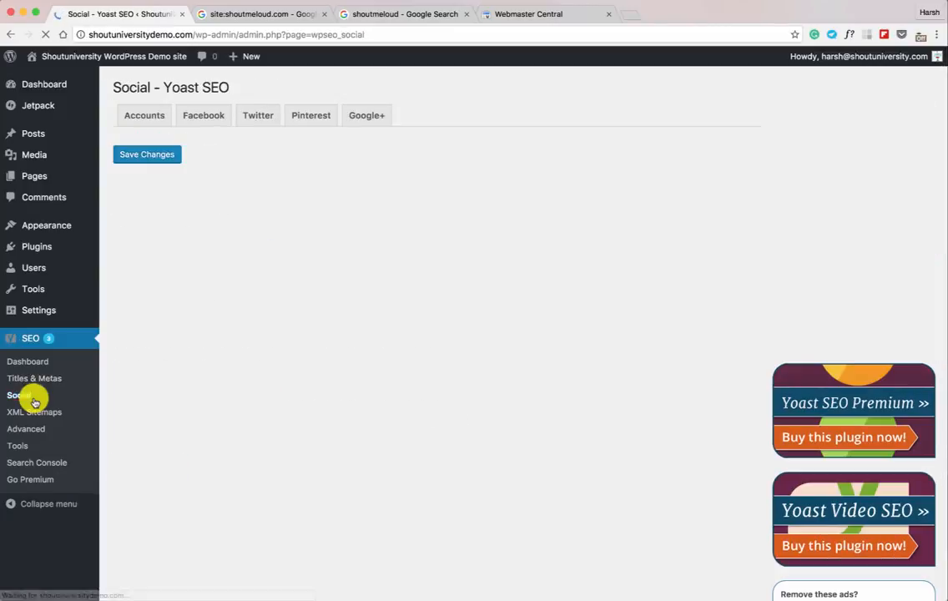
scroll(280, 238, down, 1)
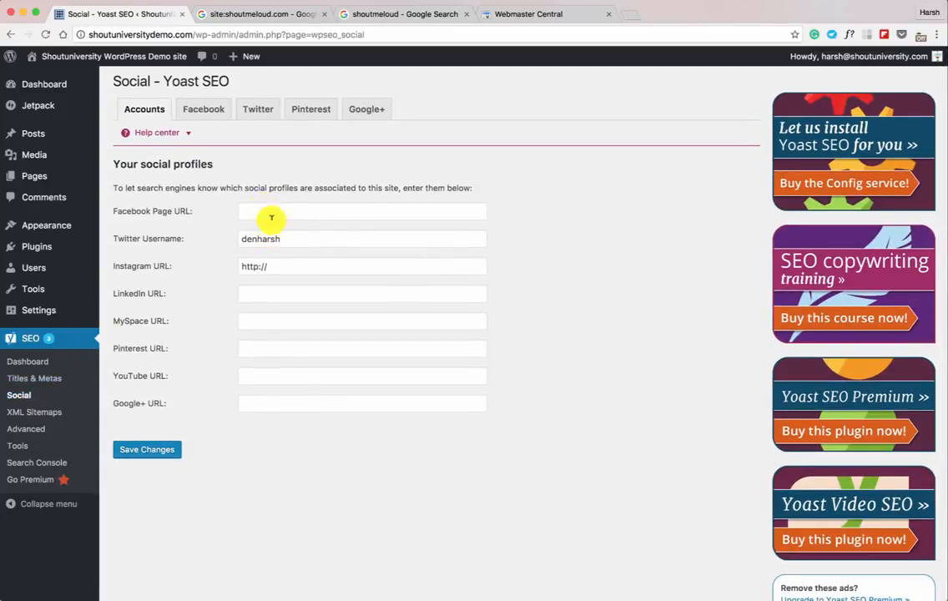
click(272, 205)
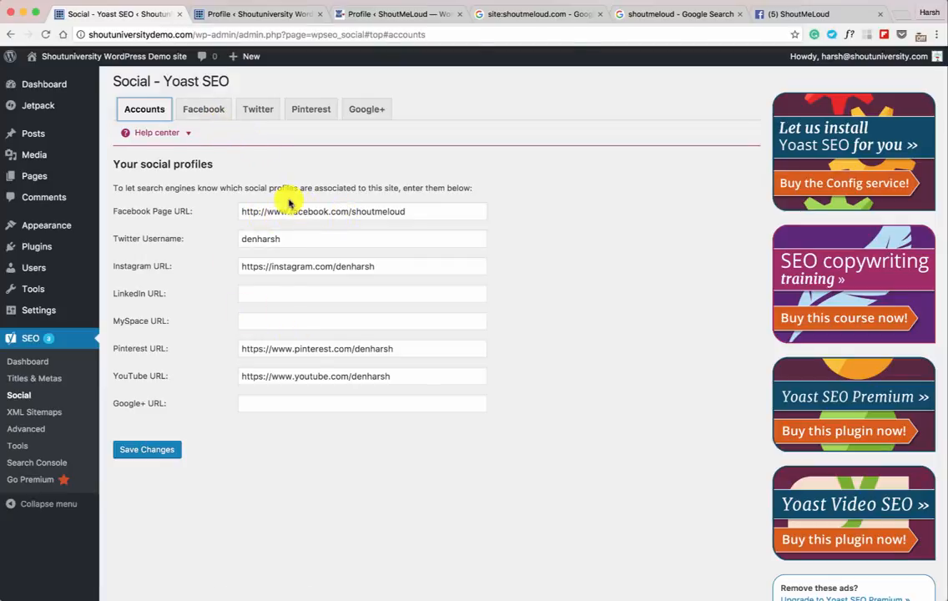
drag(366, 258, 249, 258)
drag(250, 211, 349, 312)
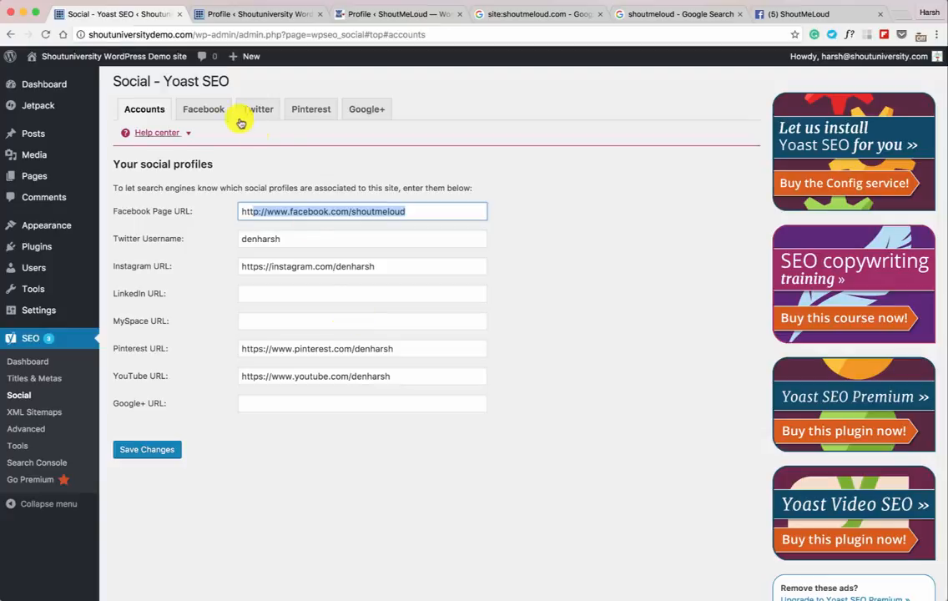
Review the Facebook Open Graph frontpage settings and copy the home meta description into the frontpage description.
click(199, 111)
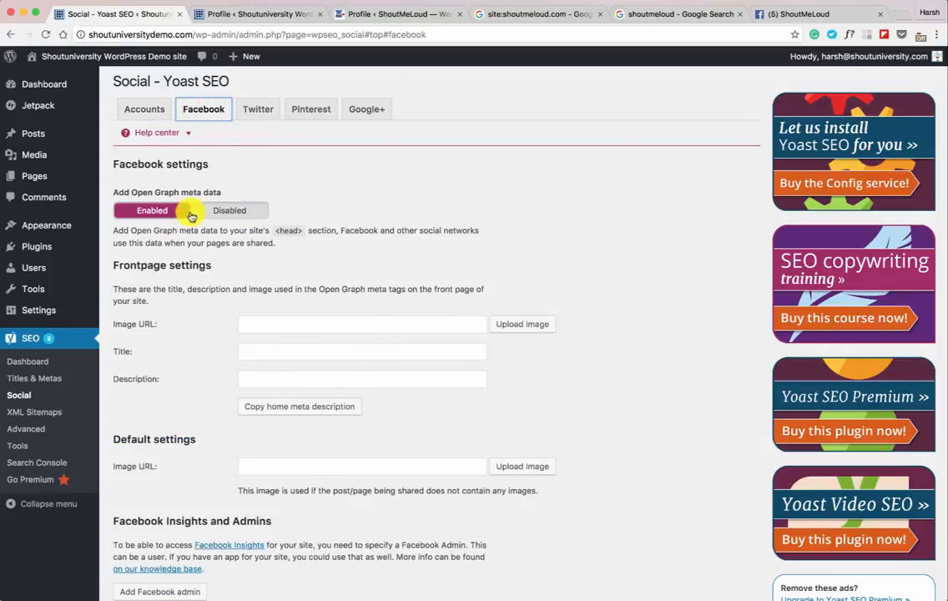
scroll(233, 221, down, 2)
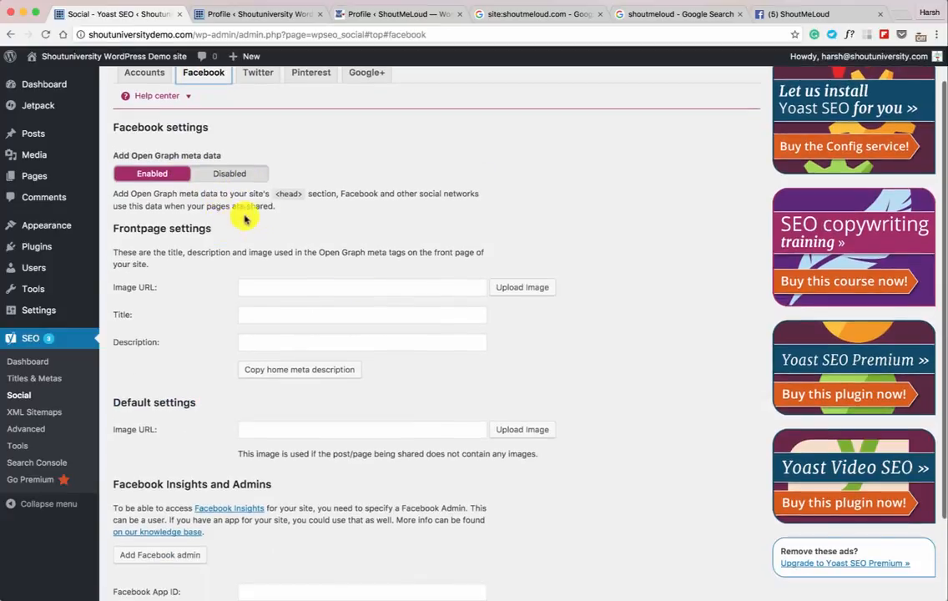
click(300, 283)
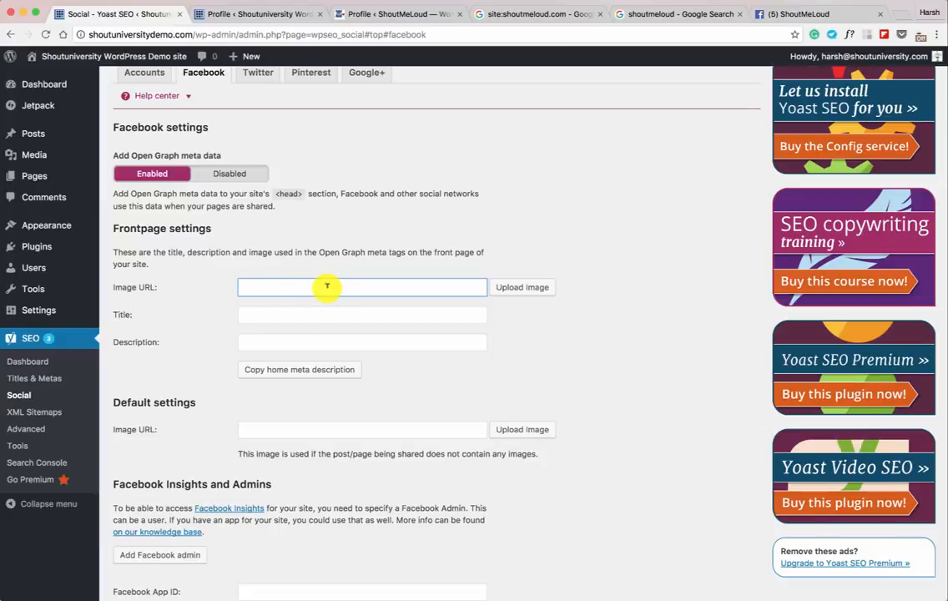
click(284, 314)
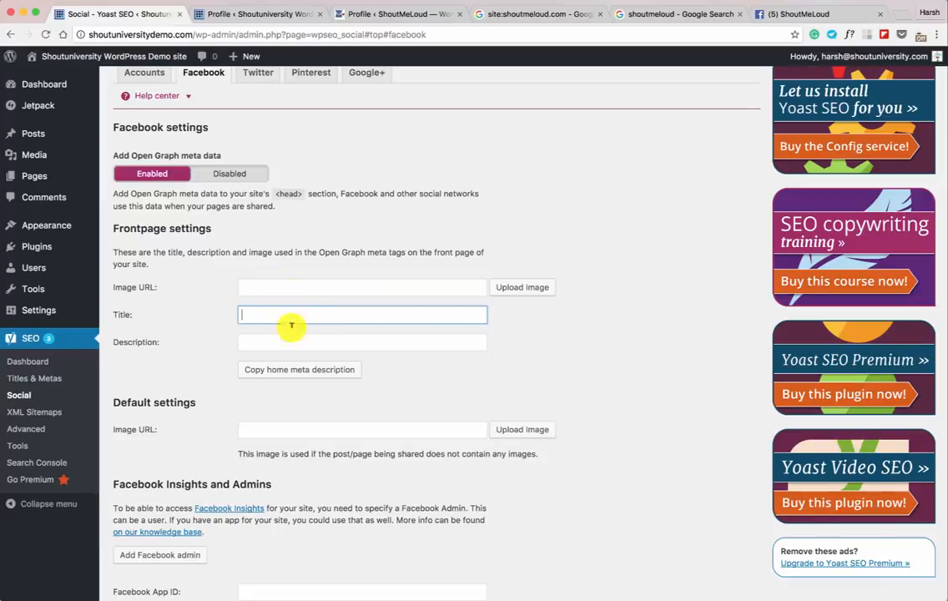
click(292, 368)
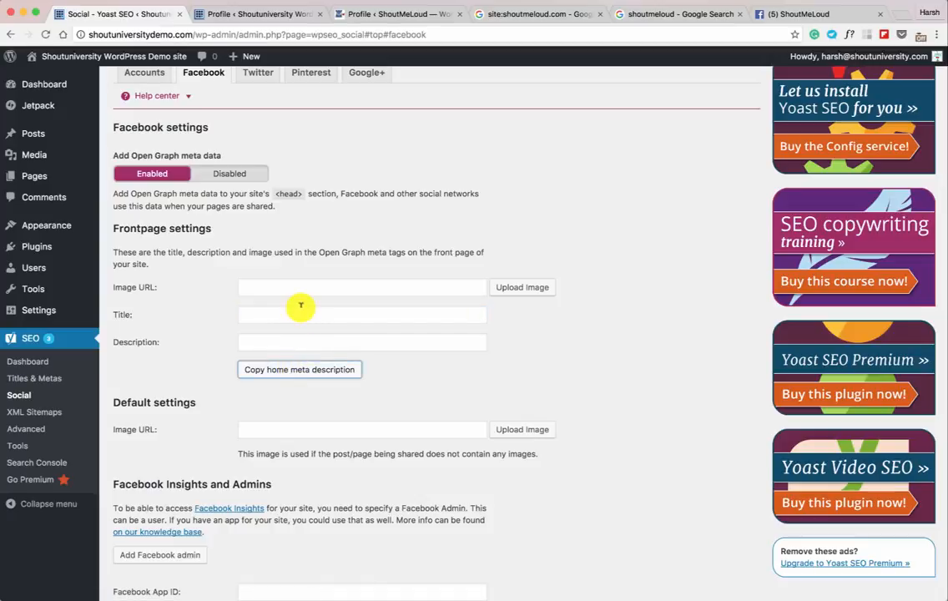
Leave the Facebook frontpage settings and set the default Twitter card type to Summary with large image.
scroll(306, 294, down, 3)
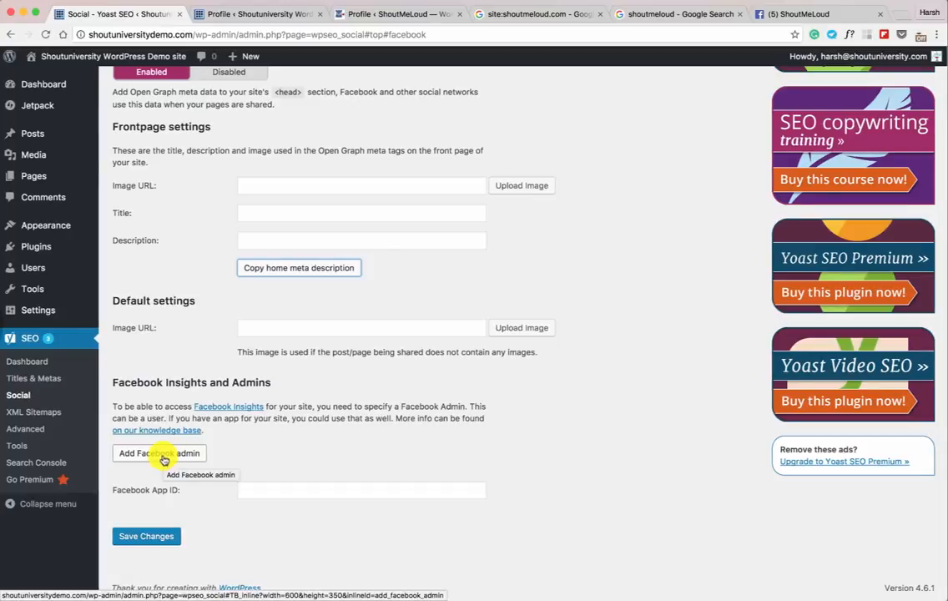
scroll(159, 409, left, 5)
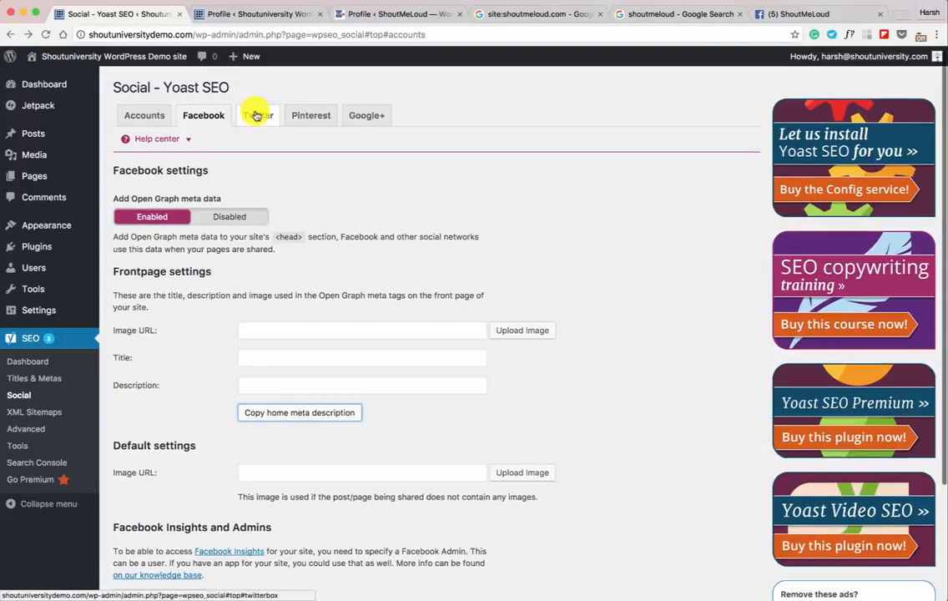
click(257, 116)
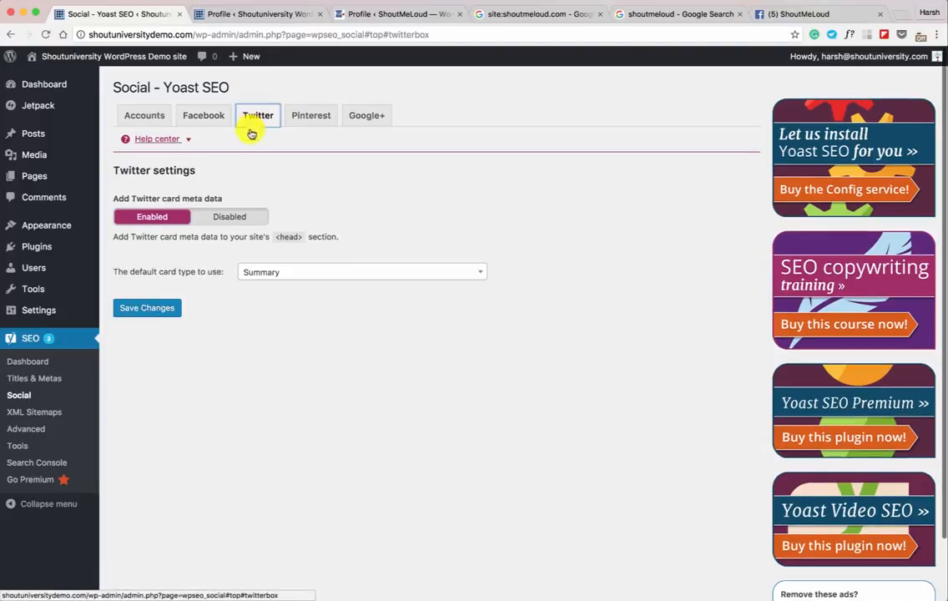
click(282, 275)
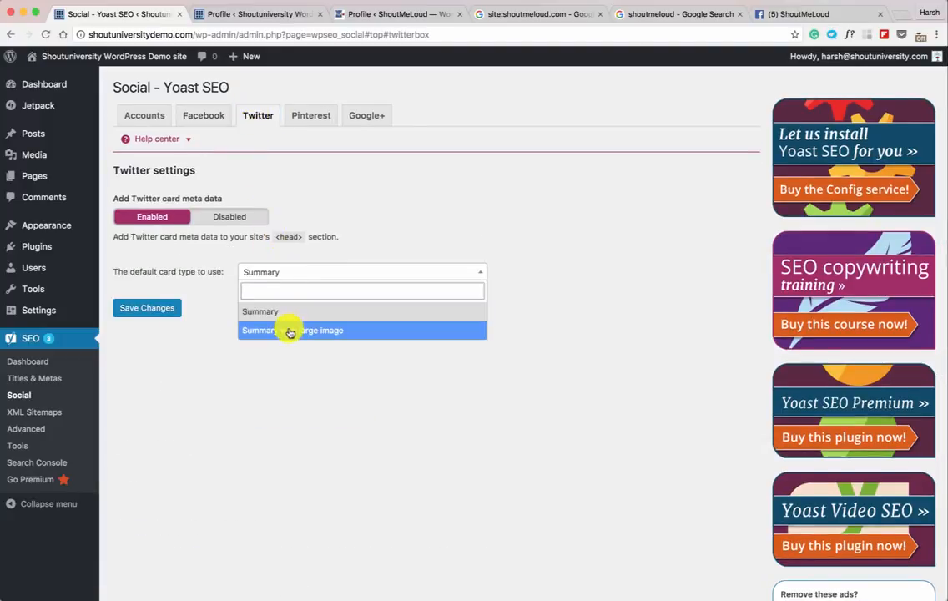
click(288, 331)
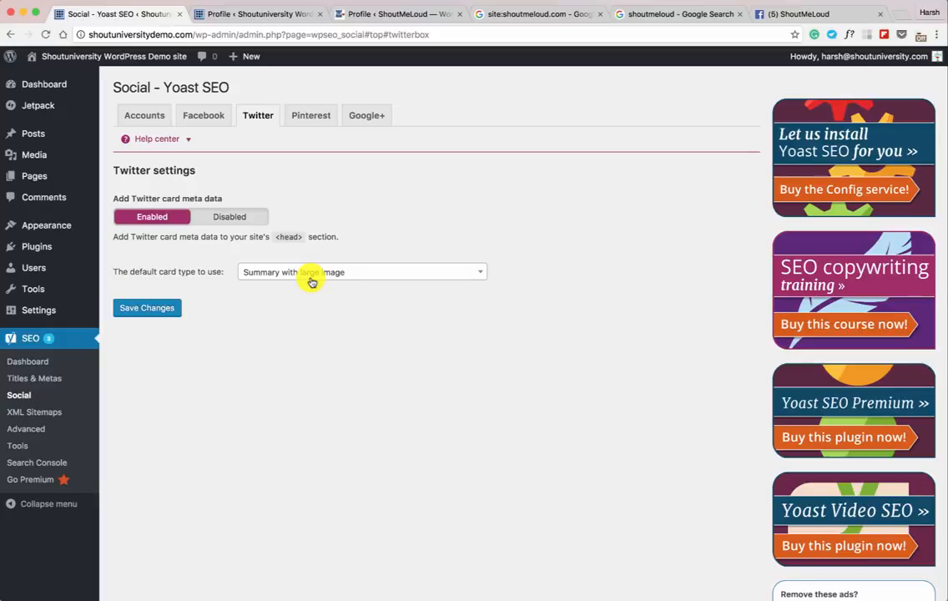
Review the Pinterest confirmation and Google+ publisher page settings, and save the social settings.
click(314, 117)
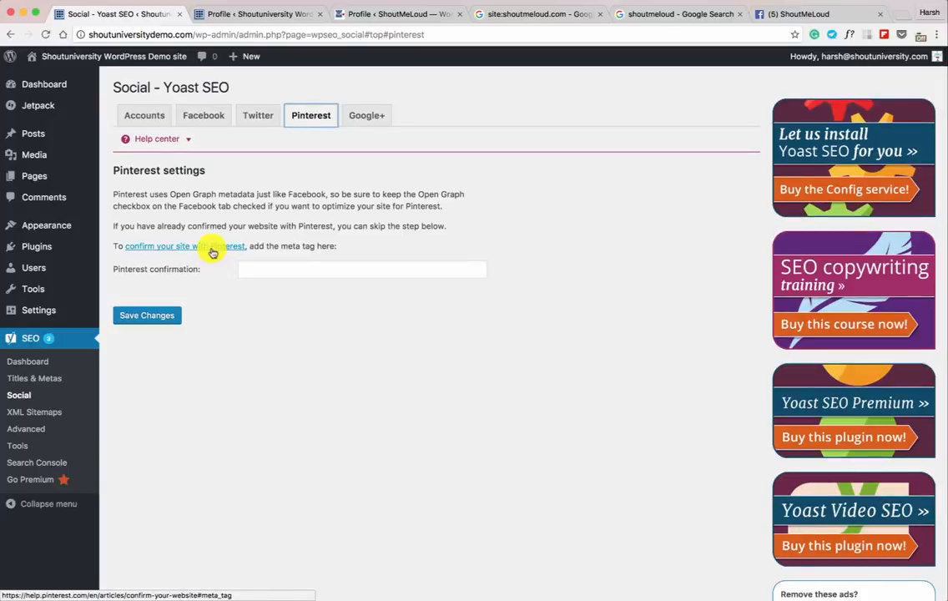
click(292, 268)
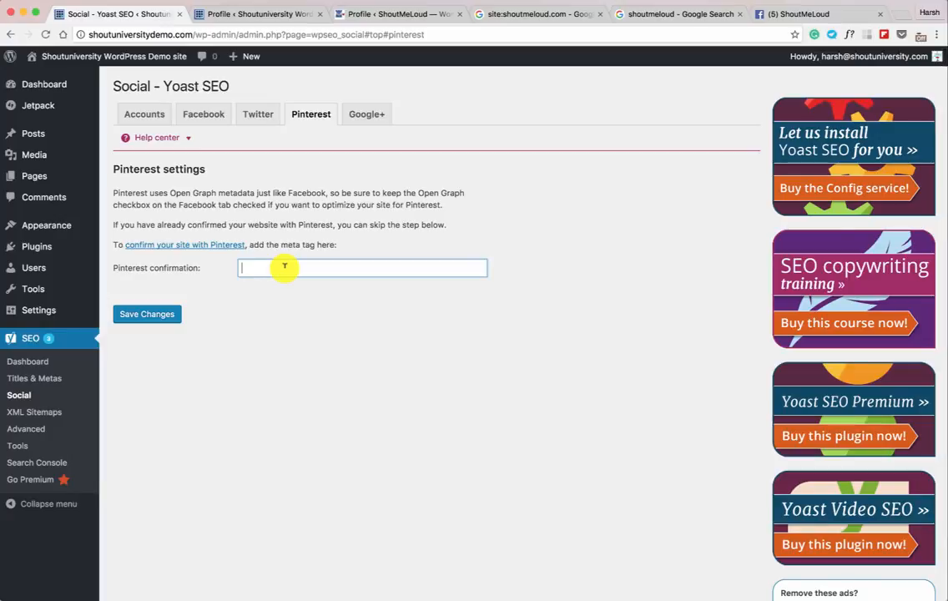
click(364, 115)
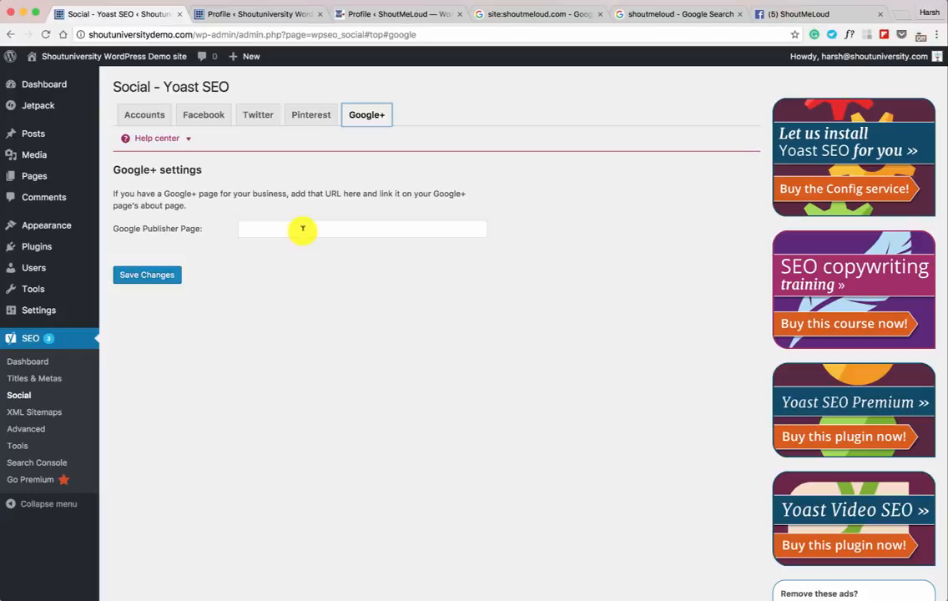
click(166, 276)
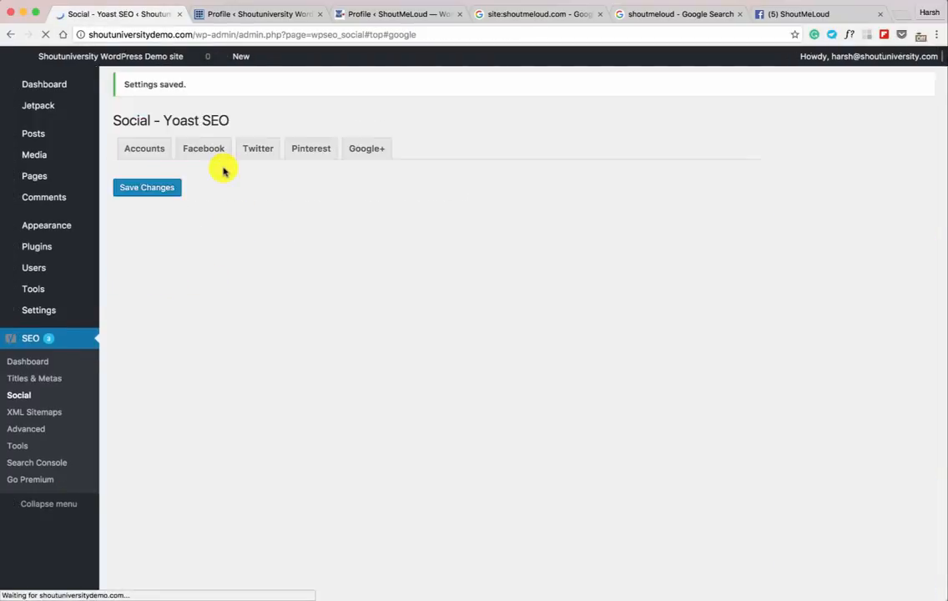
Fill in the author's Facebook profile URL in the contact info of the WordPress user profile.
click(159, 156)
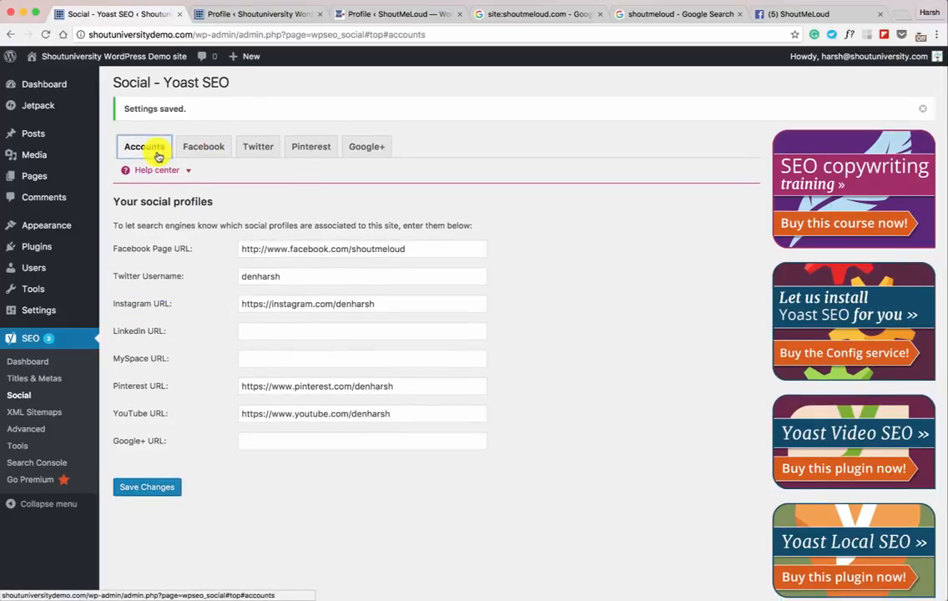
click(250, 18)
scroll(257, 288, up, 1)
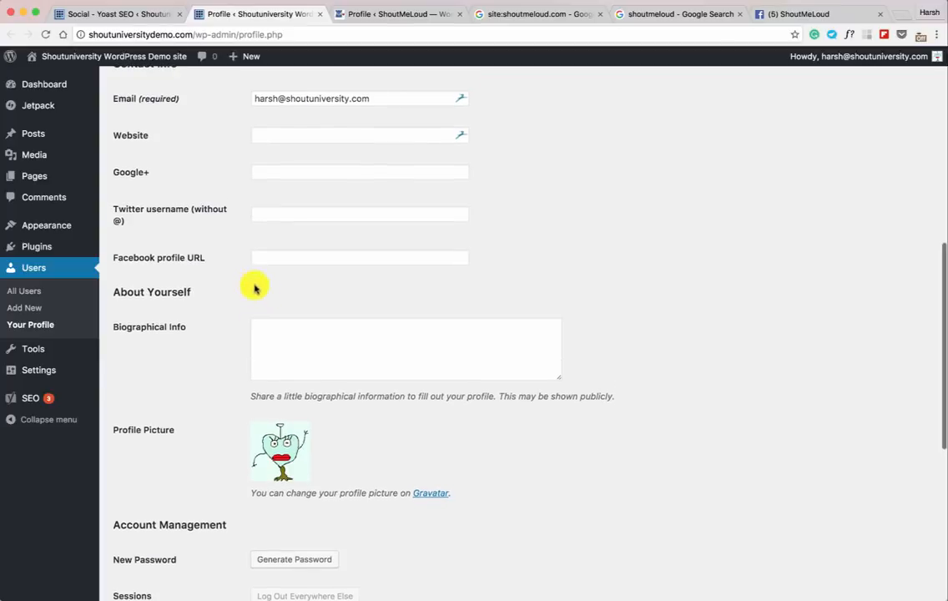
scroll(179, 284, up, 3)
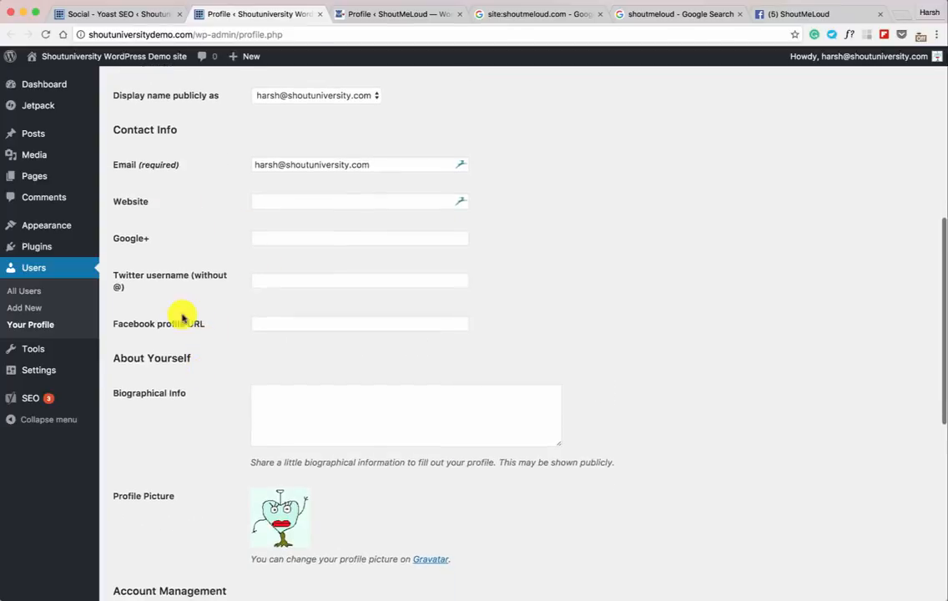
click(282, 321)
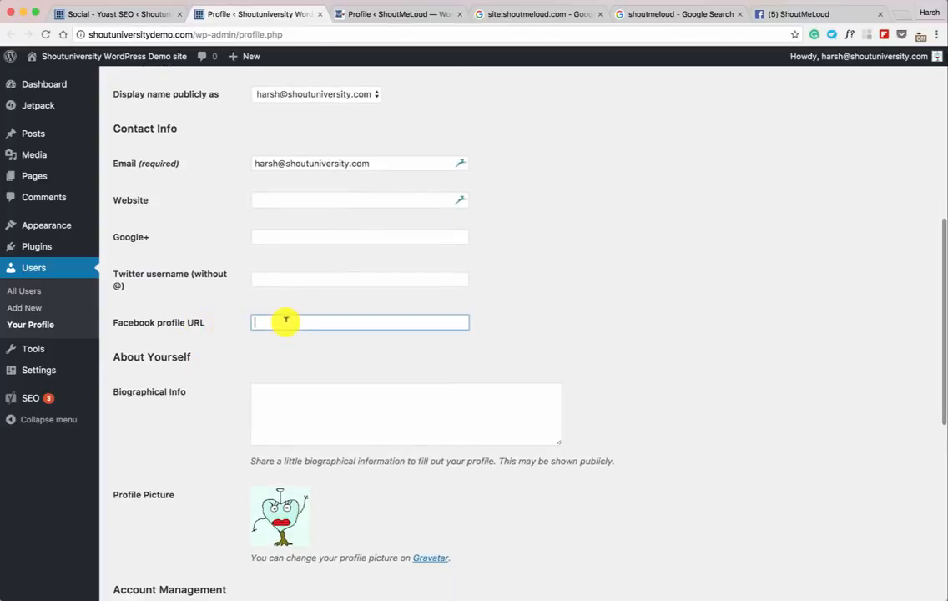
text(htt)
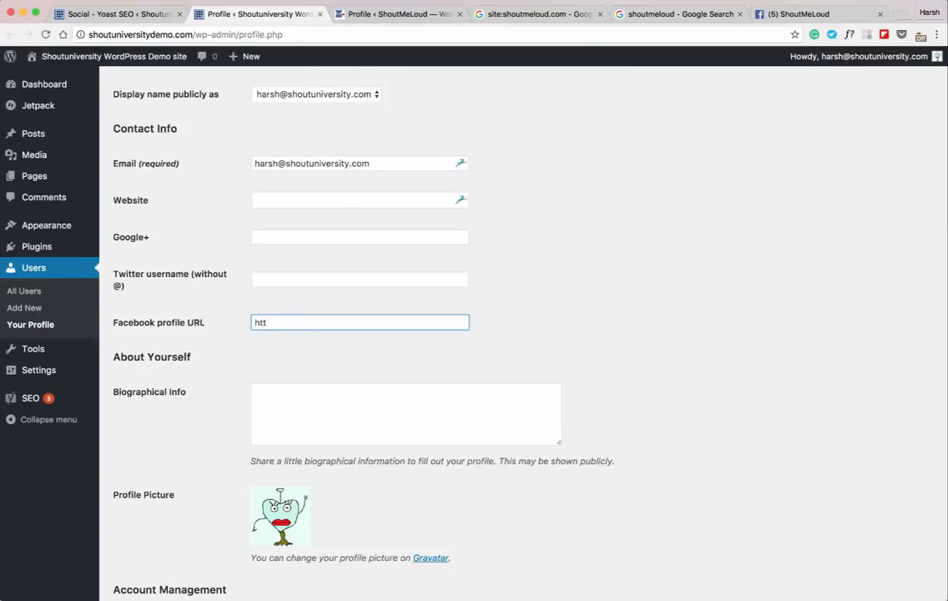
text(p)
text(://Facebook.com/denharsh)
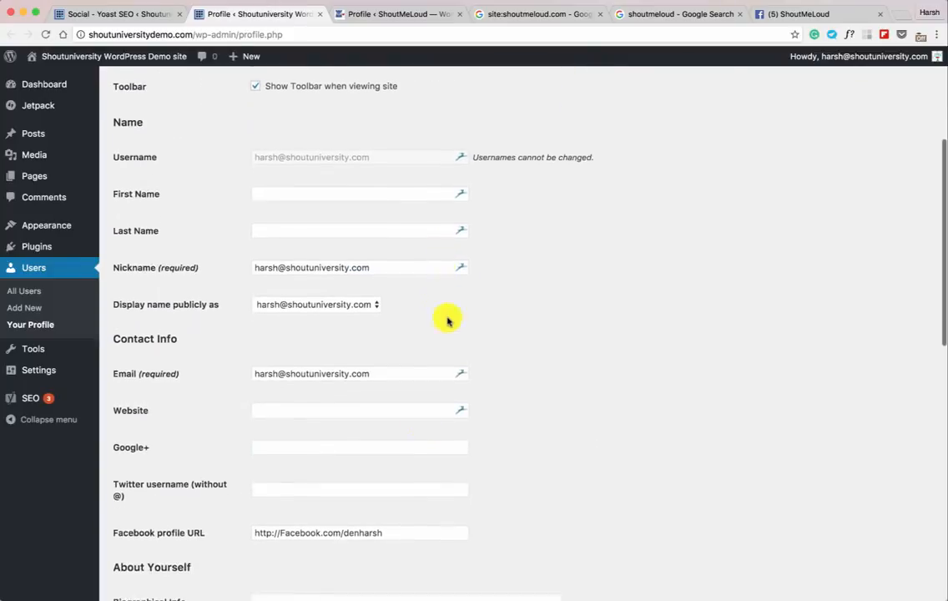
Examine how the post author is credited and linked on a shared article on the ShoutMeLoud Facebook page.
scroll(324, 534, down, 1)
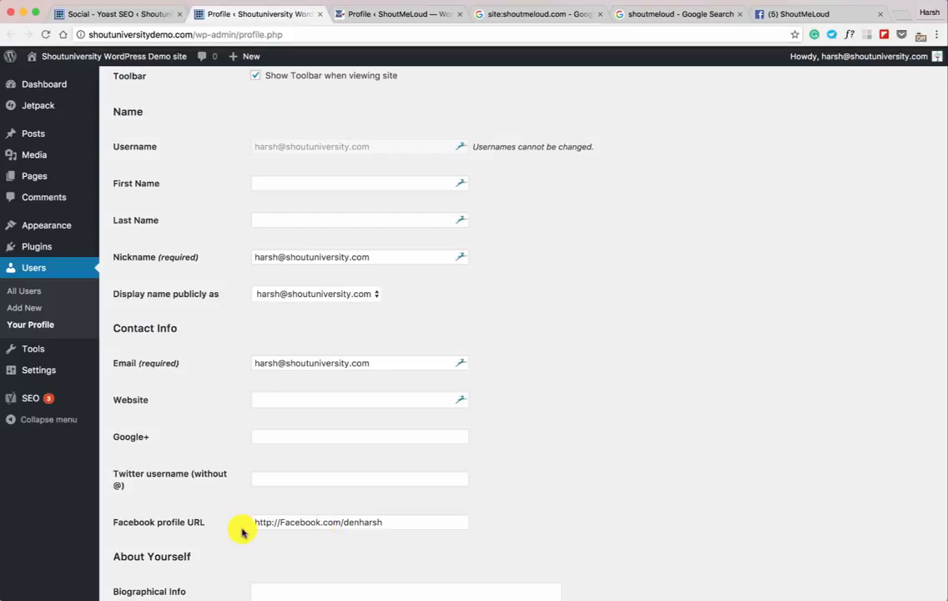
scroll(243, 529, up, 1)
click(787, 14)
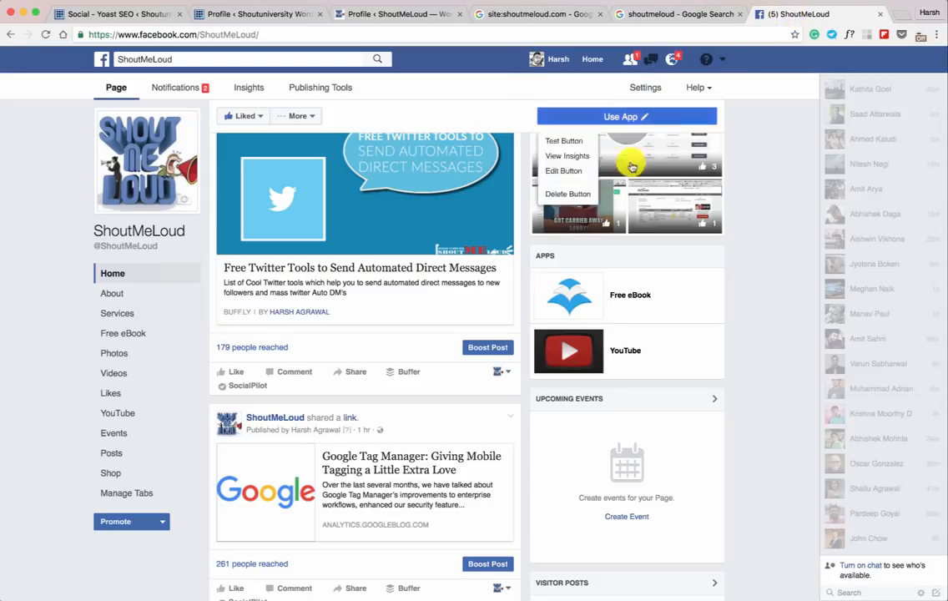
scroll(487, 246, up, 2)
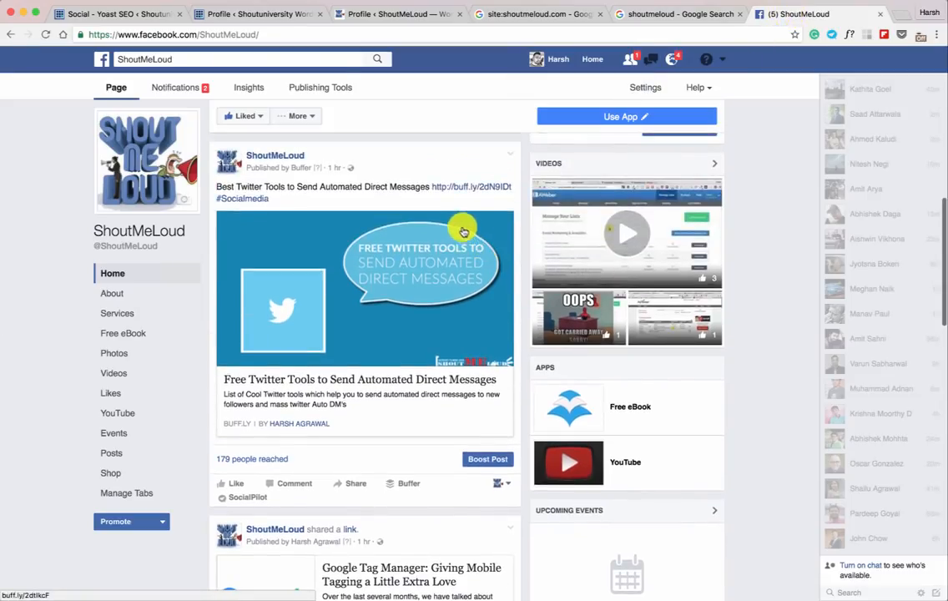
scroll(368, 226, down, 1)
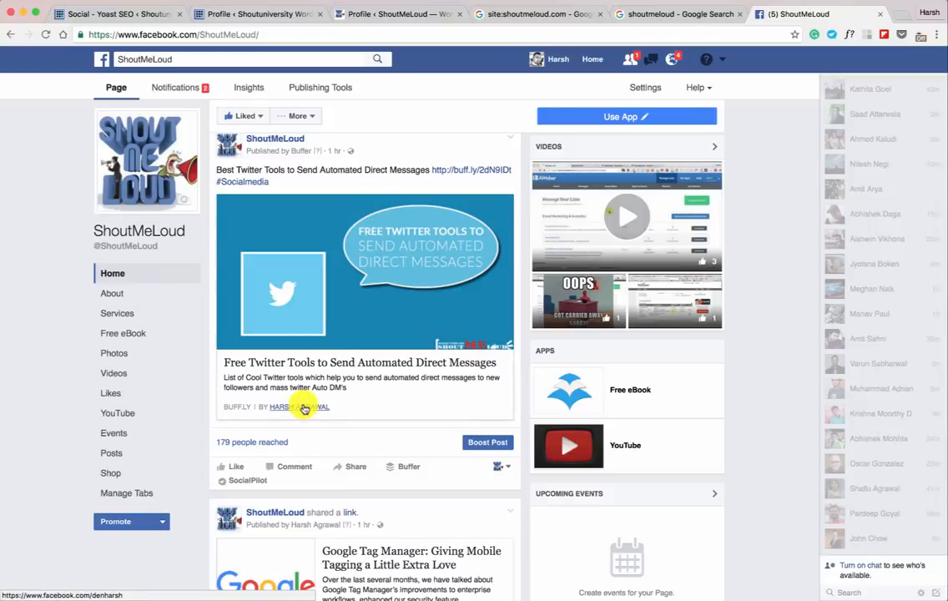
mouse_move(303, 410)
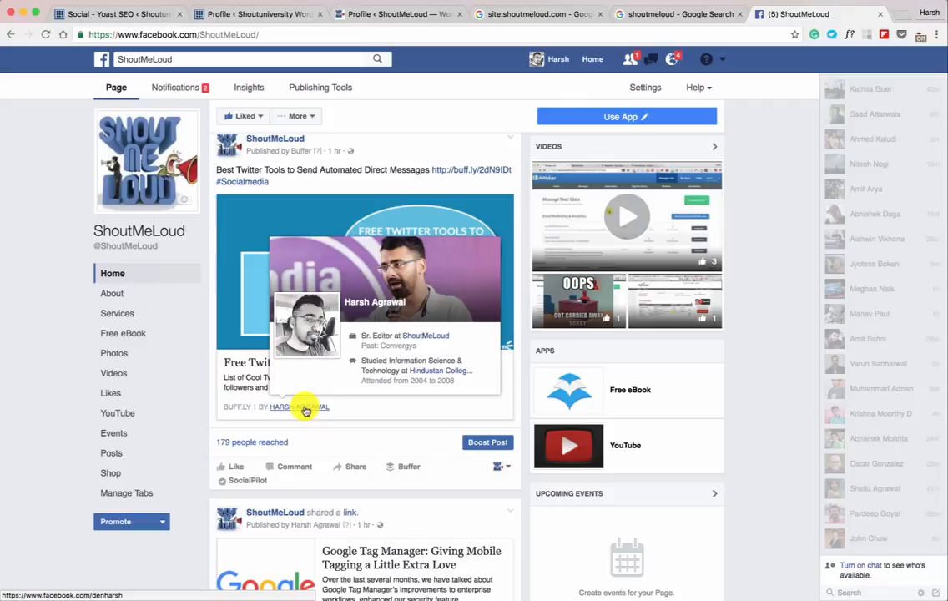
Update the WordPress user profile and return to the Yoast social accounts page.
click(245, 13)
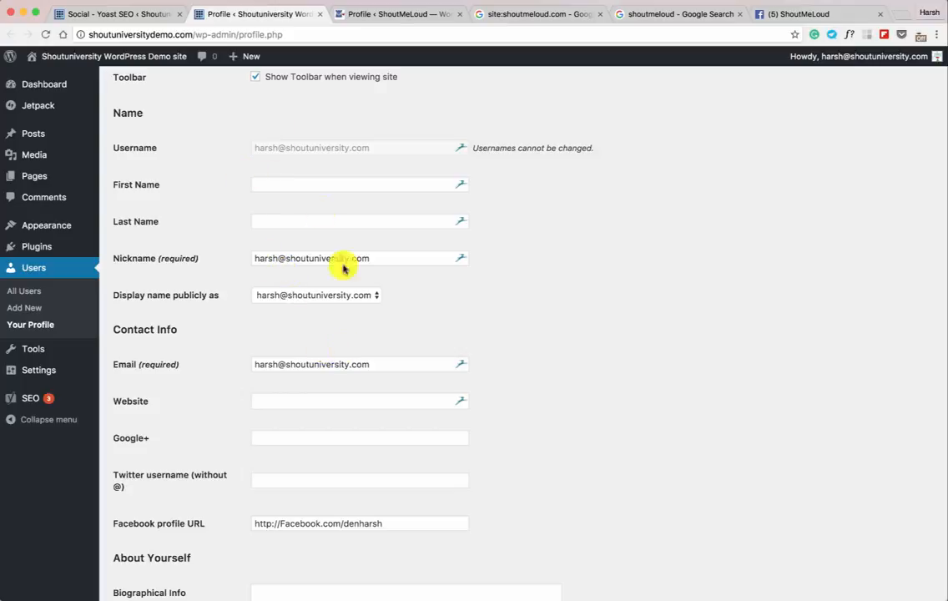
scroll(277, 489, down, 10)
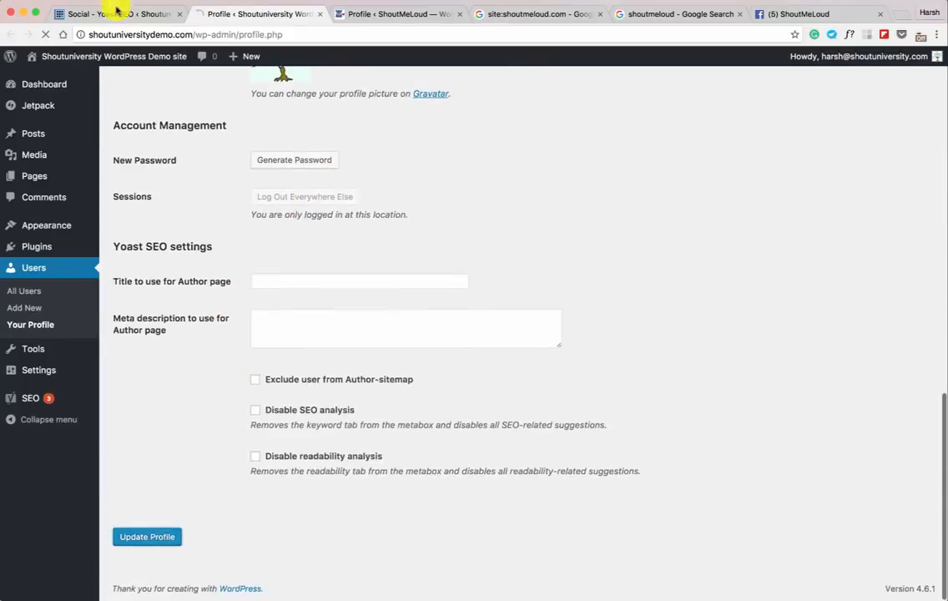
click(108, 12)
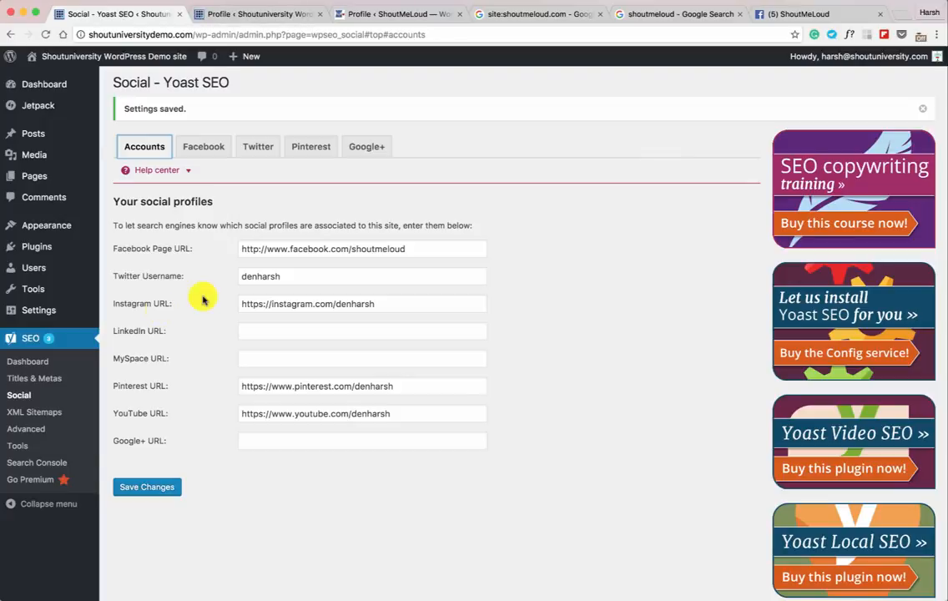
Switch the XML sitemap functionality off and back on, and review the post type and excluded posts settings.
click(54, 412)
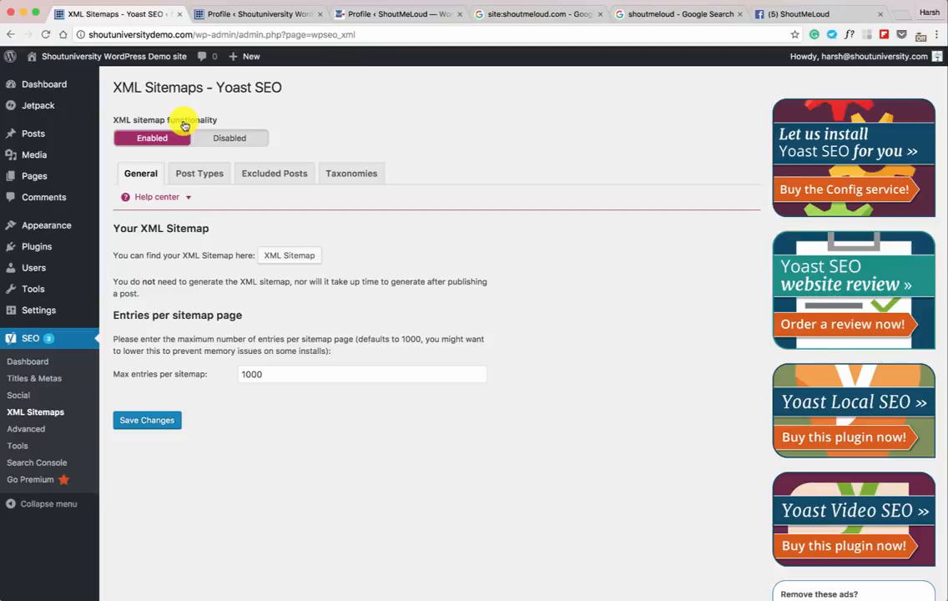
click(227, 138)
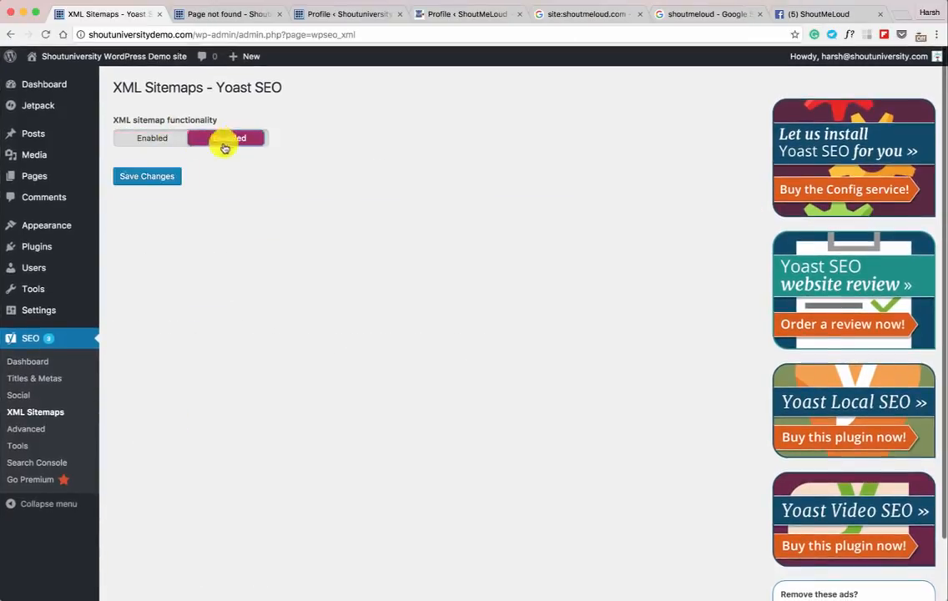
click(154, 139)
click(209, 171)
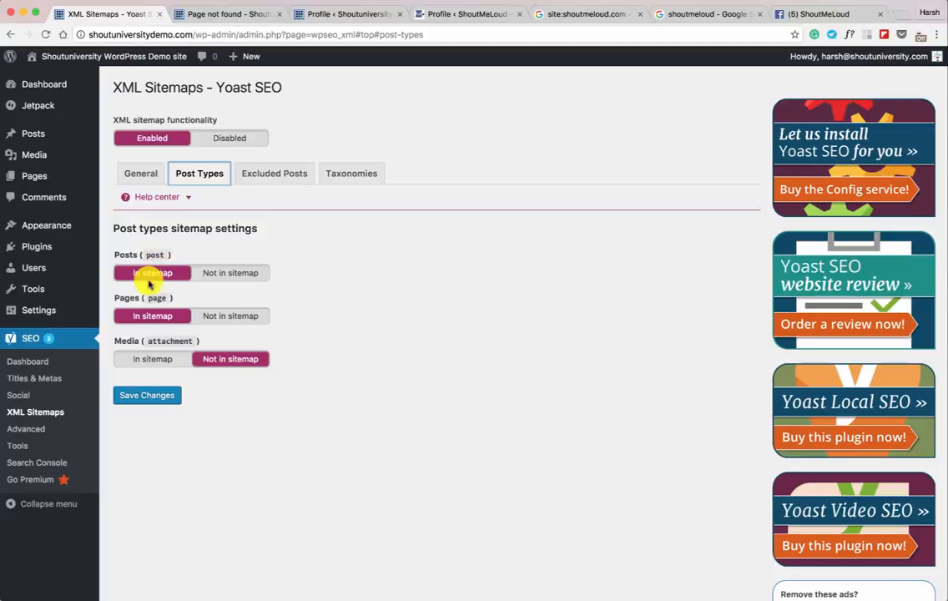
click(253, 177)
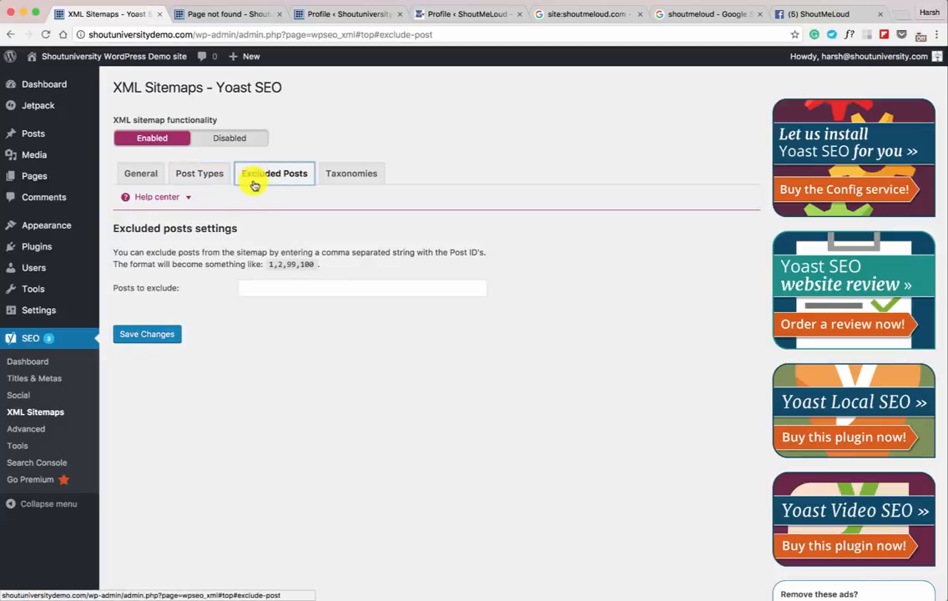
Set tags and post formats to Not in sitemap, recheck the post type settings and save the sitemap changes.
click(334, 174)
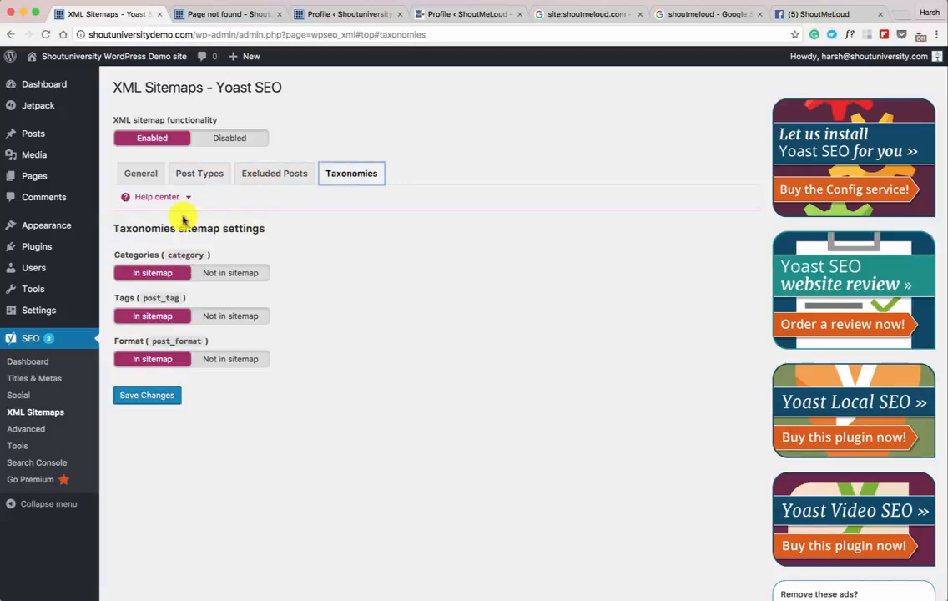
click(231, 359)
click(232, 315)
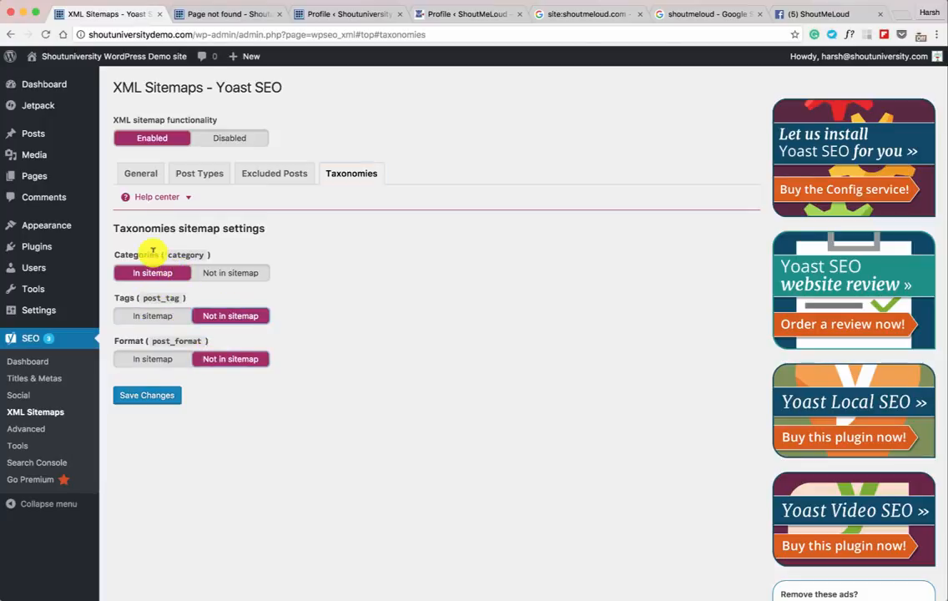
click(197, 175)
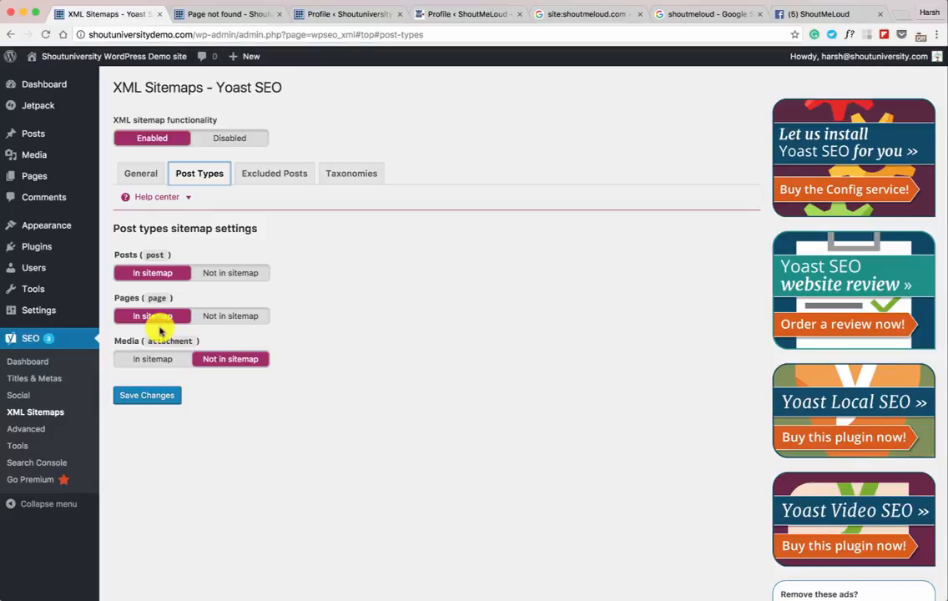
click(149, 397)
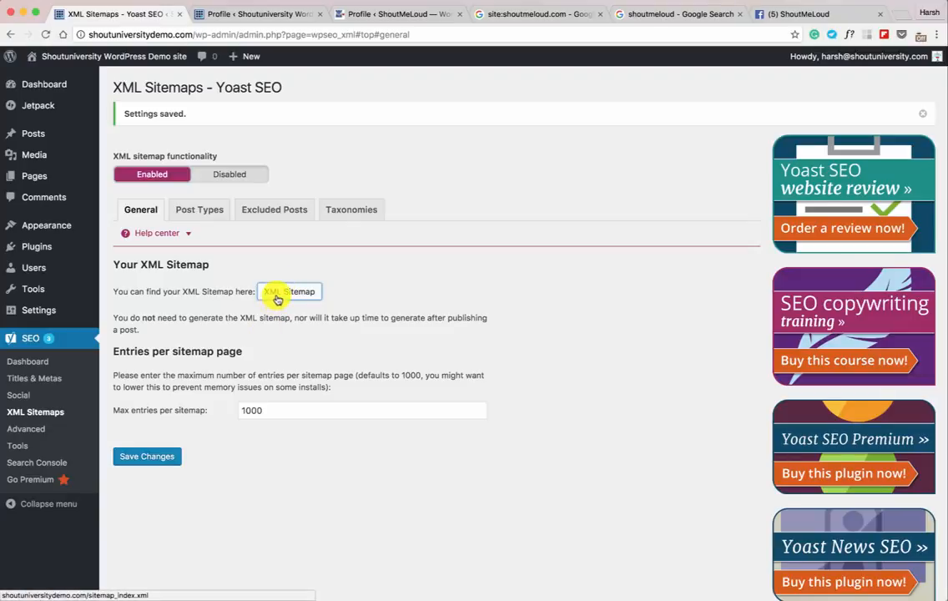
scroll(277, 298, down, 1)
right_click(288, 291)
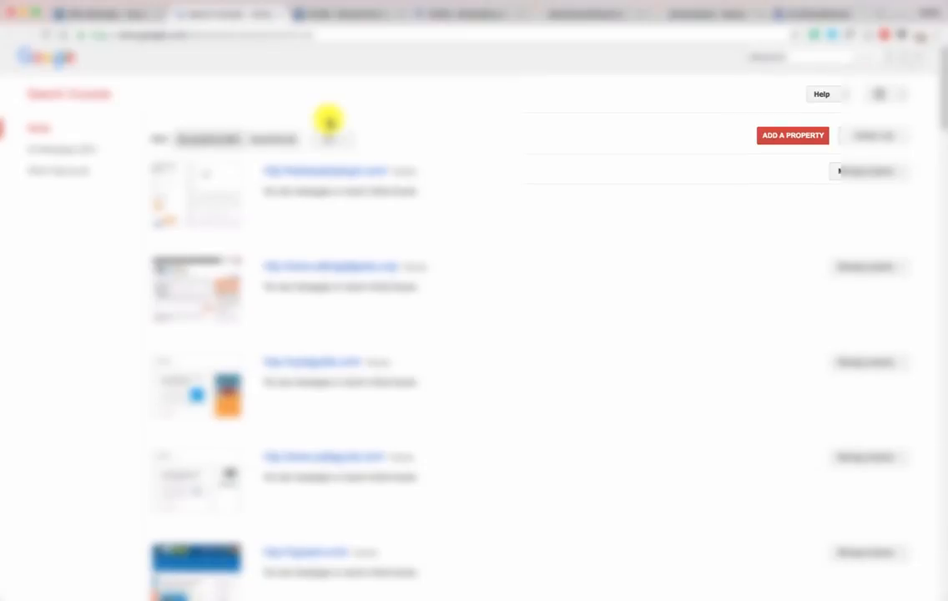
scroll(328, 120, up, 1)
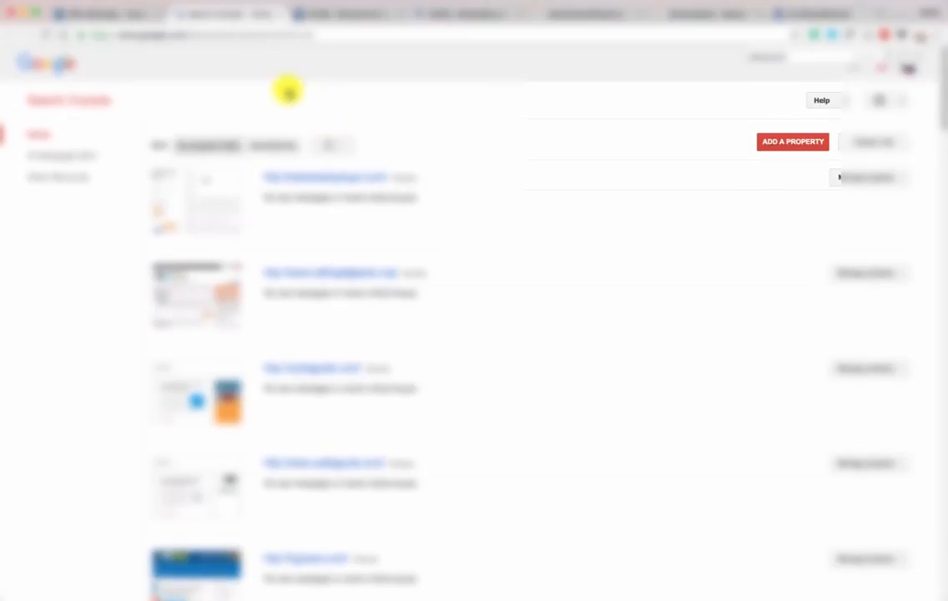
click(782, 144)
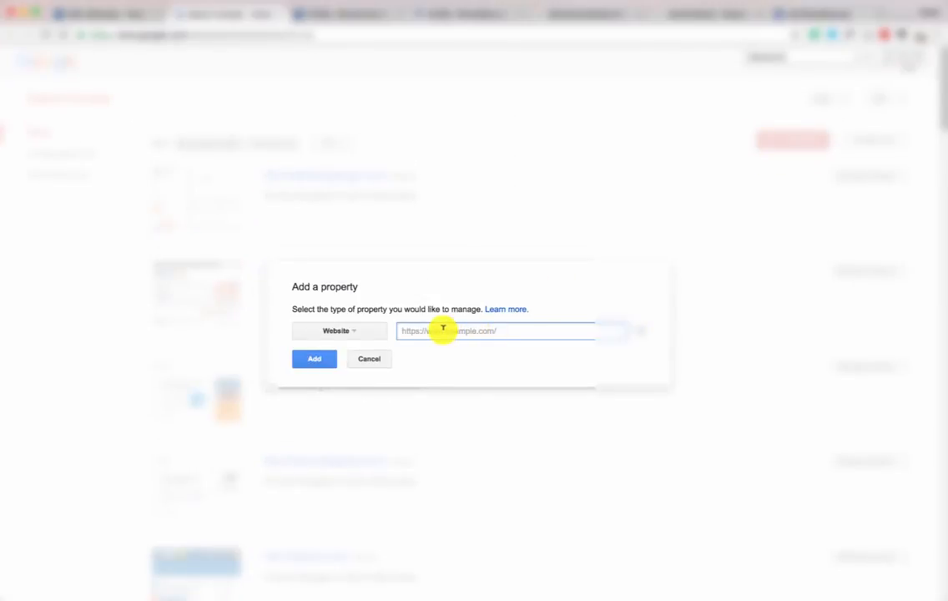
click(135, 12)
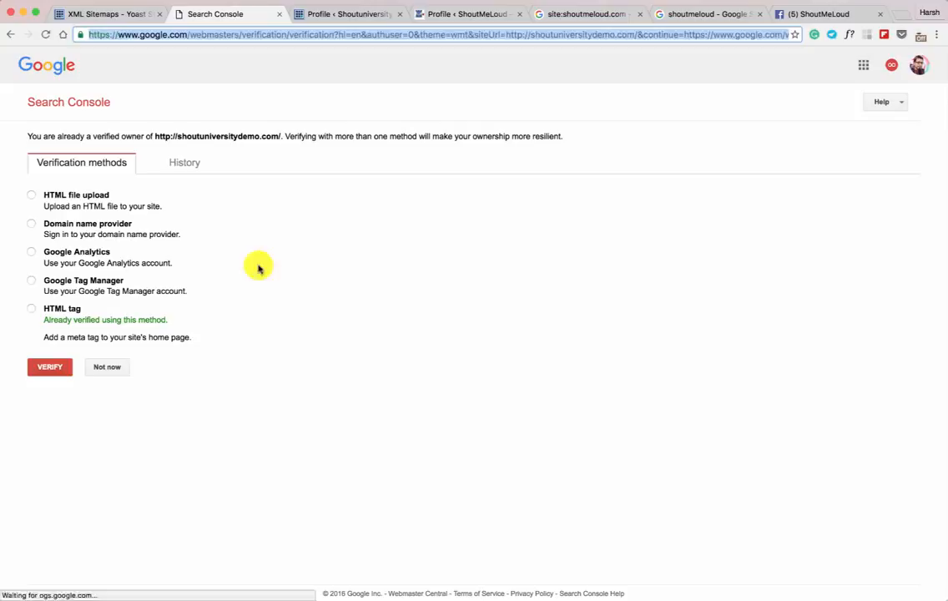
click(32, 309)
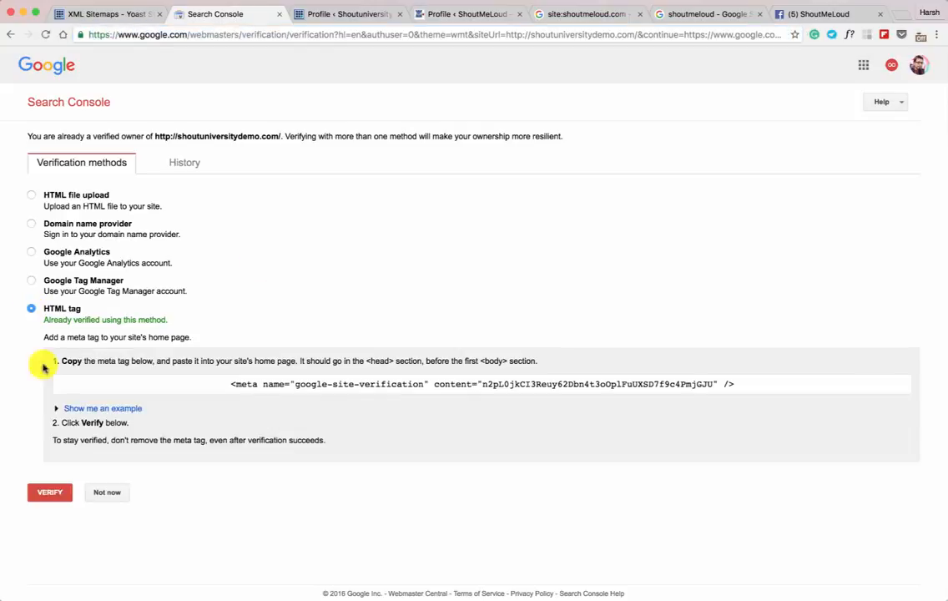
click(50, 490)
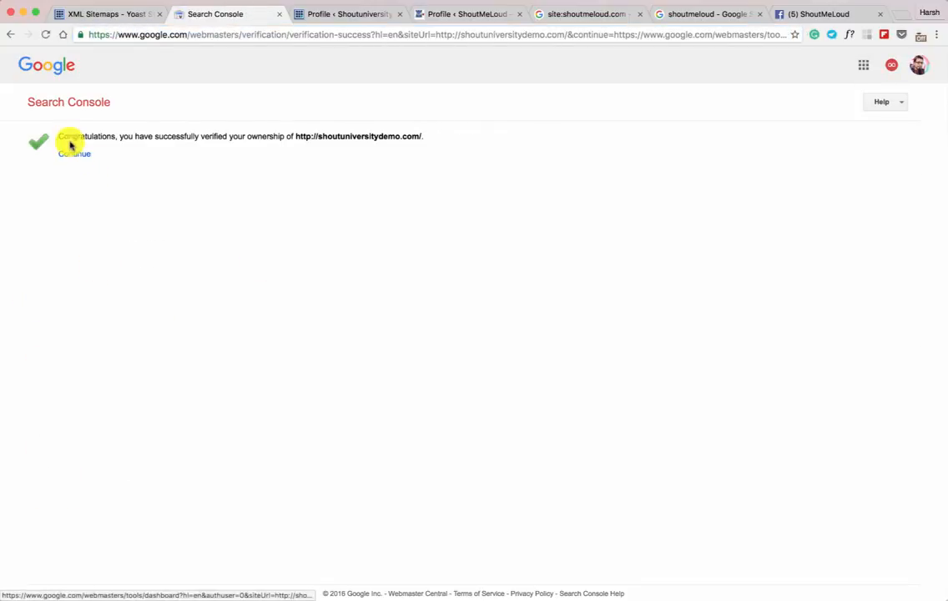
click(87, 155)
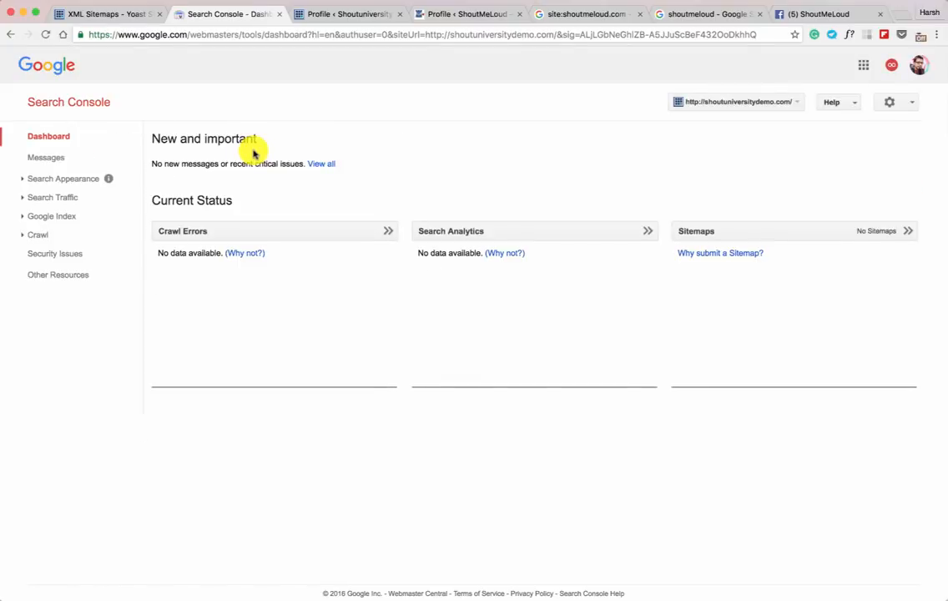
Open the form for adding a sitemap to the property and return to Yoast's XML Sitemaps settings in WordPress.
click(699, 230)
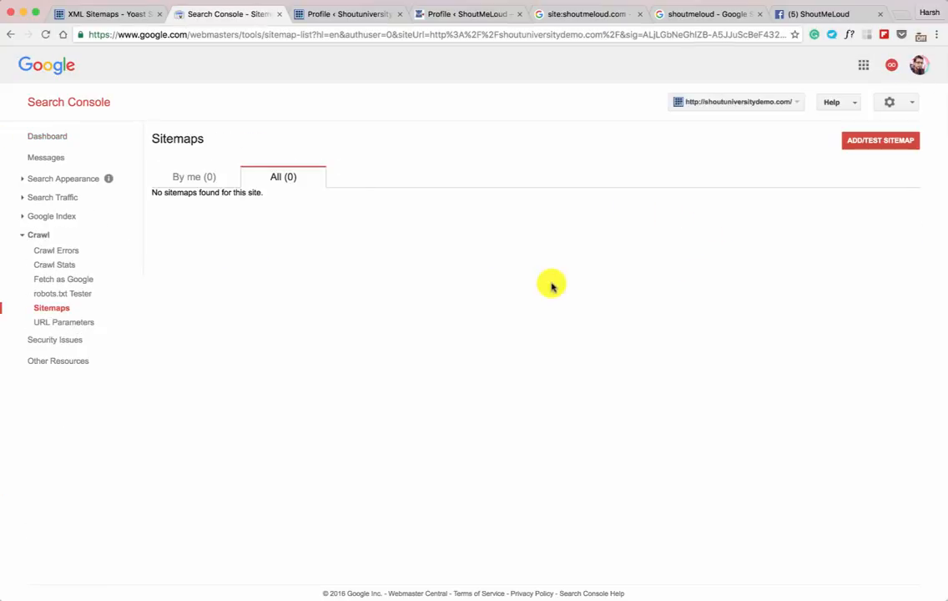
click(861, 140)
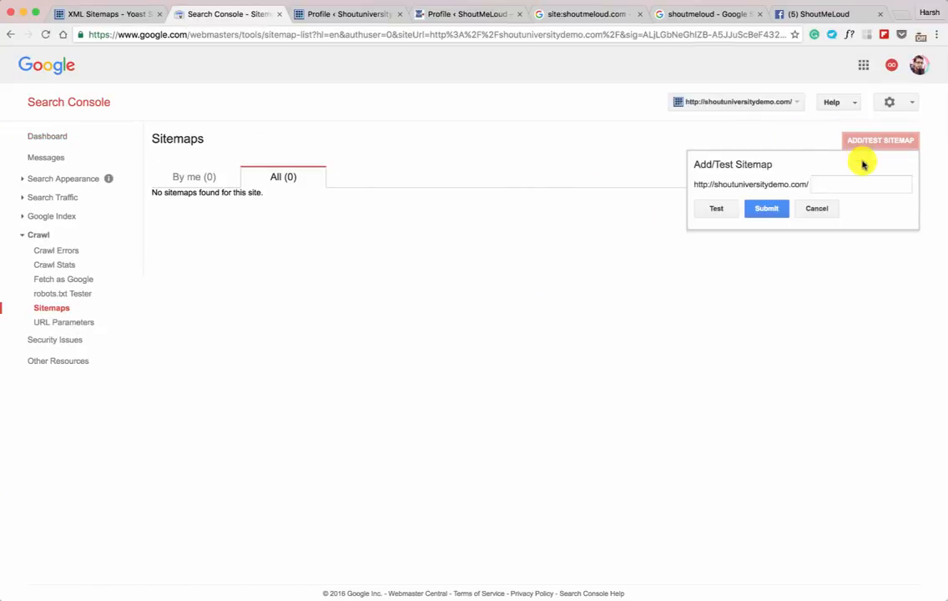
click(99, 20)
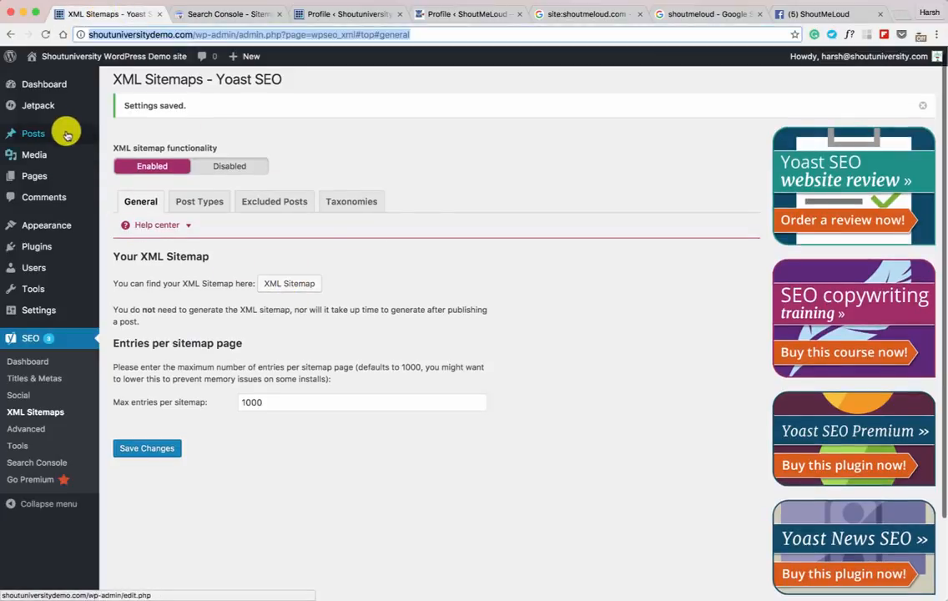
mouse_move(83, 135)
middle_click(125, 151)
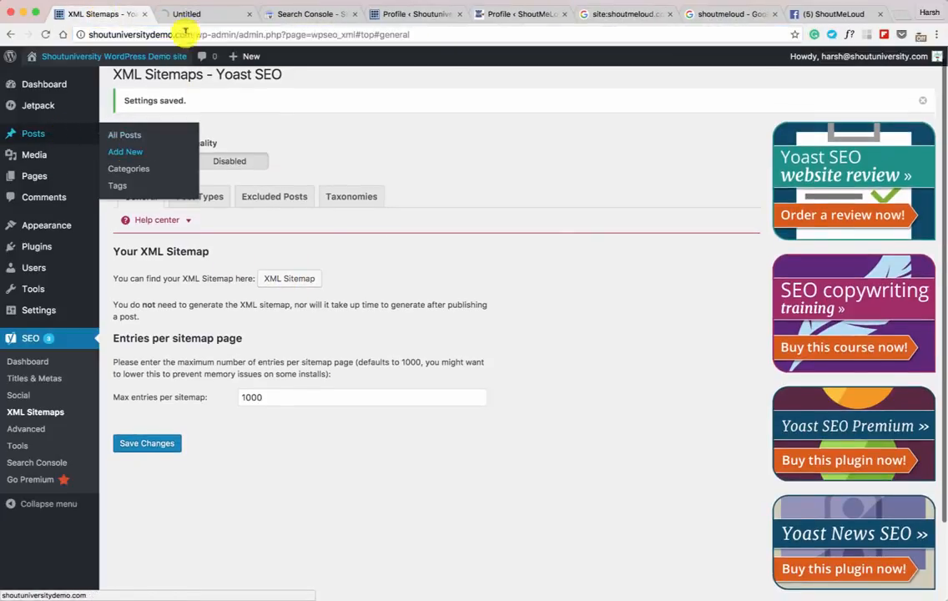
click(186, 15)
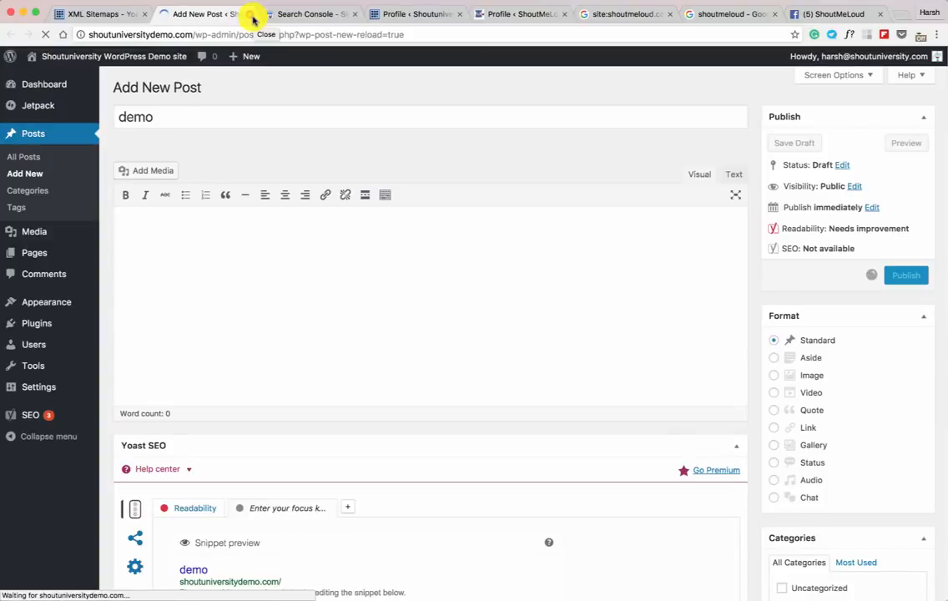
key(super+w)
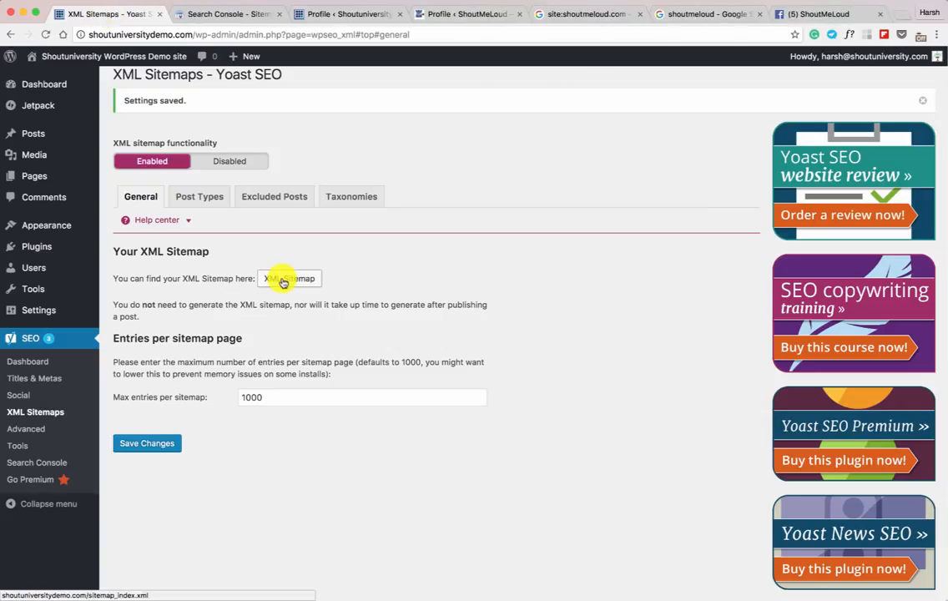
Open the site's XML sitemap separately and copy sitemap_index.xml from its address.
middle_click(283, 281)
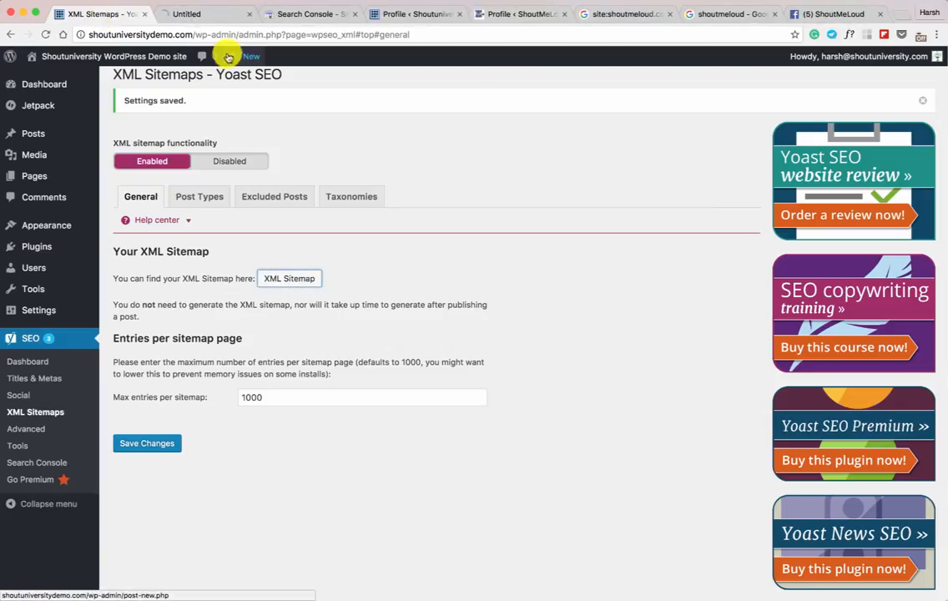
click(208, 14)
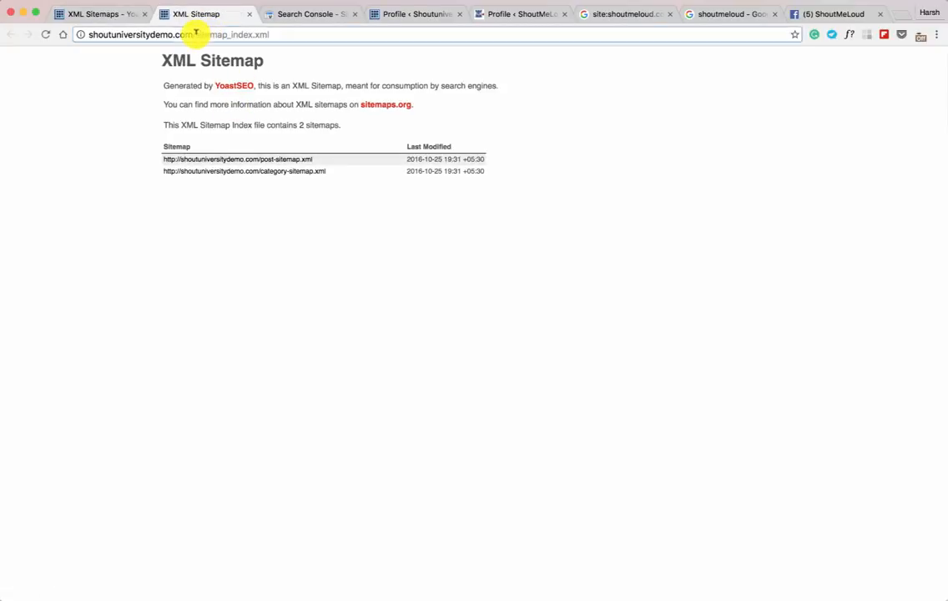
drag(196, 35, 285, 34)
key(super+c)
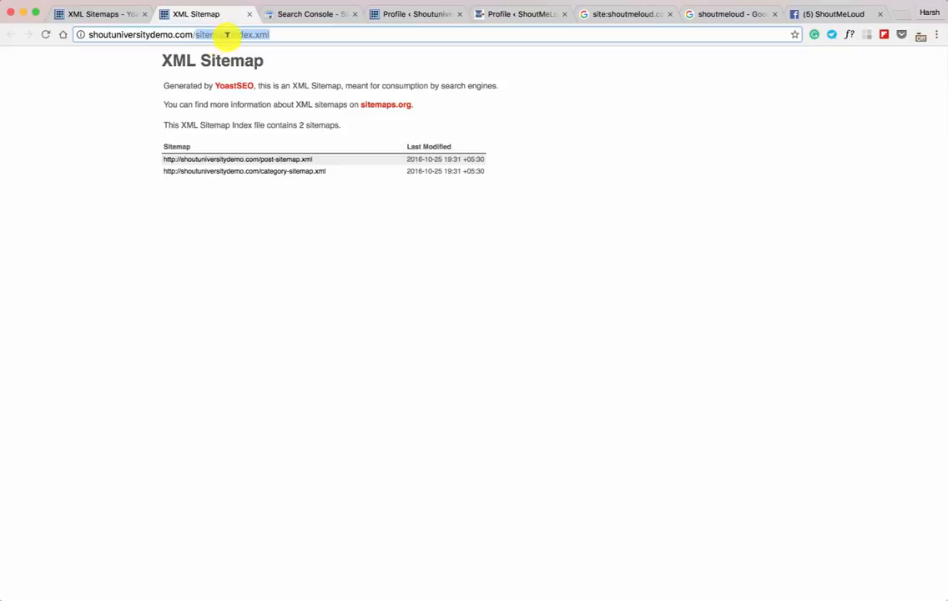
Submit sitemap_index.xml as the property's sitemap in Search Console, refresh the list and open the sitemap's details.
click(296, 14)
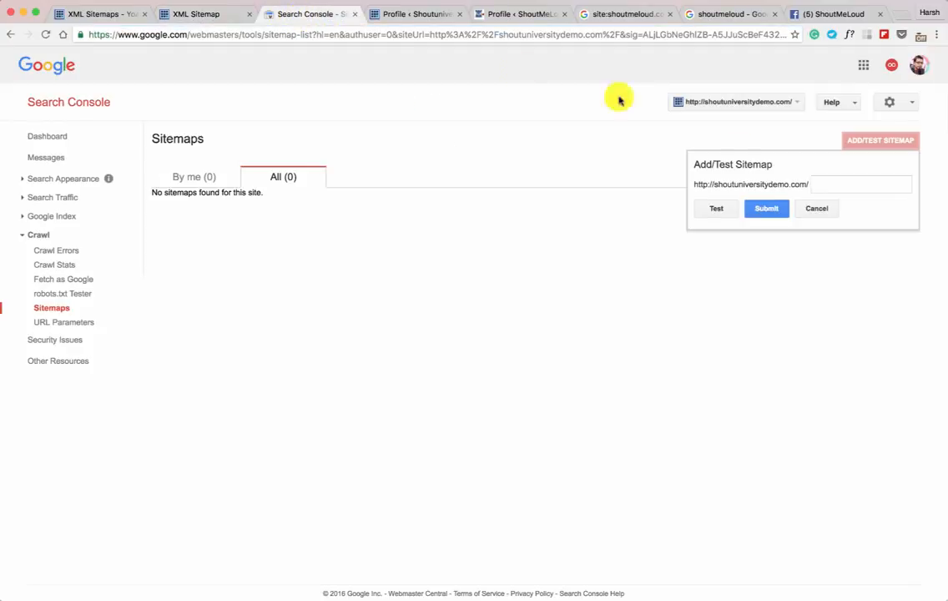
click(844, 185)
key(super+v)
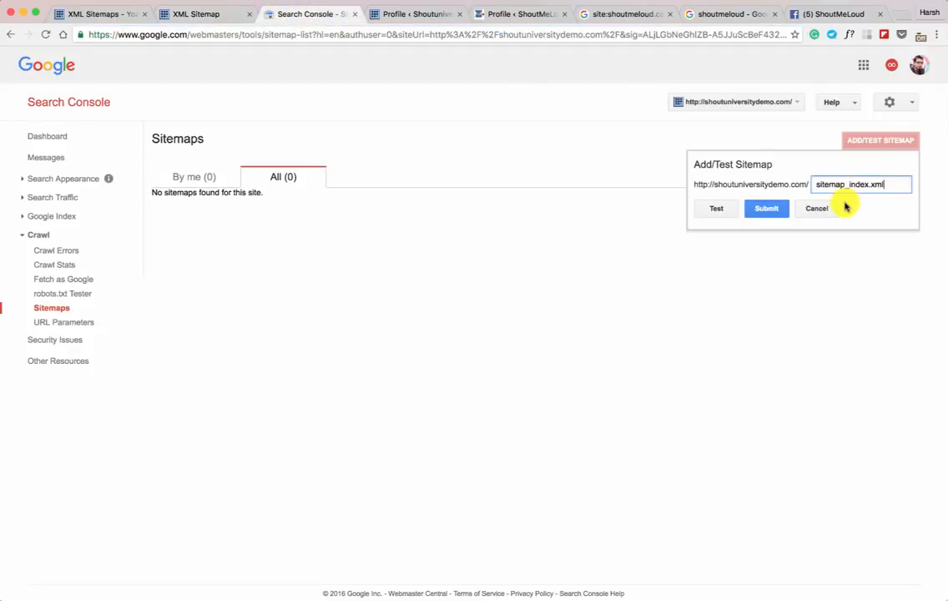
click(772, 209)
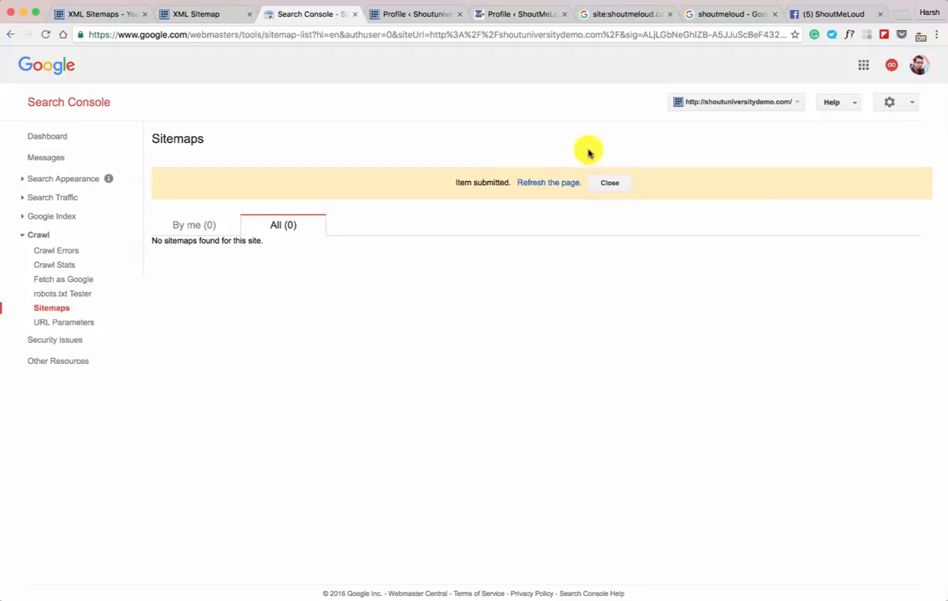
click(560, 182)
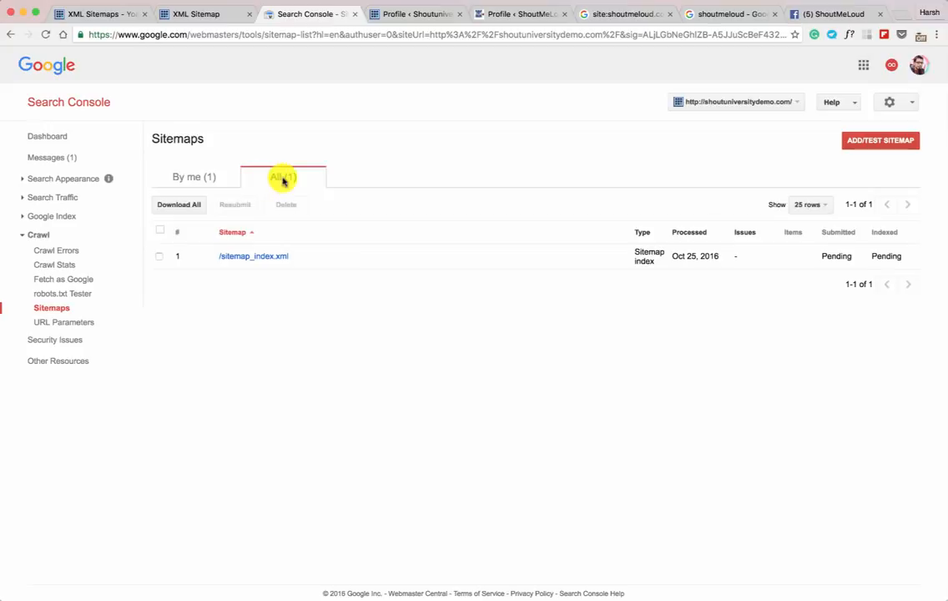
click(246, 257)
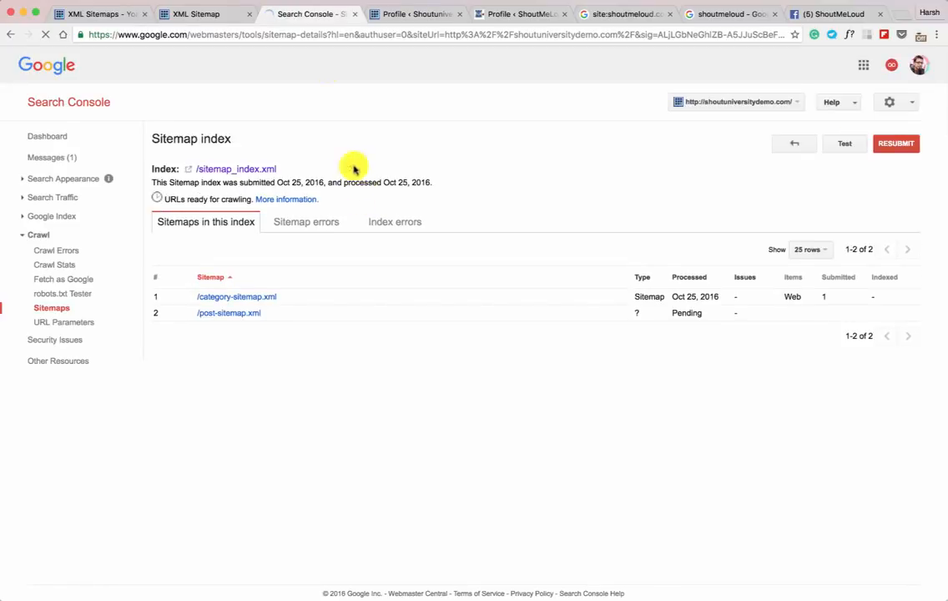
Return to the Yoast SEO settings in WordPress and open the Advanced settings.
click(207, 13)
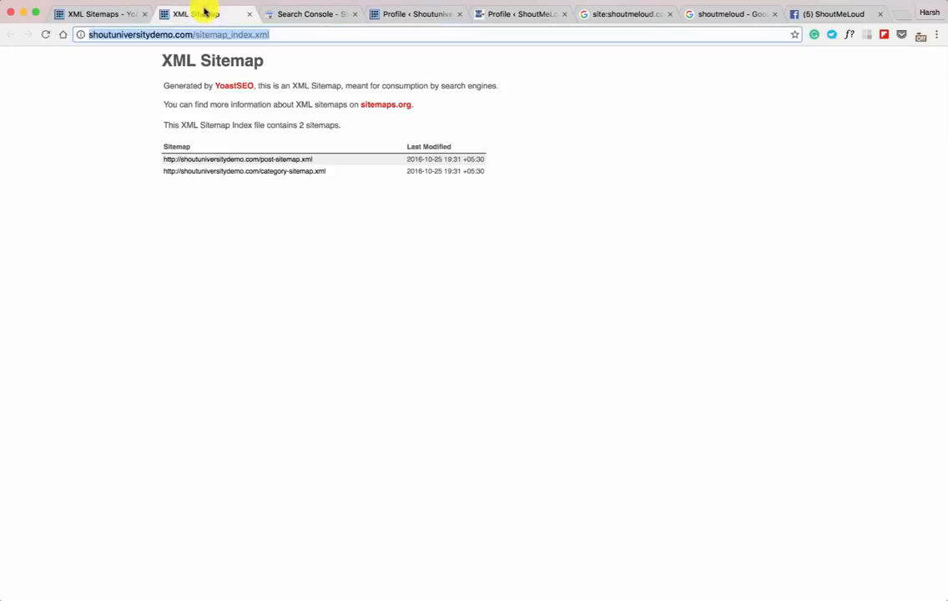
click(113, 15)
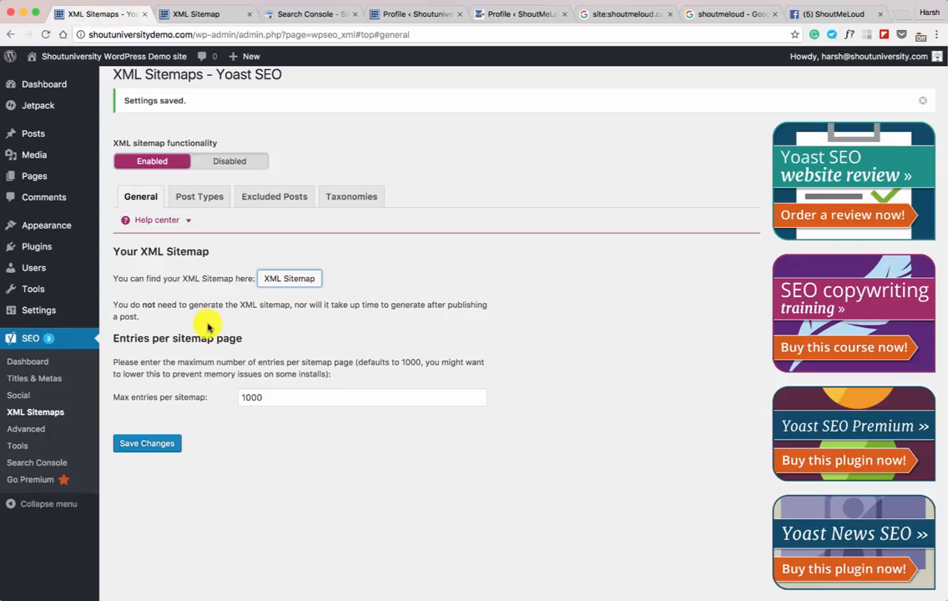
click(37, 430)
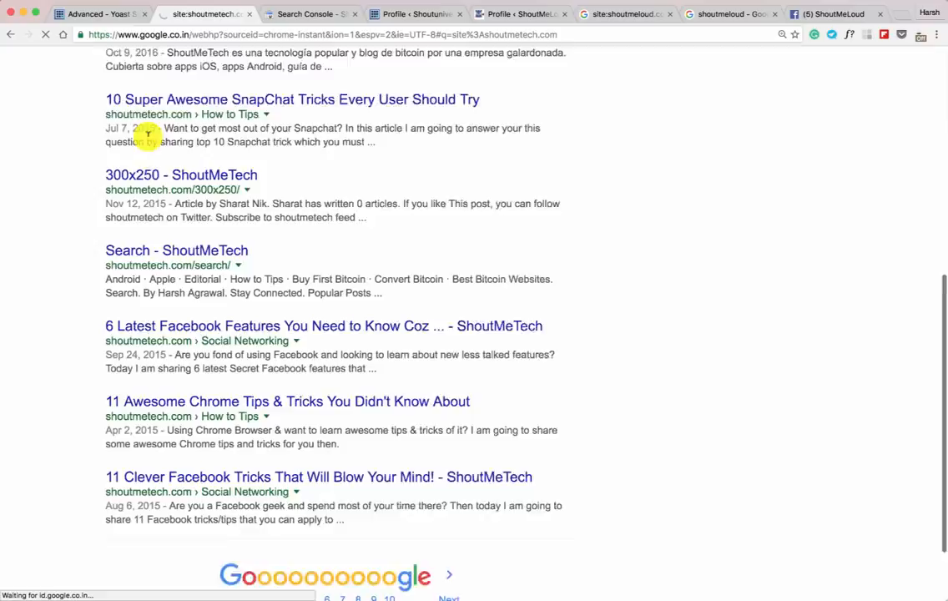
Compare how category breadcrumbs and plain URLs appear in the Google results for site:shoutmetech.com and site:shoutmeloud.com.
scroll(131, 150, down, 3)
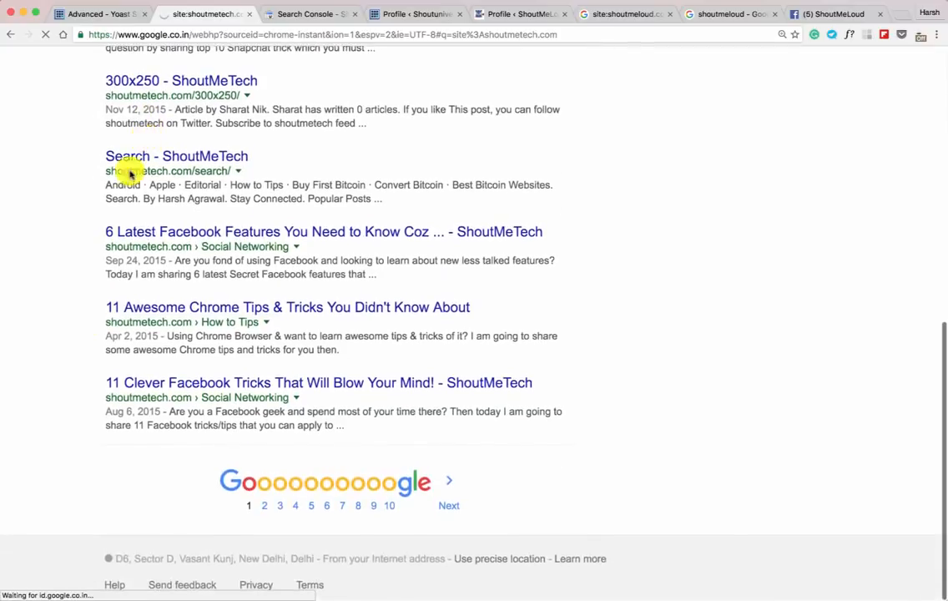
drag(200, 322, 172, 322)
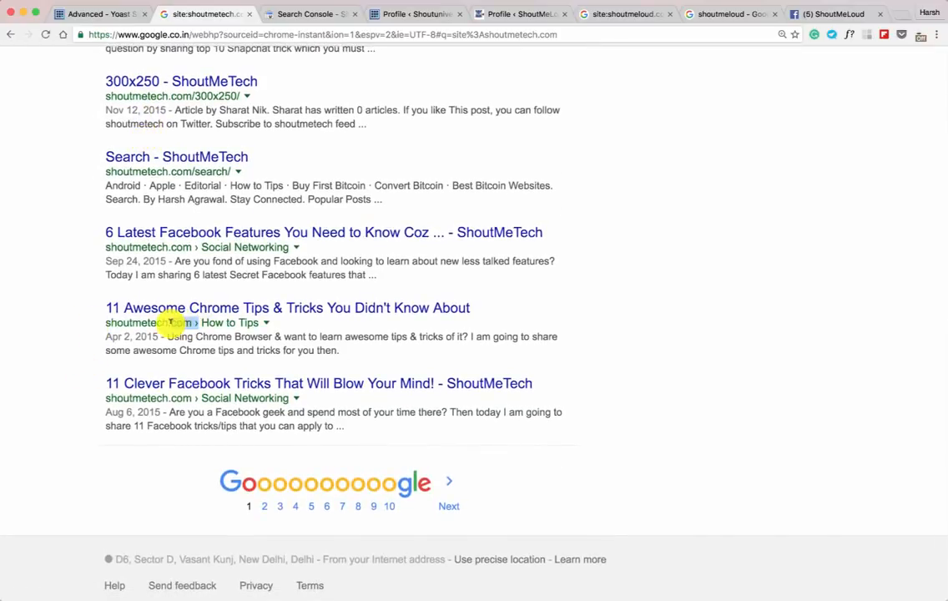
drag(103, 321, 250, 323)
click(204, 321)
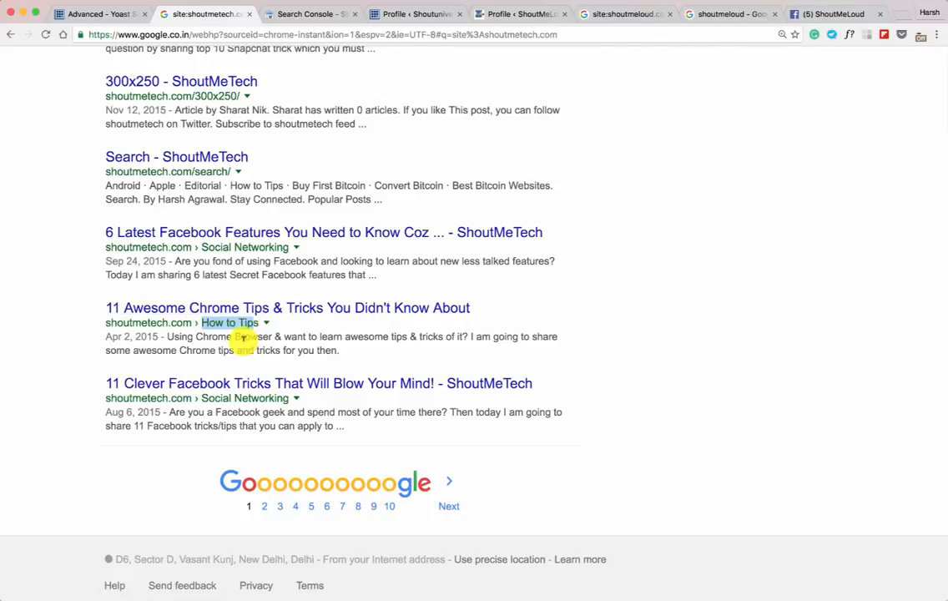
click(650, 16)
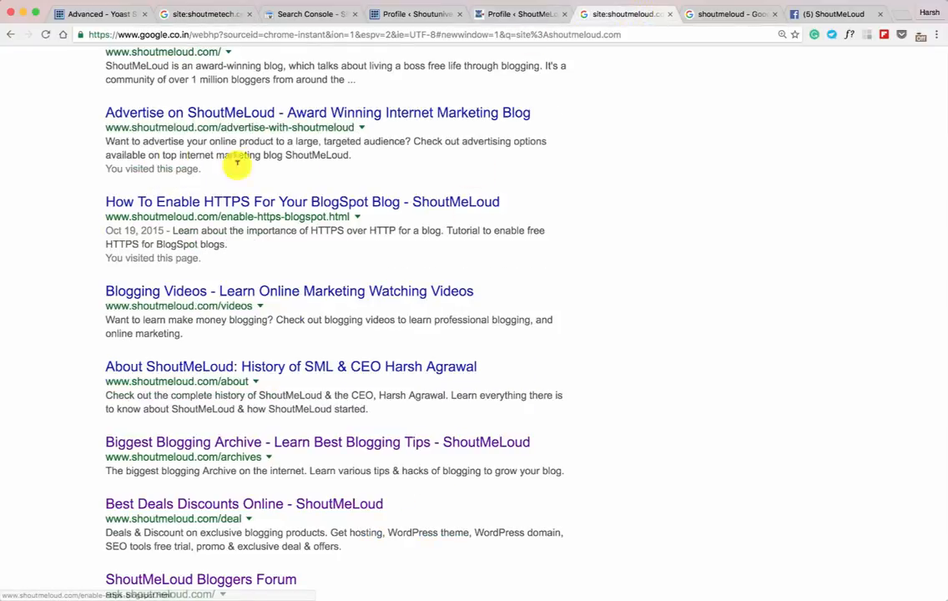
drag(101, 125, 348, 121)
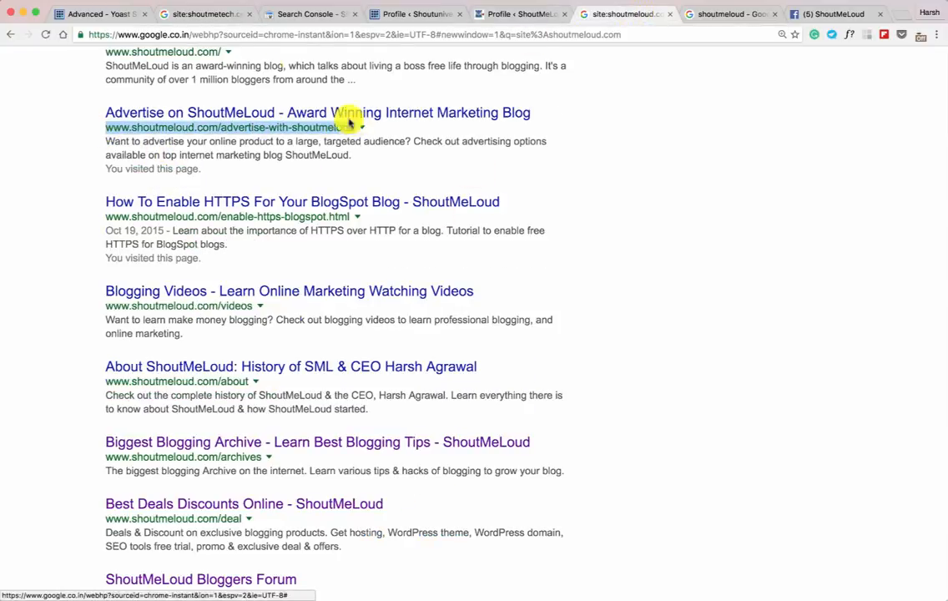
Enable Yoast breadcrumbs, set the taxonomy shown for posts to Category and save the changes.
click(115, 16)
click(167, 215)
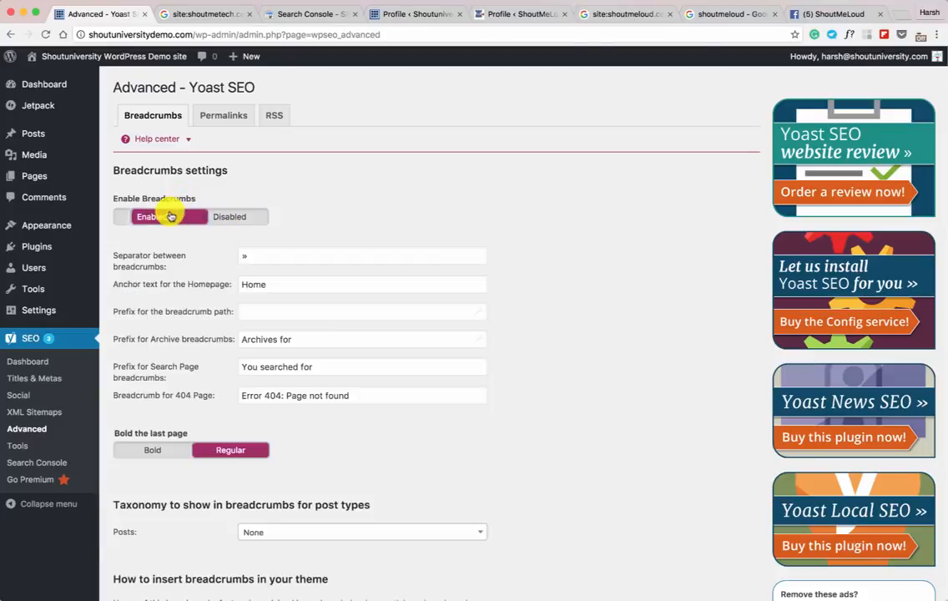
scroll(262, 263, down, 3)
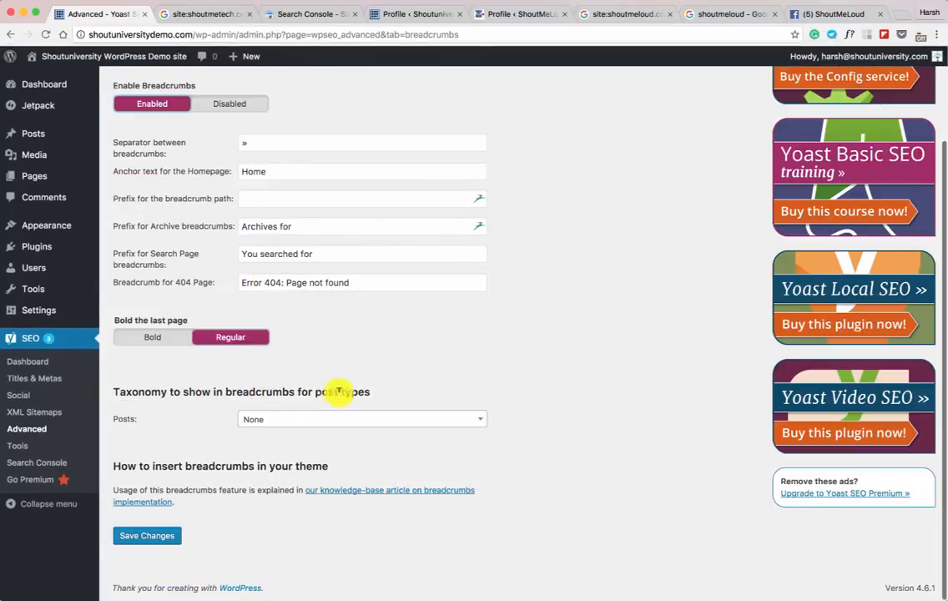
click(364, 417)
click(338, 478)
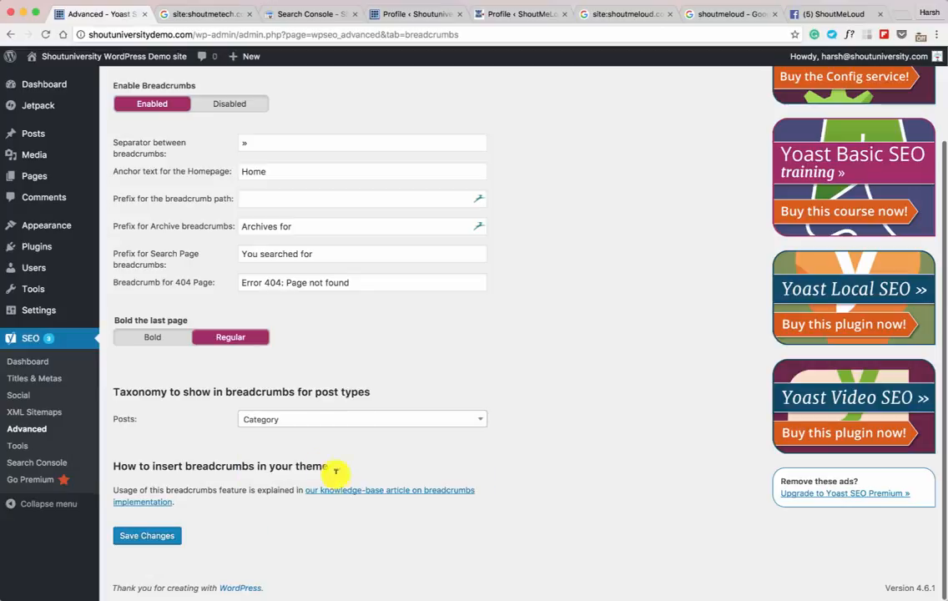
click(138, 545)
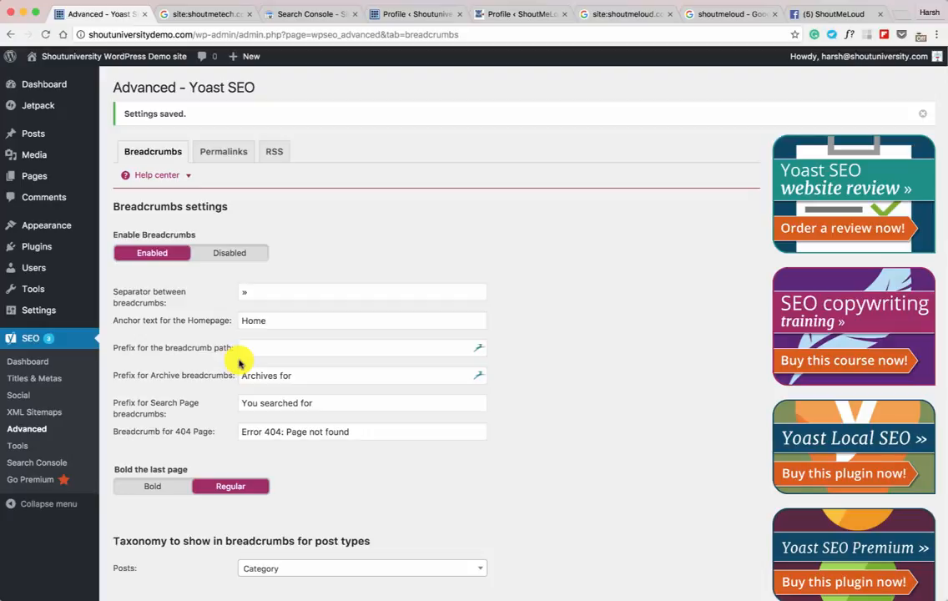
In the permalink settings, redirect attachment URLs to the parent post, remove the ?replytocom variables and save the changes.
click(205, 153)
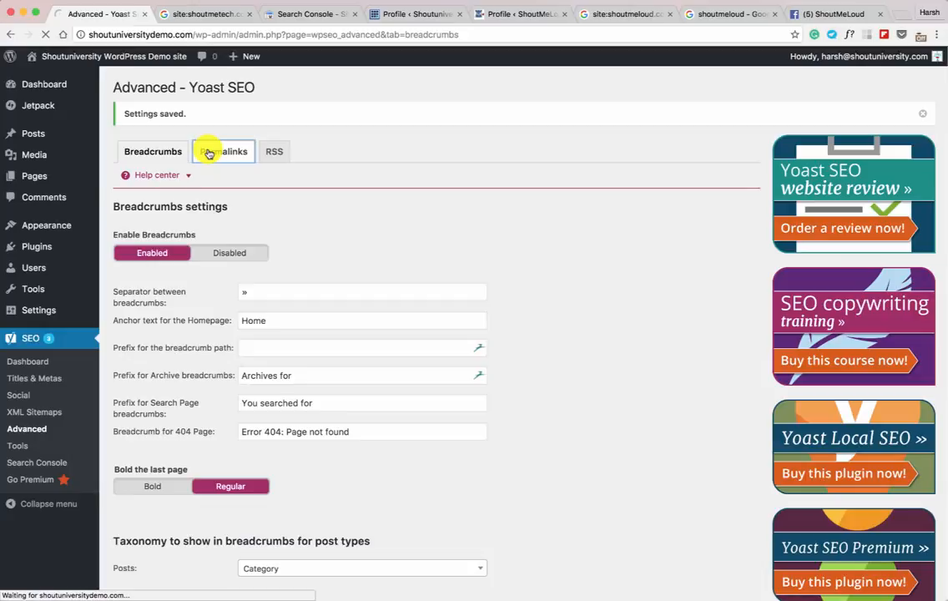
scroll(275, 216, down, 2)
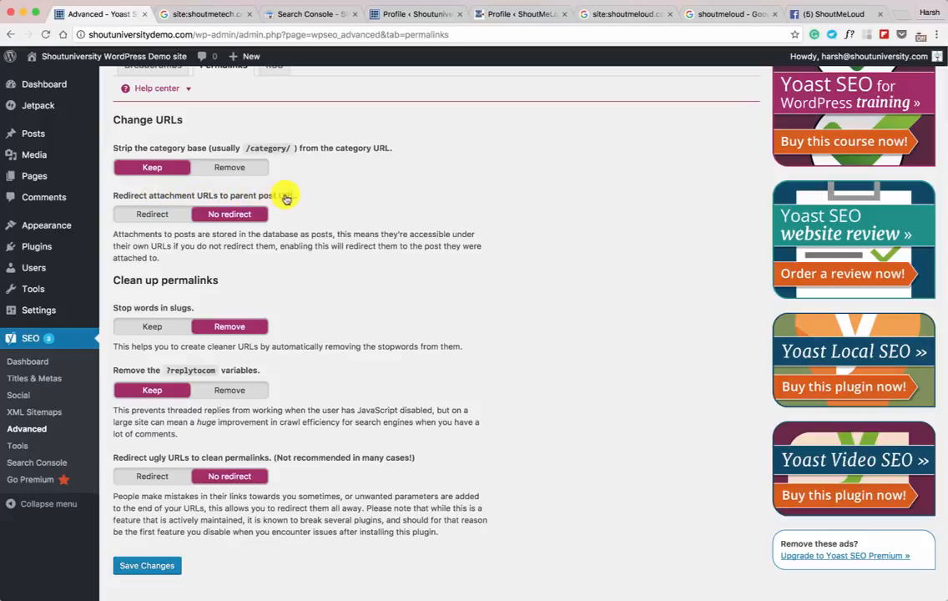
click(156, 213)
scroll(201, 268, down, 1)
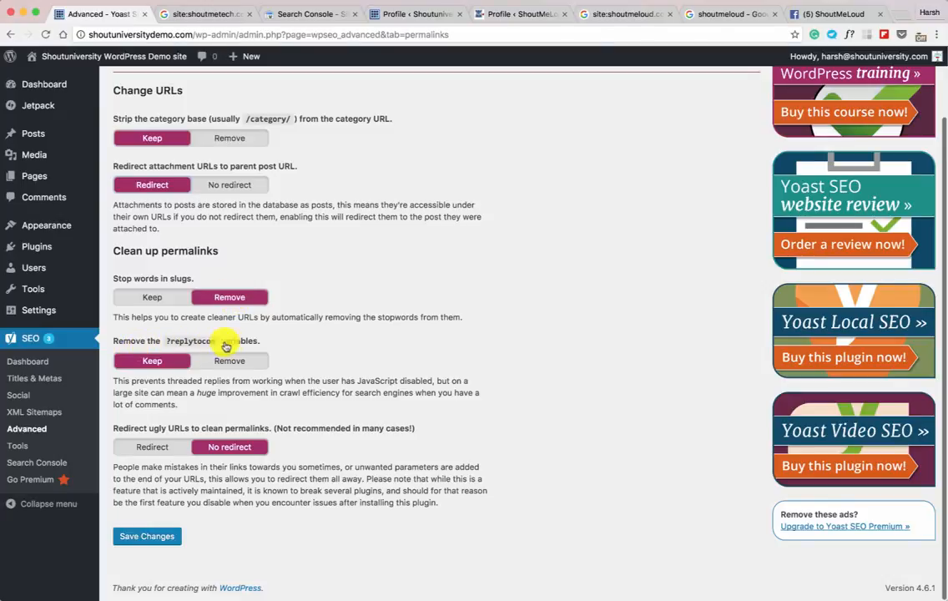
click(231, 364)
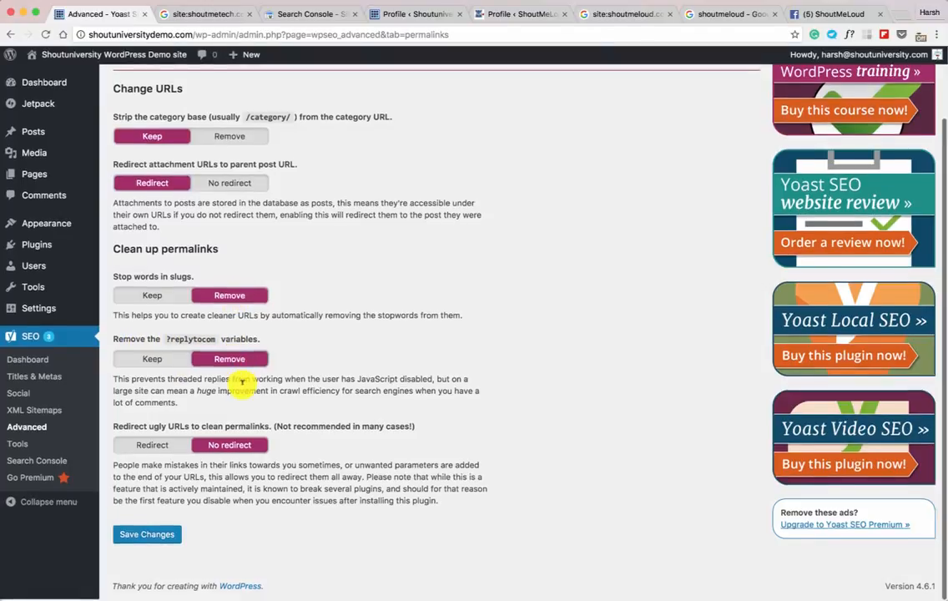
click(144, 536)
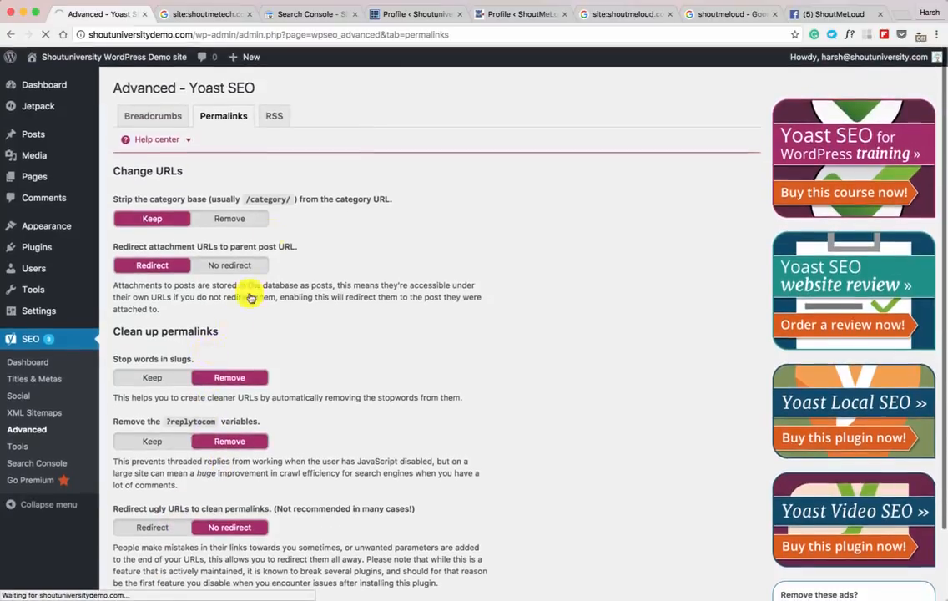
Open the RSS feed settings and review the content fields placed before and after each post, including the post and blog link variables.
click(276, 153)
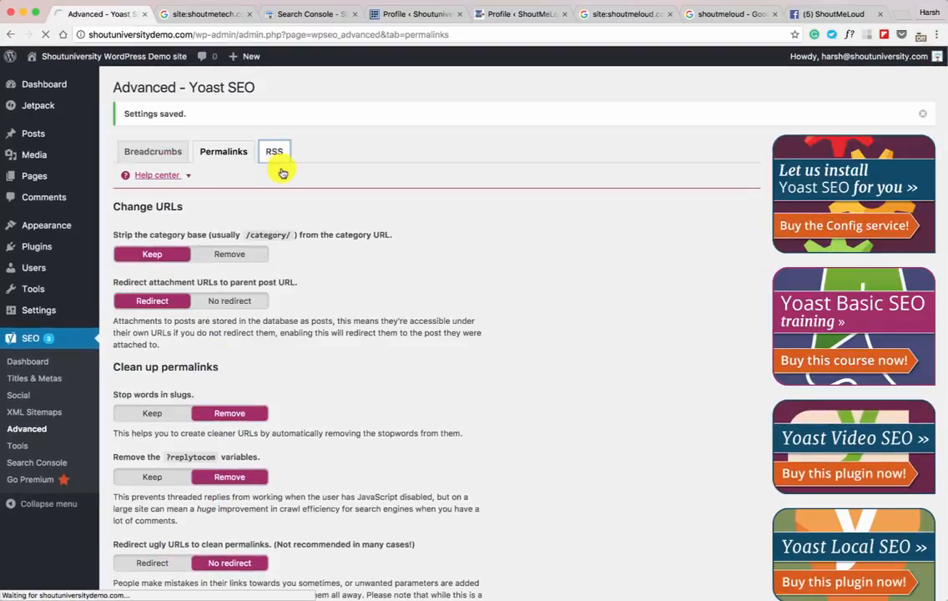
click(303, 278)
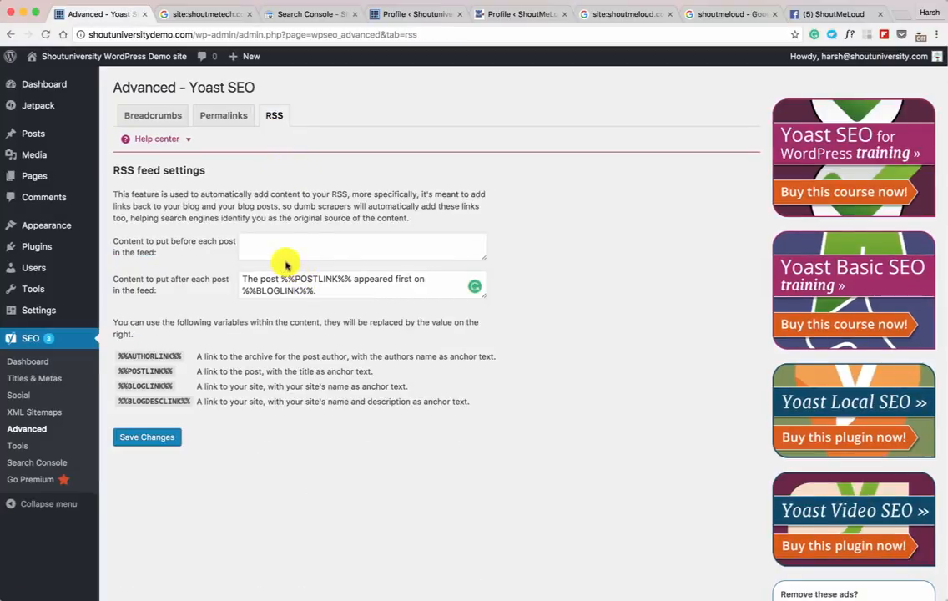
click(287, 246)
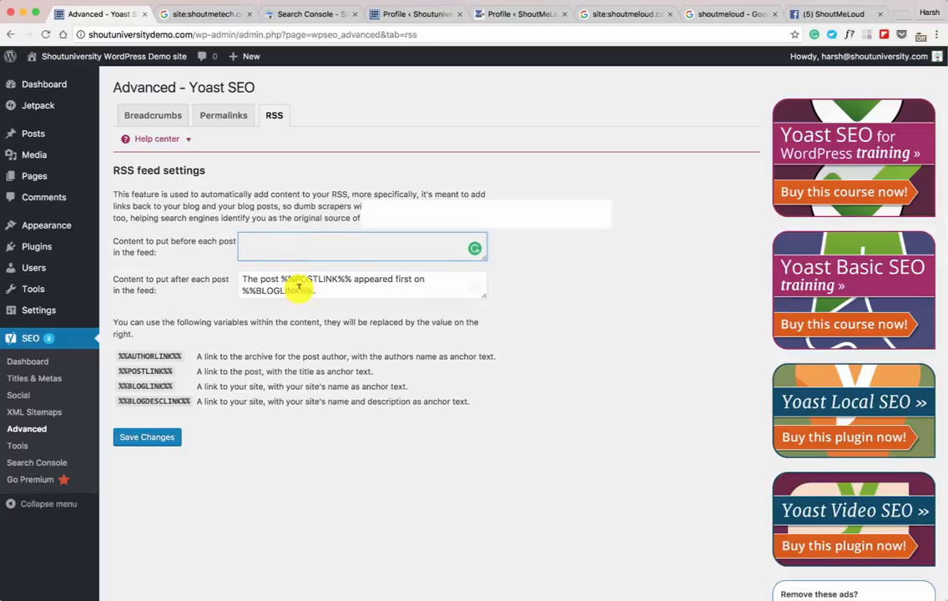
drag(333, 292, 243, 277)
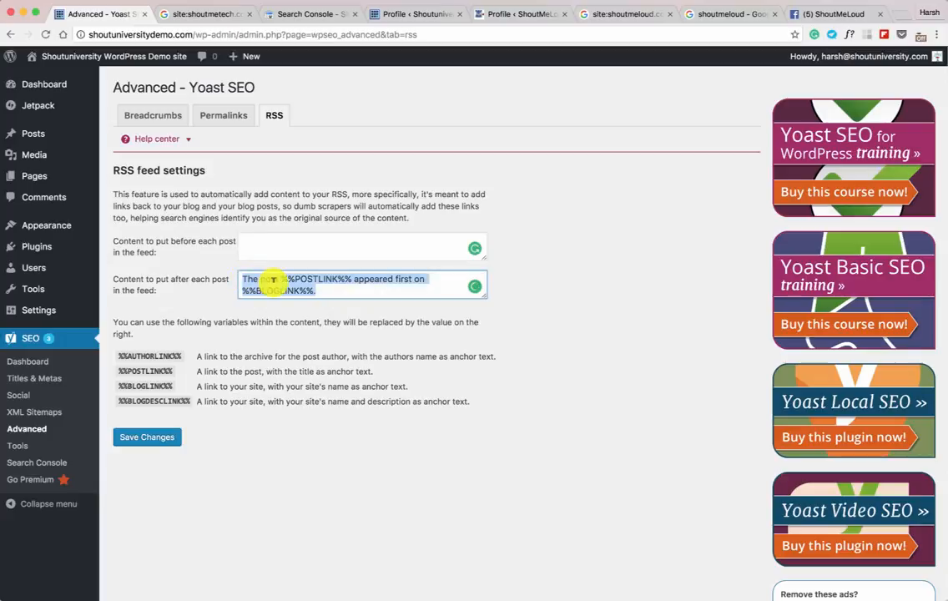
click(277, 281)
drag(287, 277, 237, 295)
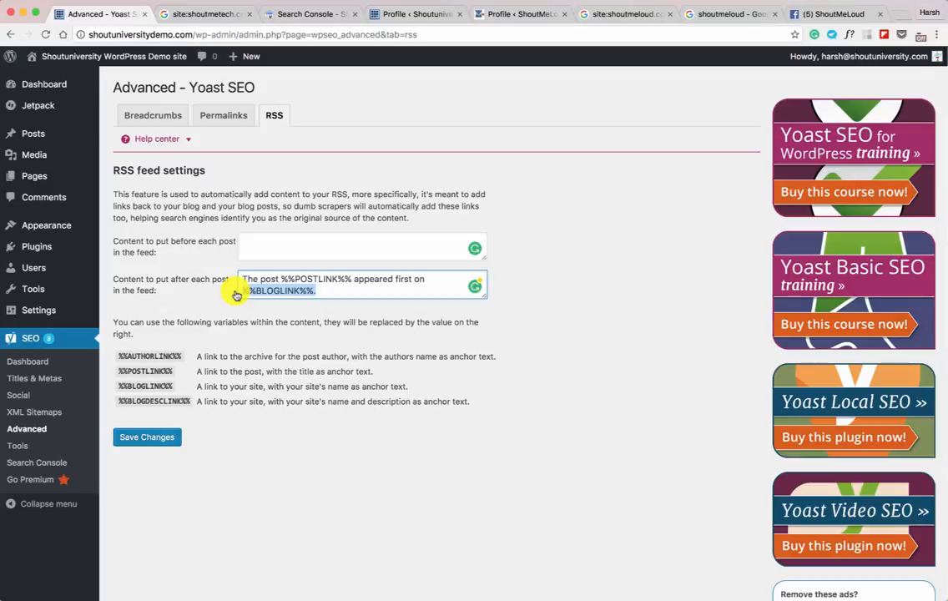
Open the Yoast SEO file editor in a separate tab, create a robots.txt file and save it.
click(19, 453)
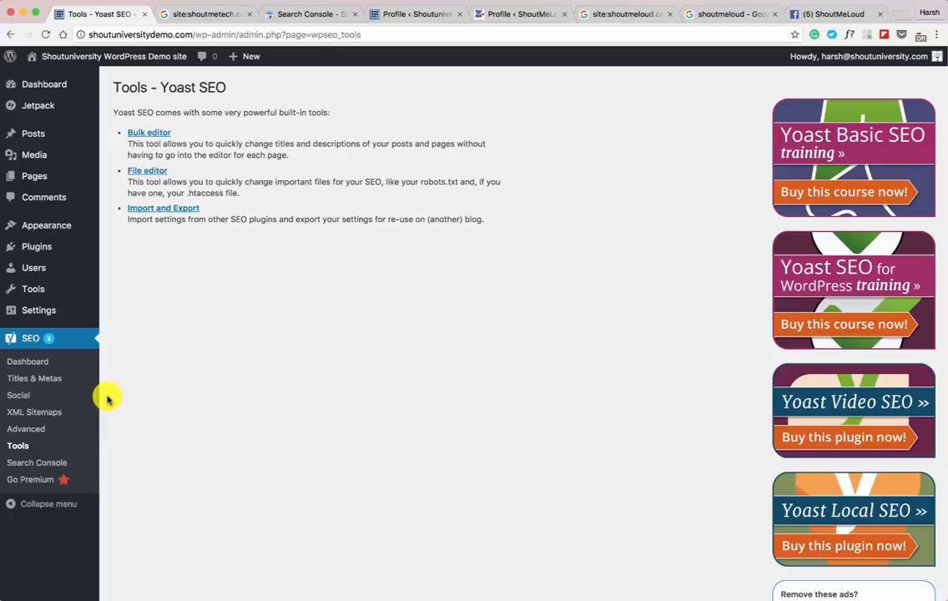
super+click(152, 172)
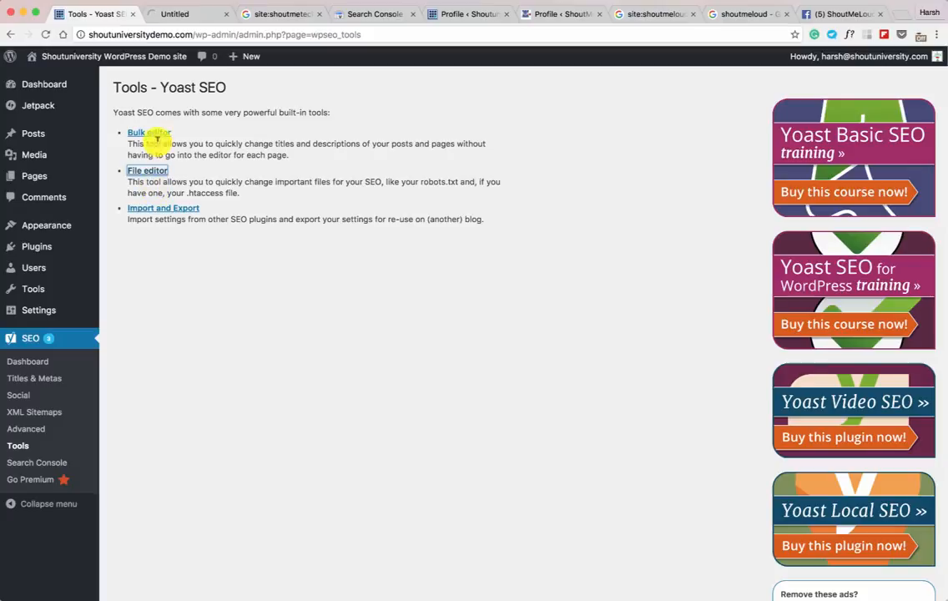
click(190, 17)
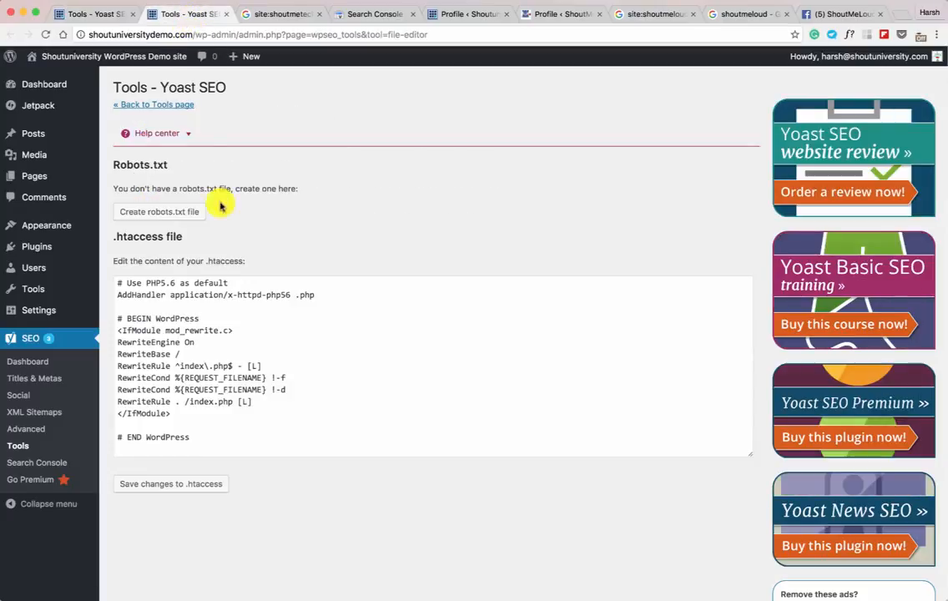
scroll(175, 175, down, 2)
click(175, 147)
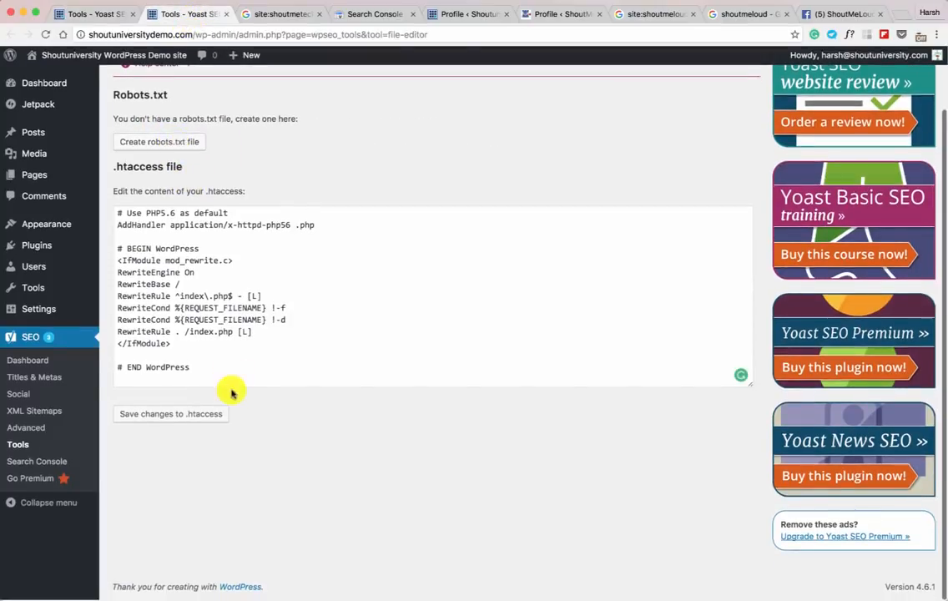
drag(228, 392, 109, 211)
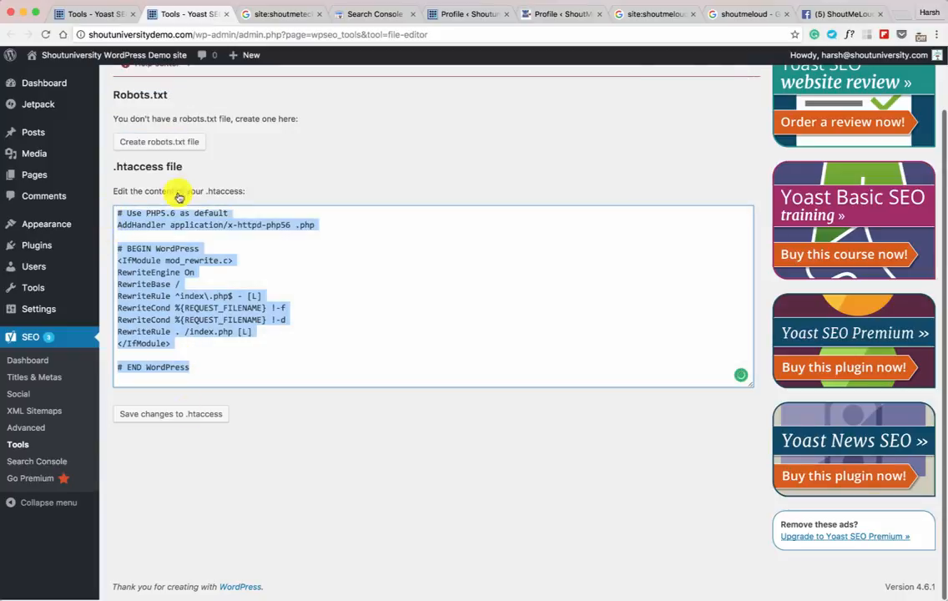
click(159, 143)
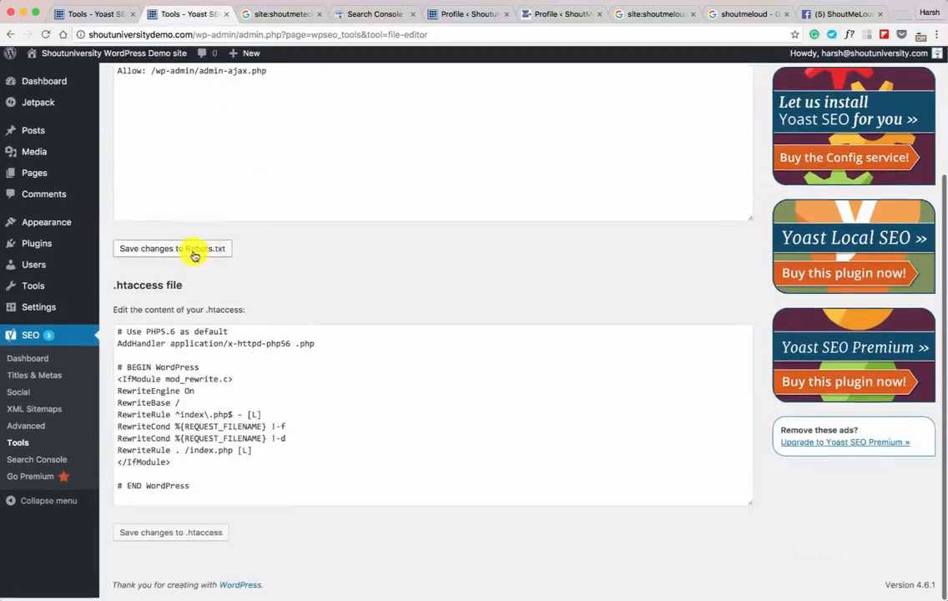
click(201, 250)
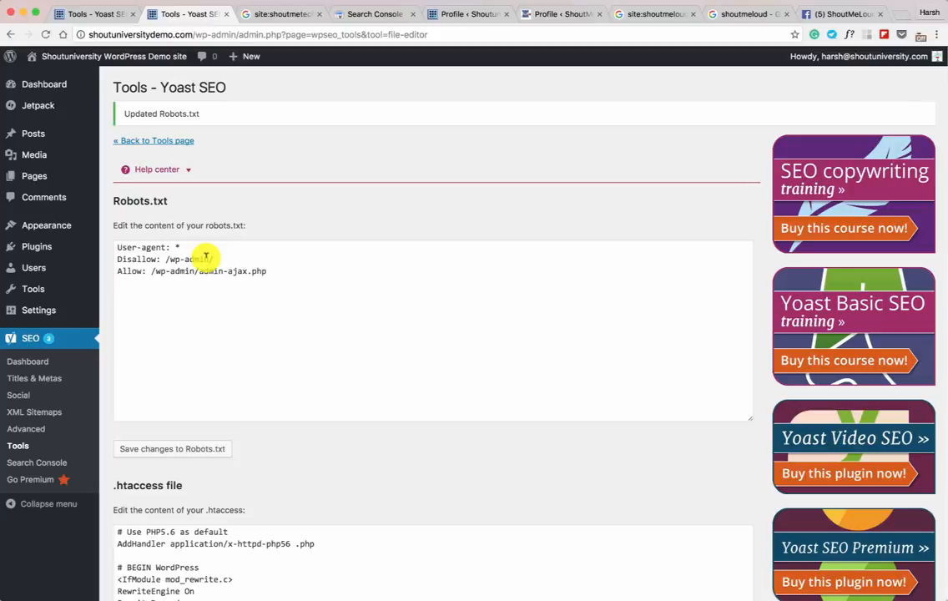
Open the bulk editor from the Yoast tools in a separate tab, review its title and description lists, and close it.
click(173, 140)
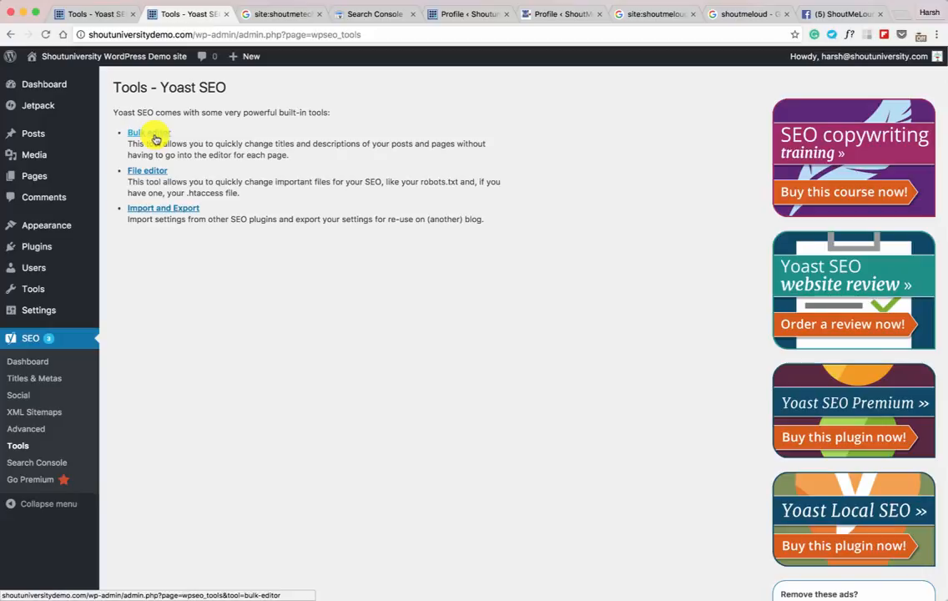
super+click(155, 139)
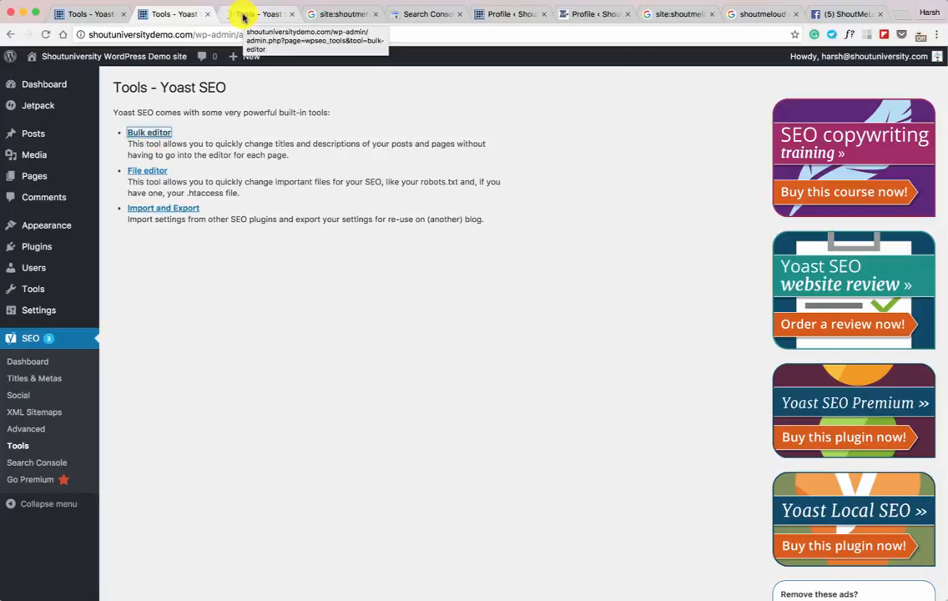
click(244, 15)
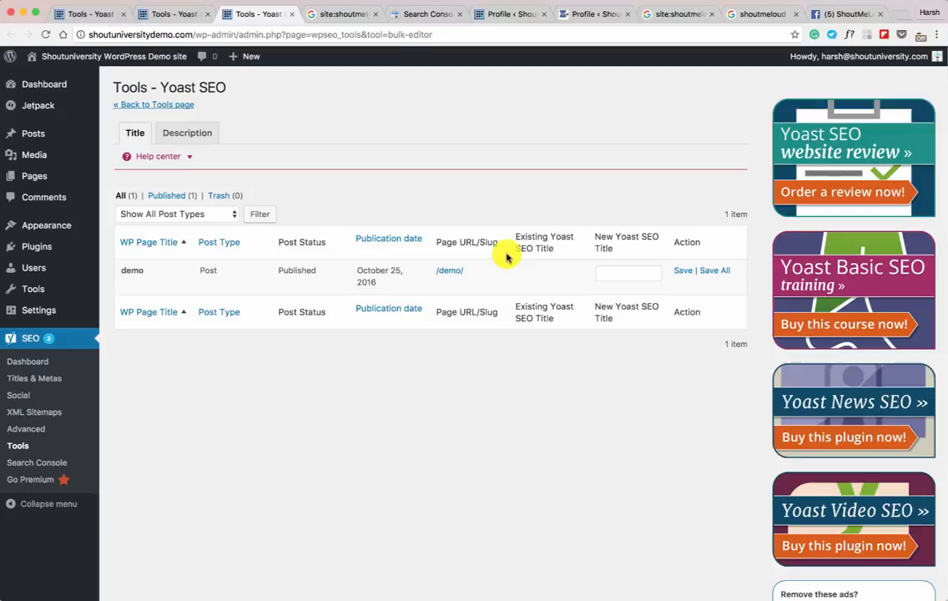
click(176, 137)
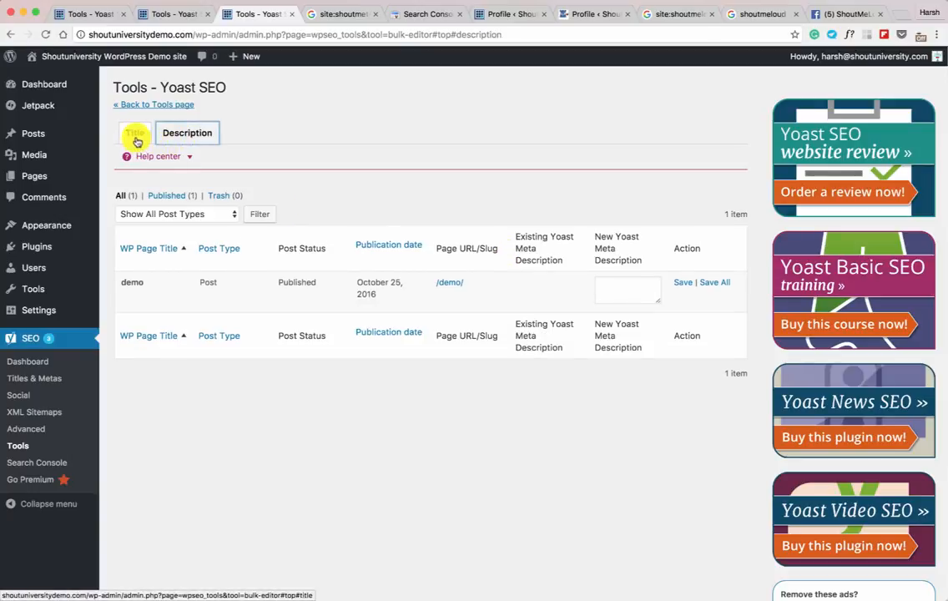
click(291, 14)
scroll(46, 458, down, 1)
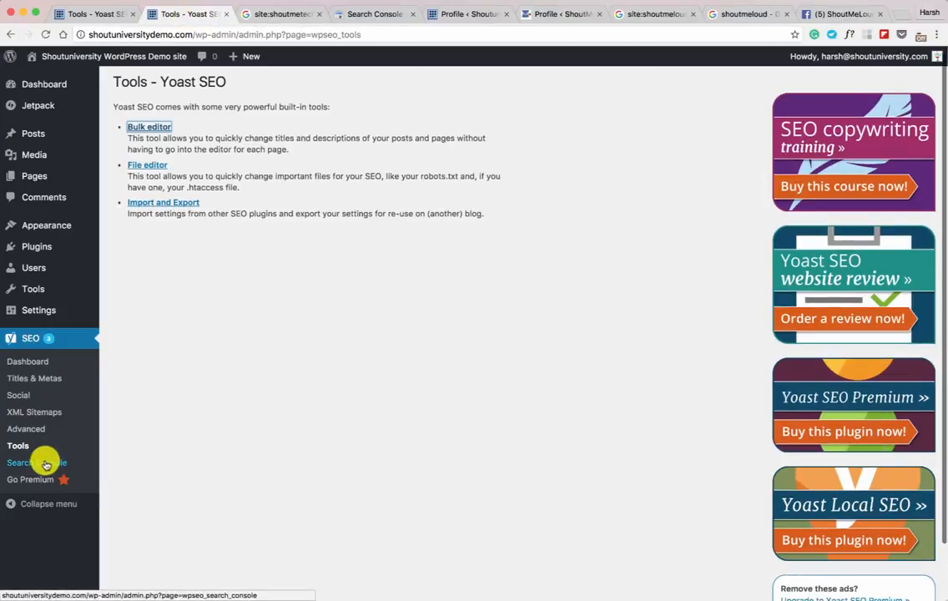
Request a Google authorization code from Yoast's Search Console settings and allow Yoast SEO to manage the Search Console data.
click(47, 464)
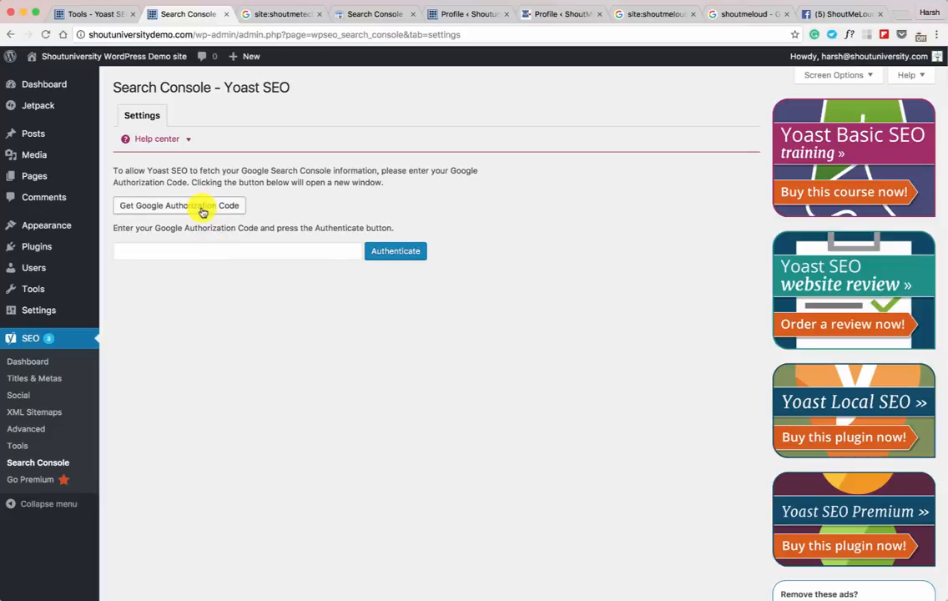
click(202, 212)
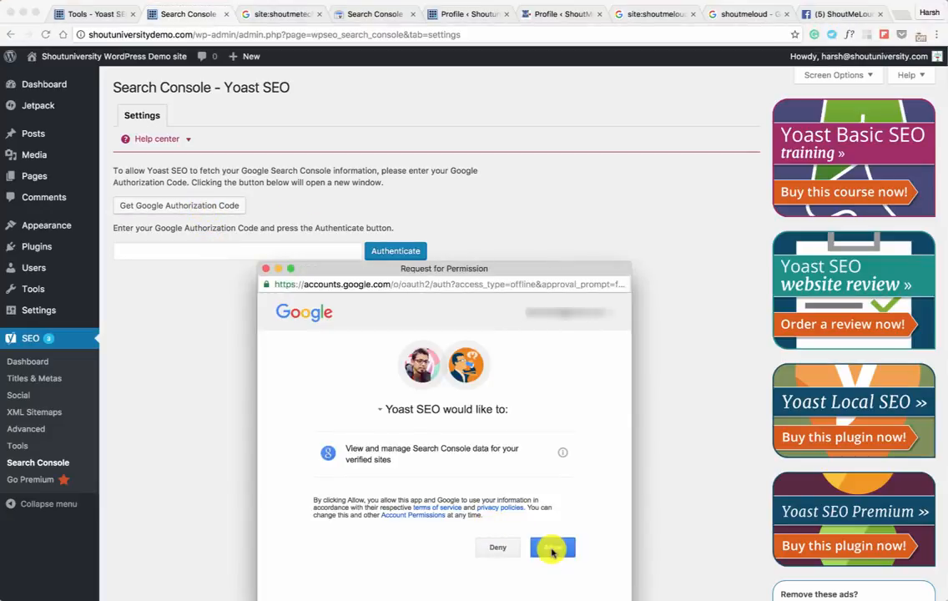
click(552, 548)
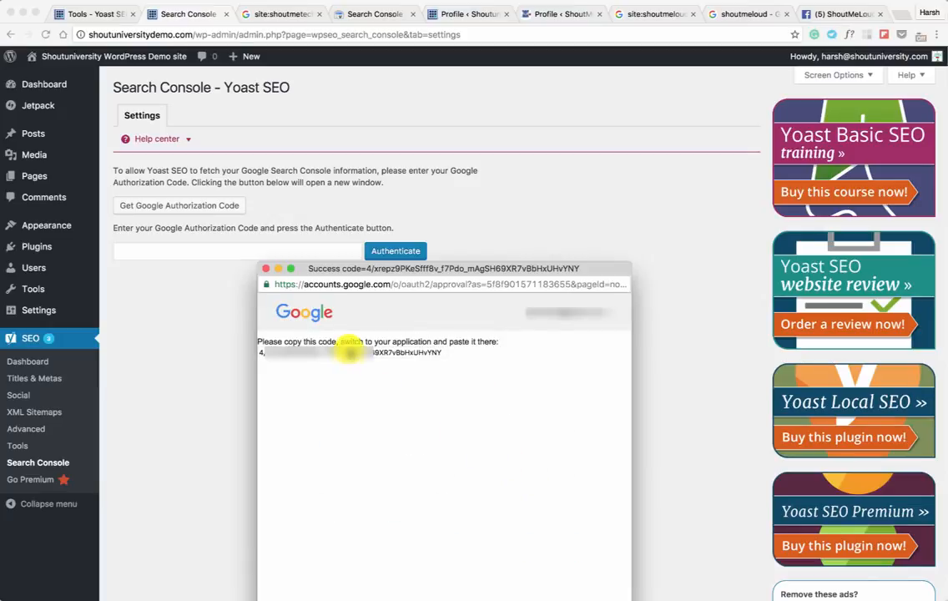
Copy the Google authorization code from the popup, close it, paste the code into the authorization code field and authenticate.
click(362, 353)
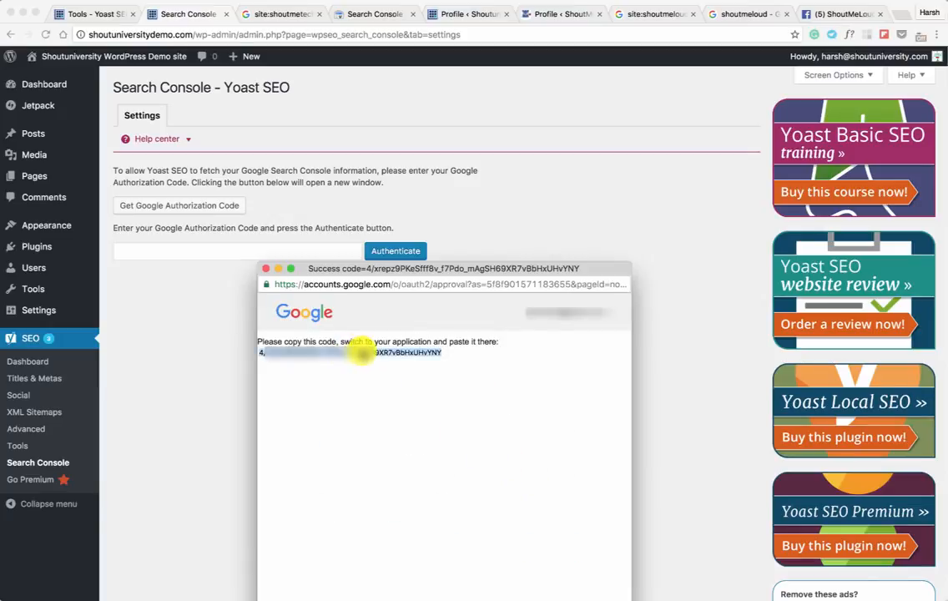
key(super+c)
click(266, 268)
click(261, 251)
key(super+v)
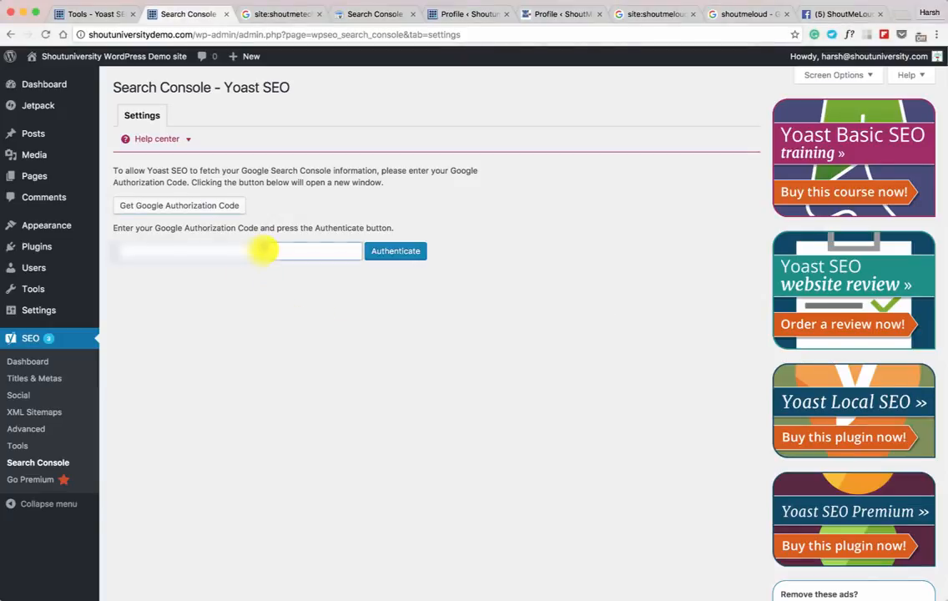
click(394, 251)
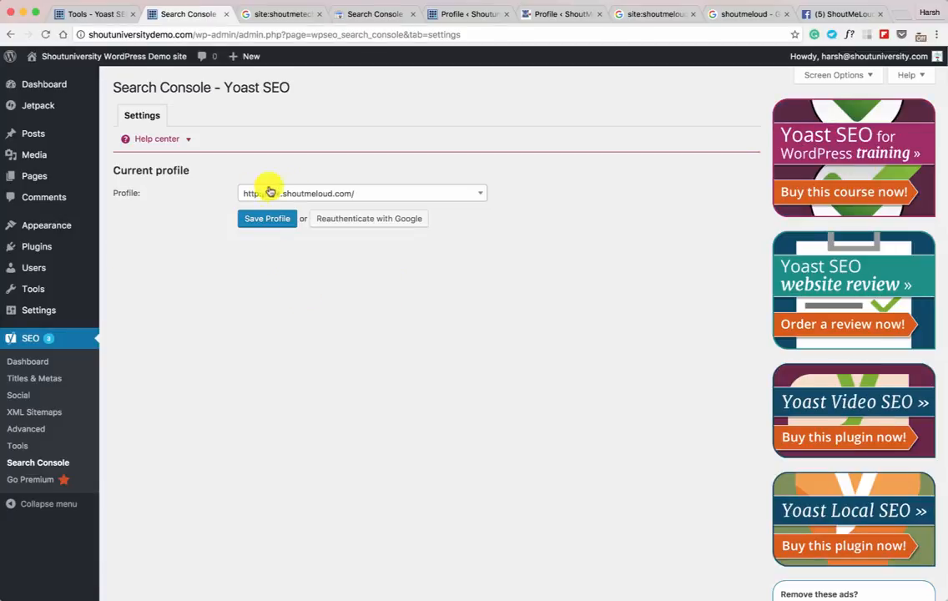
click(269, 189)
text(shoutun)
key(Return)
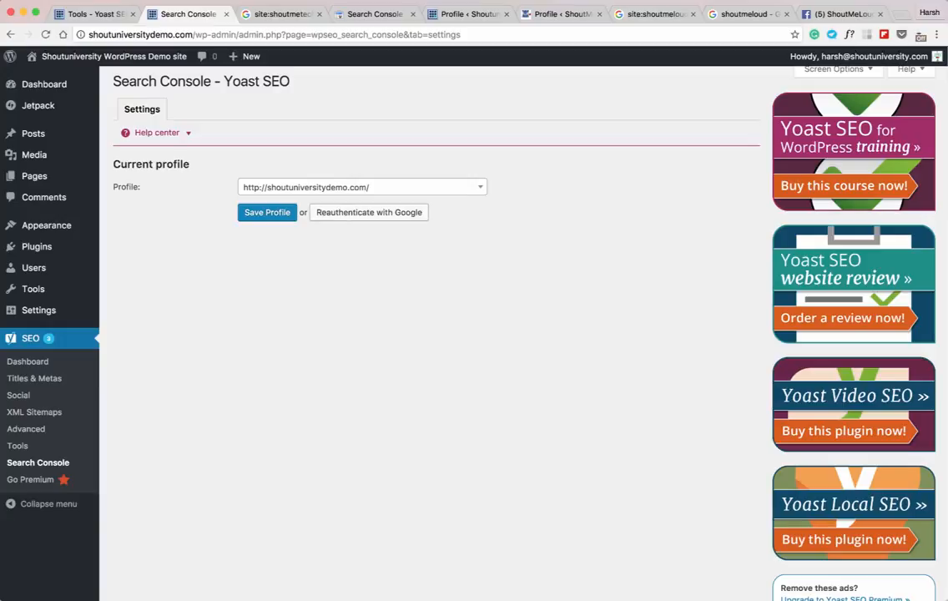
click(267, 218)
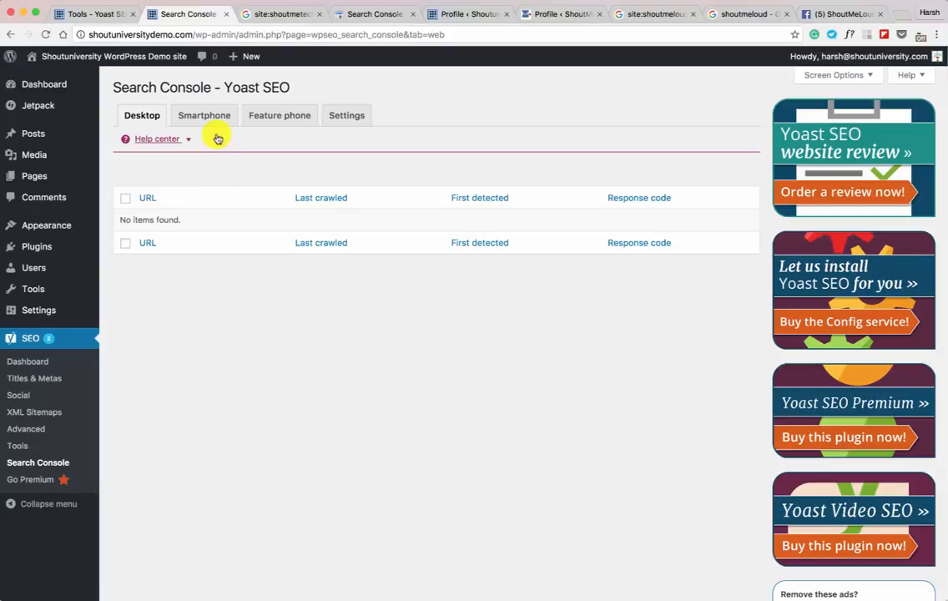
Examine the not-found URLs, response codes and redirect options in ShoutMeLoud's Yoast Search Console page, and return to the demo site.
click(550, 20)
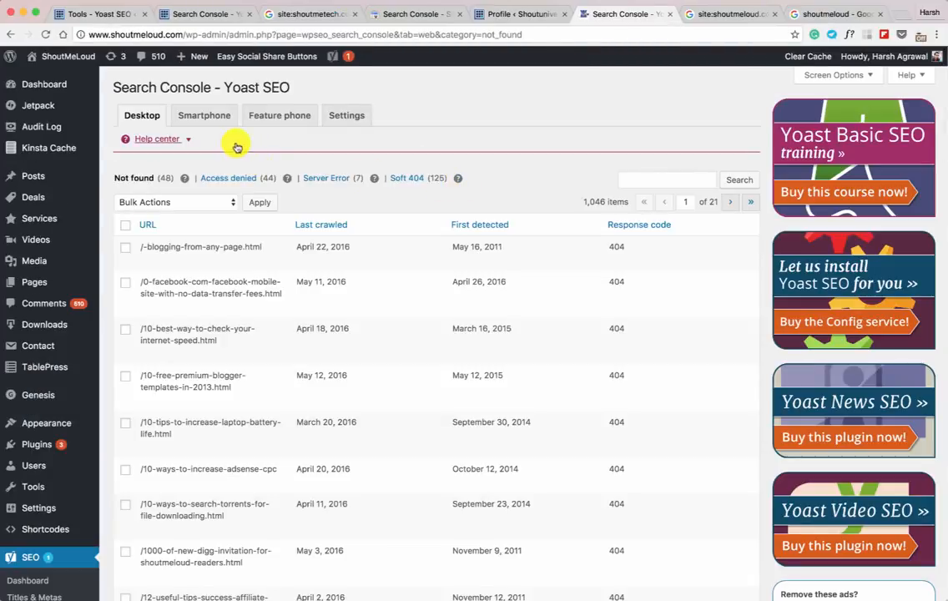
mouse_move(171, 251)
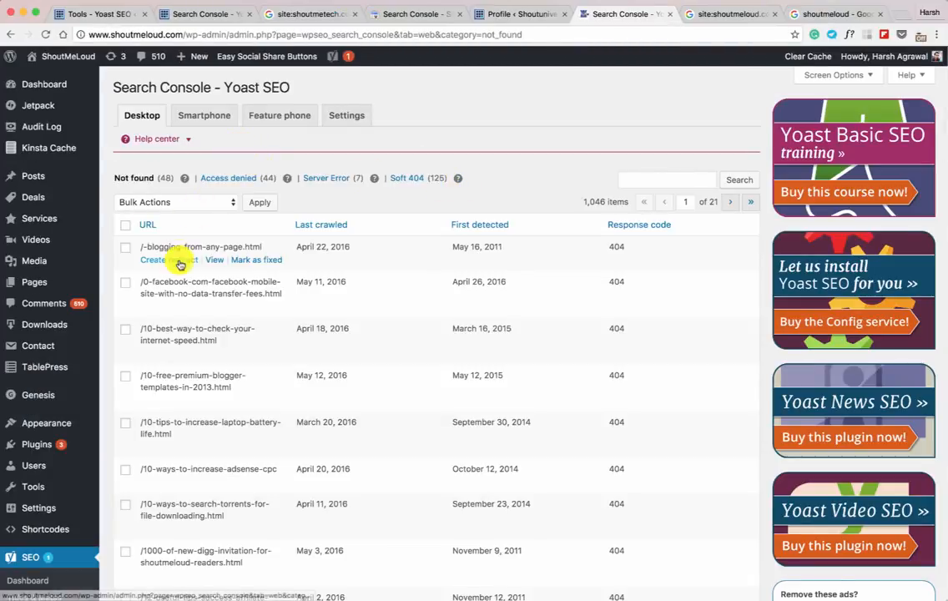
double_click(616, 246)
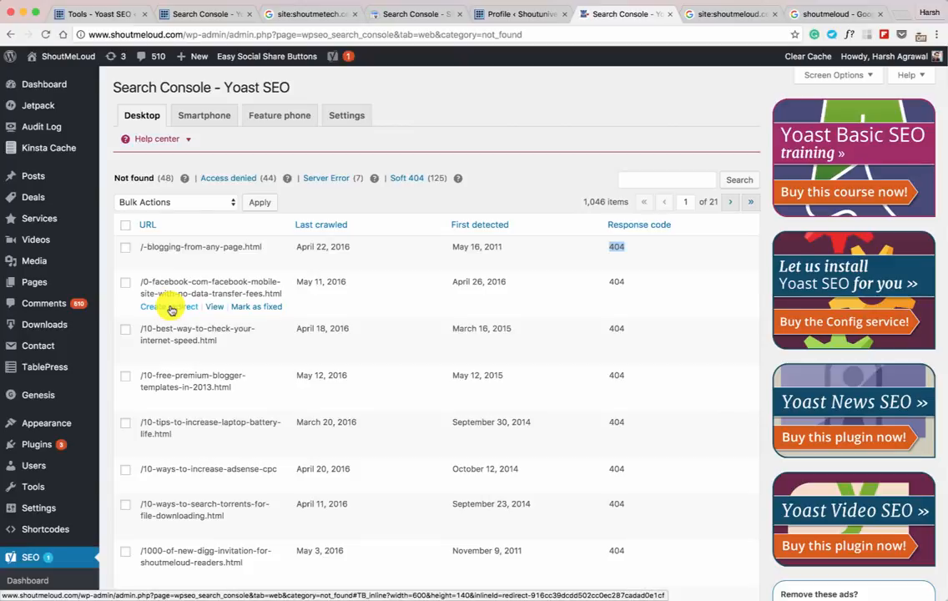
scroll(180, 308, down, 6)
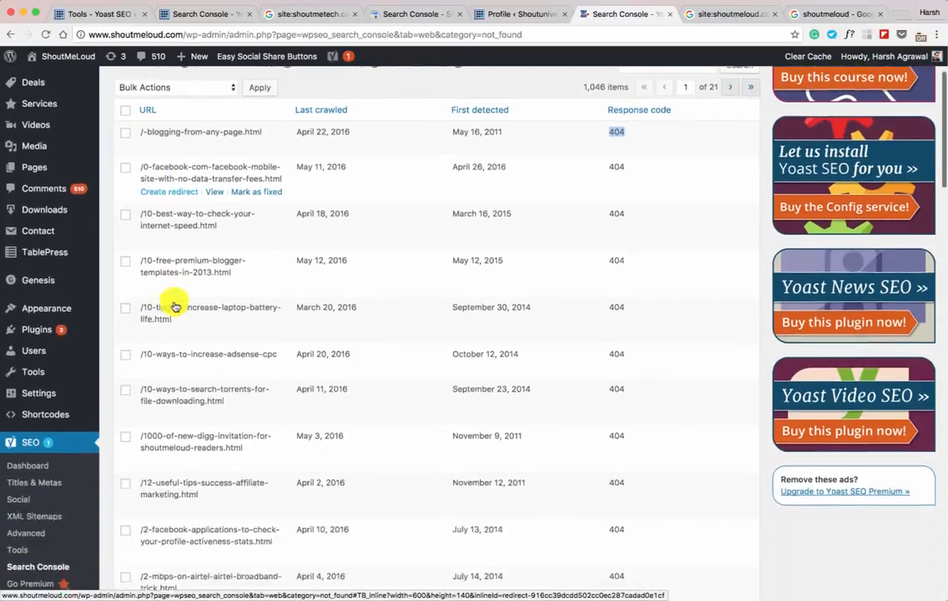
scroll(177, 380, up, 6)
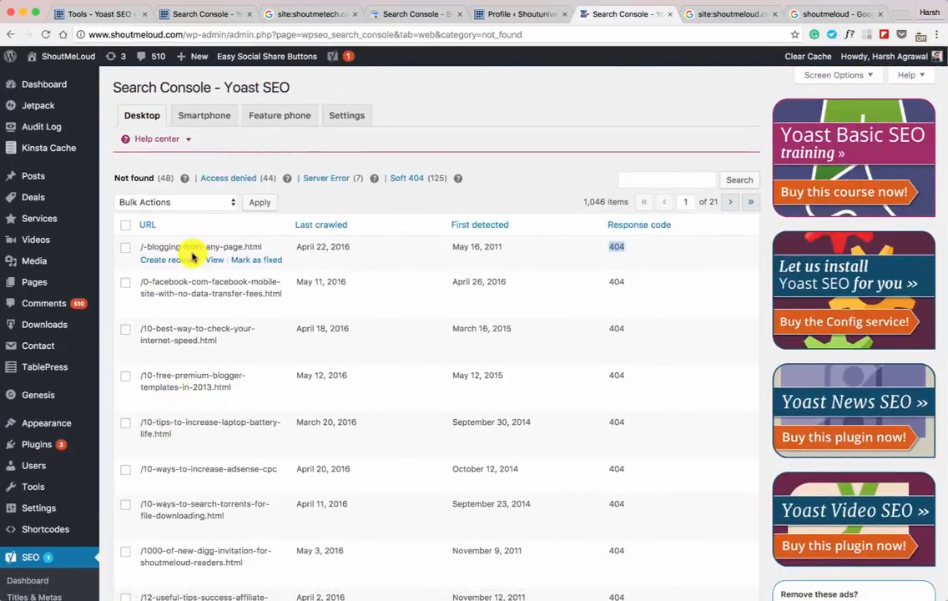
scroll(191, 263, down, 2)
scroll(191, 267, down, 2)
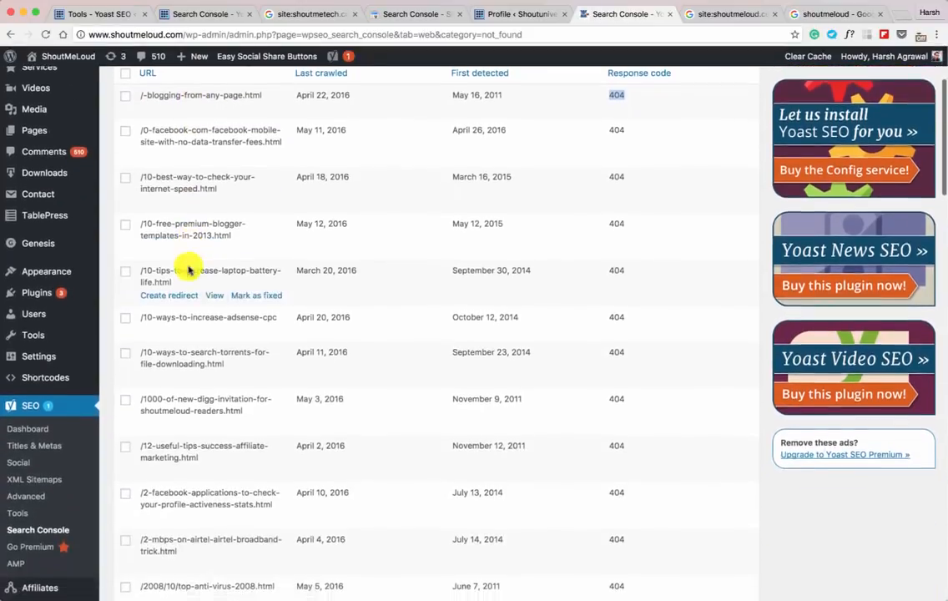
mouse_move(77, 332)
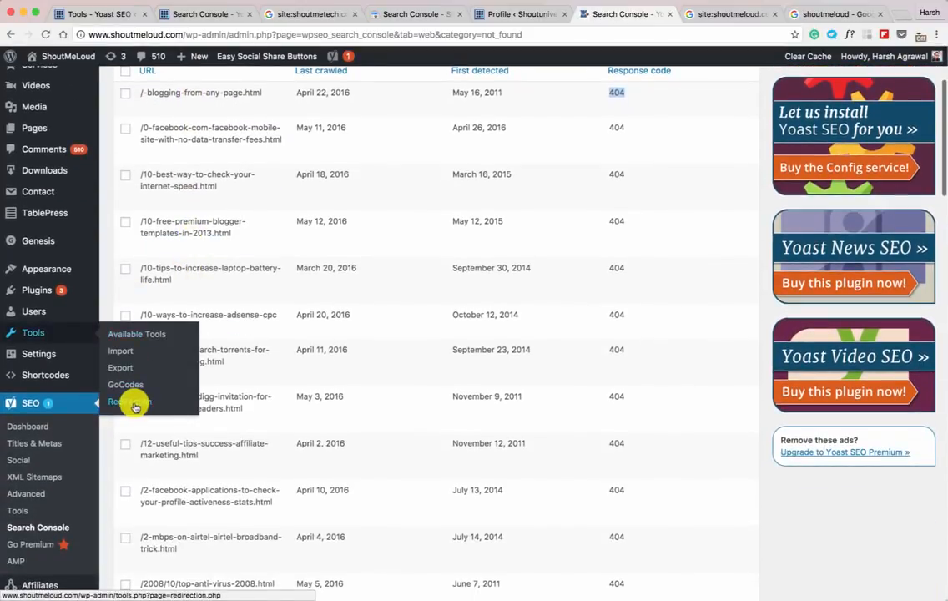
scroll(281, 313, up, 4)
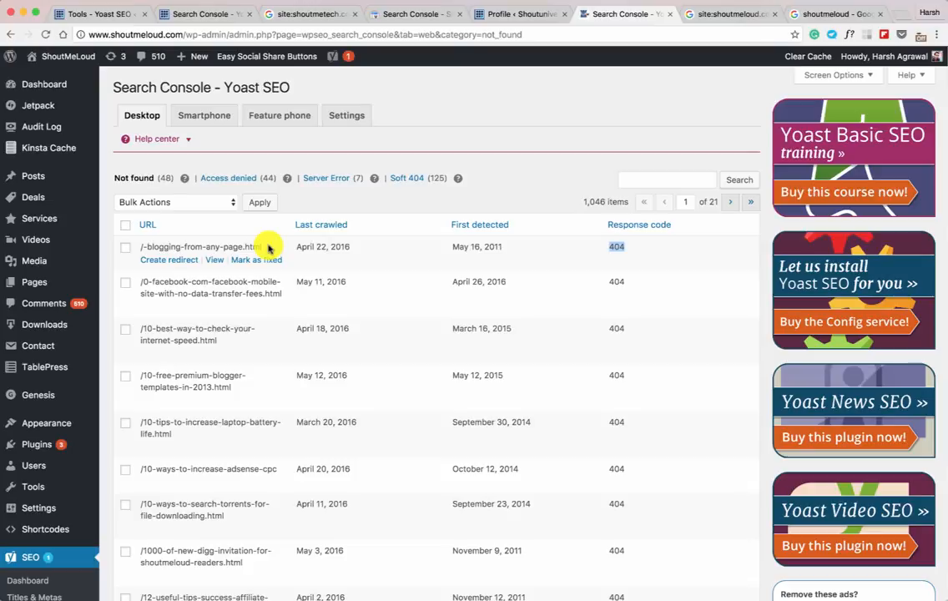
scroll(268, 247, down, 1)
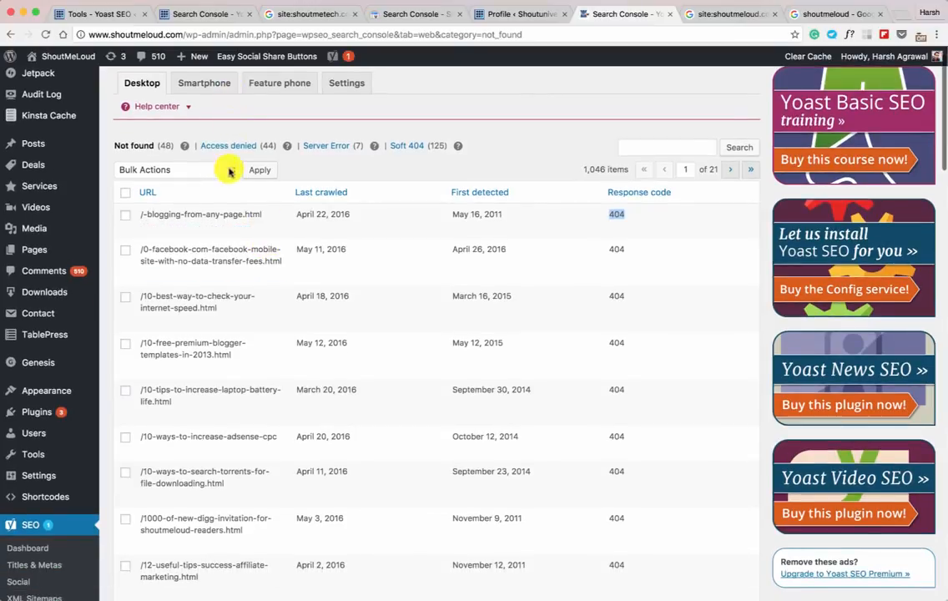
click(215, 15)
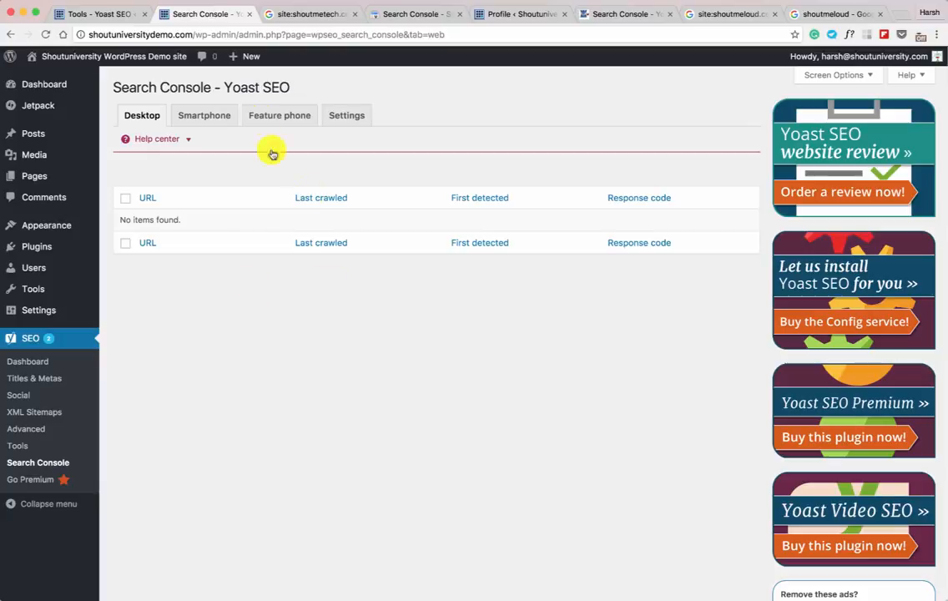
Start a new post and examine the snippet preview, focus keyword and analysis areas of its Yoast SEO box.
mouse_move(239, 80)
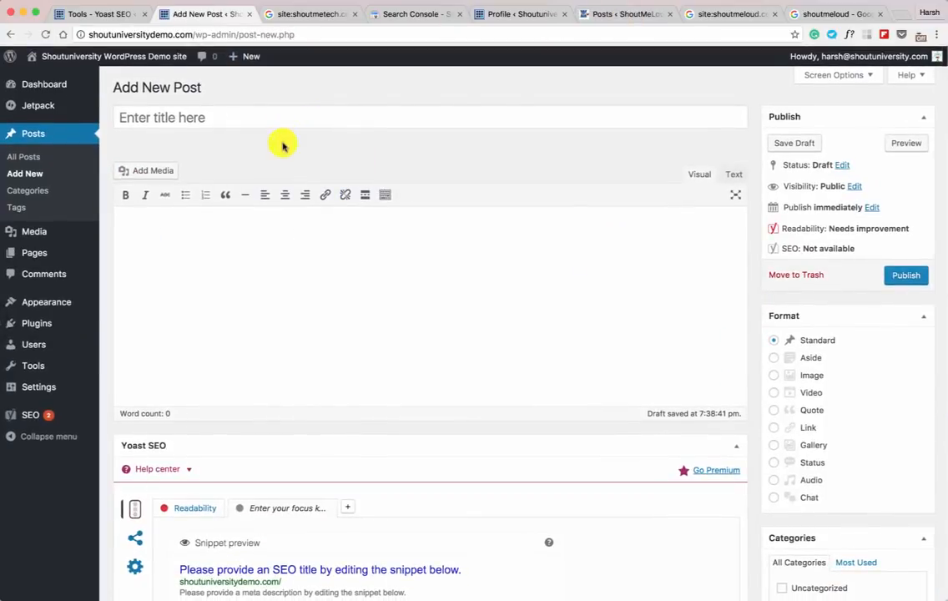
scroll(281, 171, down, 5)
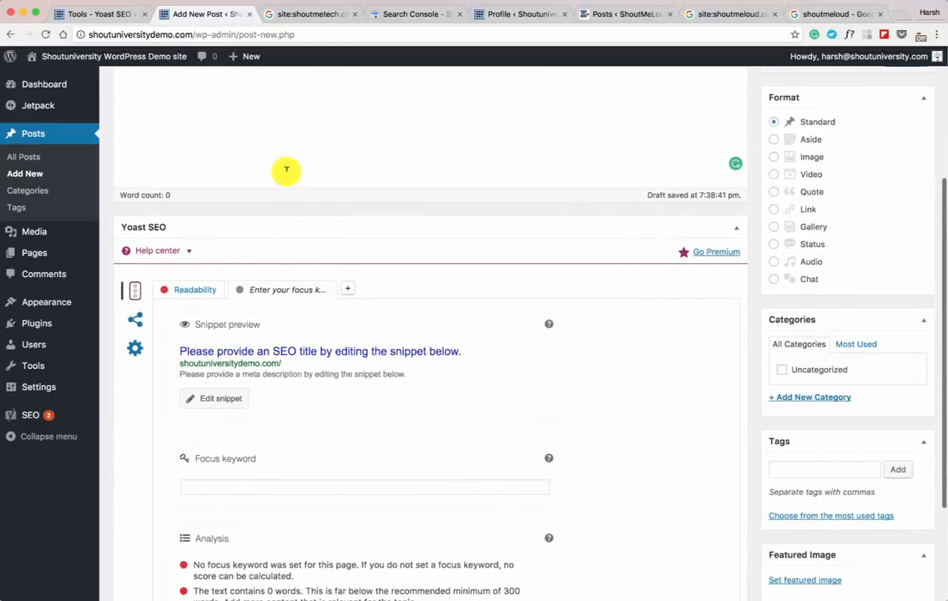
scroll(282, 172, down, 1)
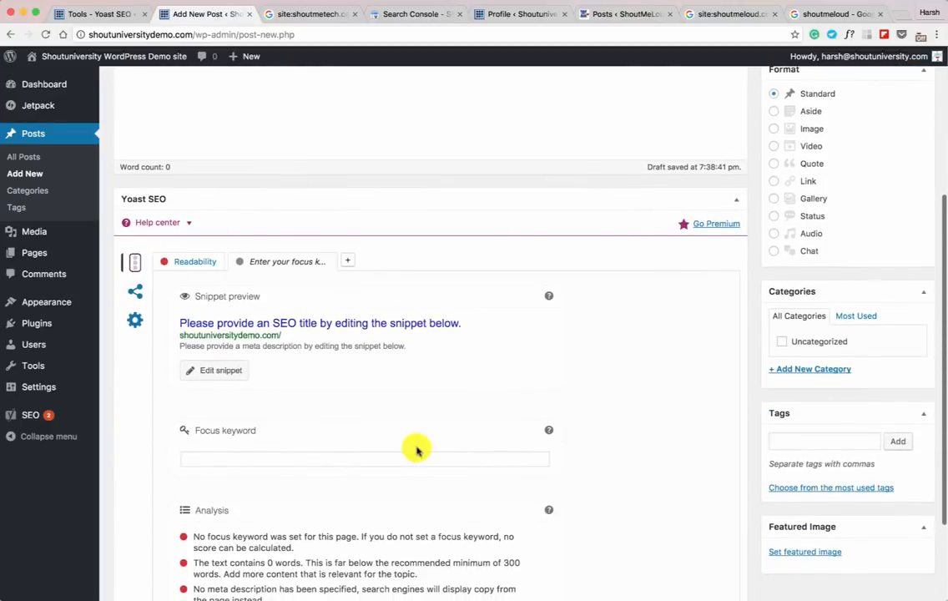
scroll(417, 449, down, 1)
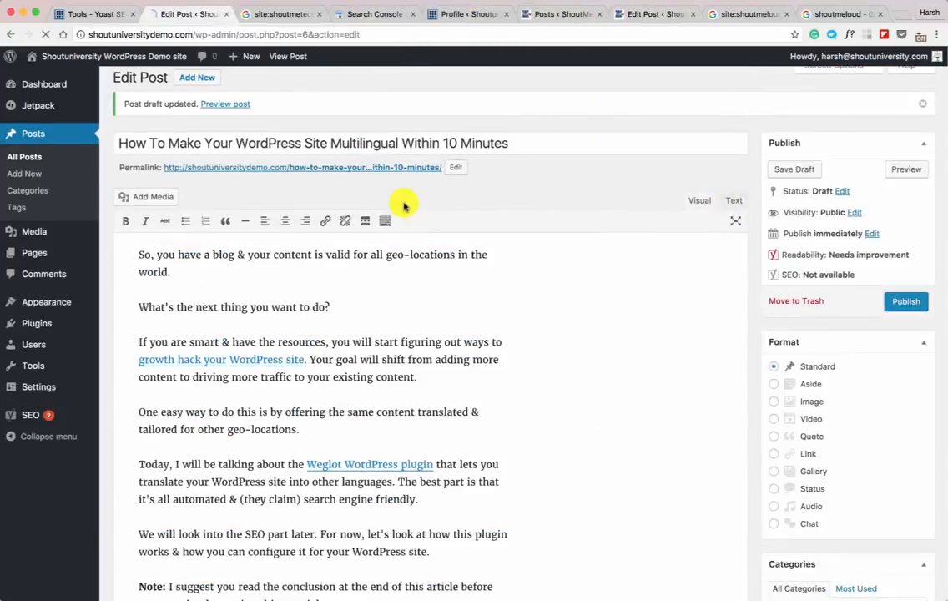
Open the Yoast snippet editor for the post "How To Make Your WordPress Site Multilingual Within 10 Minutes".
scroll(361, 213, down, 20)
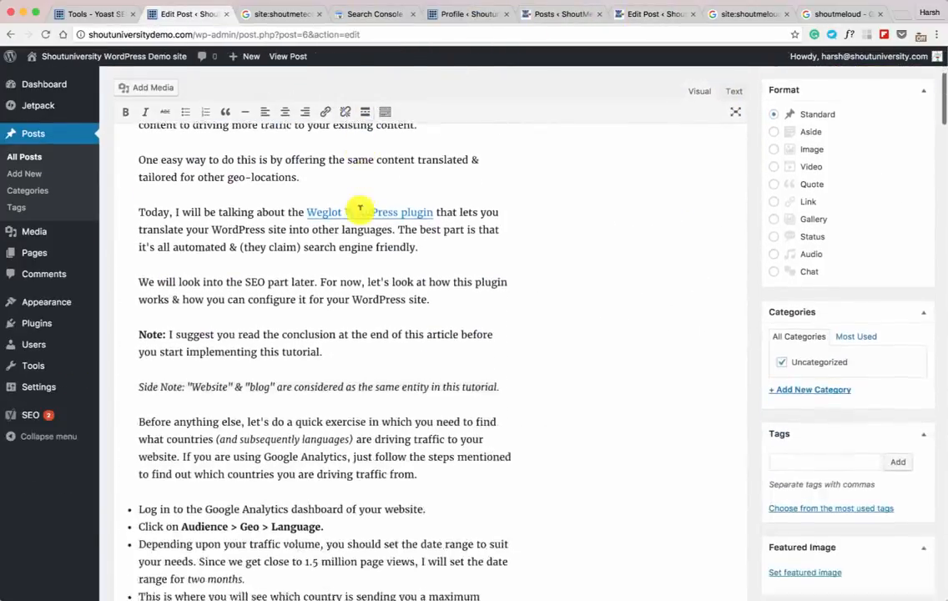
scroll(359, 206, down, 20)
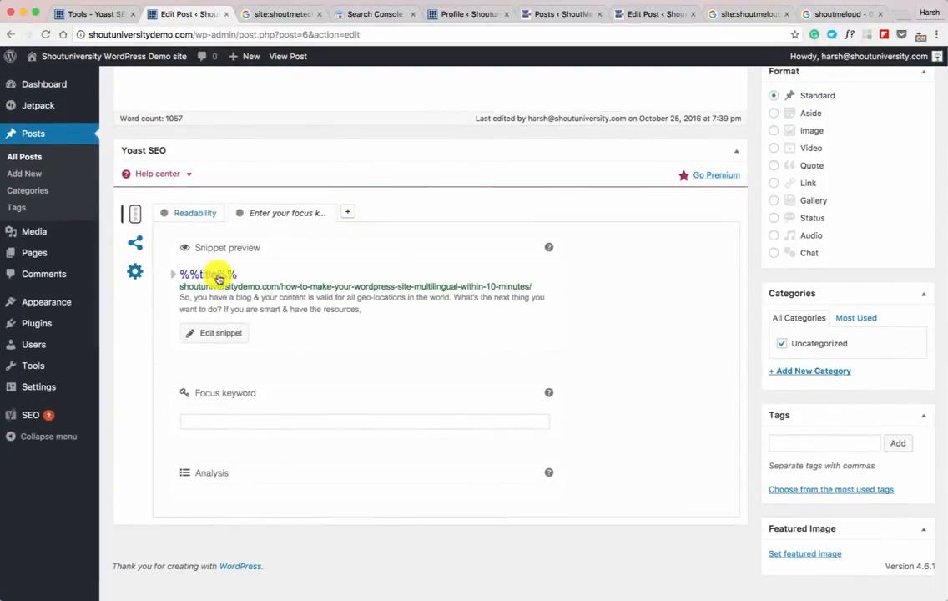
click(219, 278)
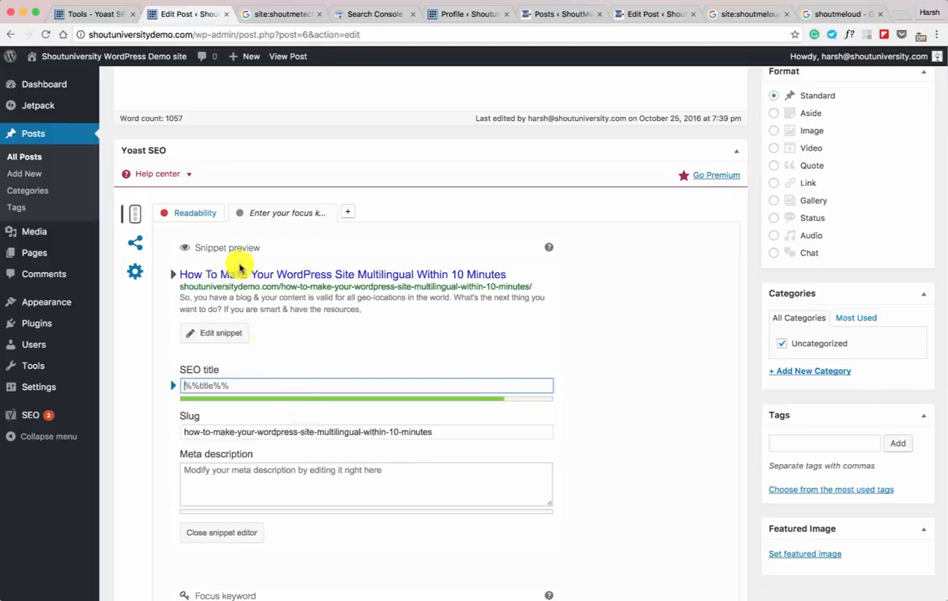
Copy the title of the multilingual WordPress post and go back to its Yoast SEO box.
scroll(254, 250, up, 5)
scroll(276, 225, up, 20)
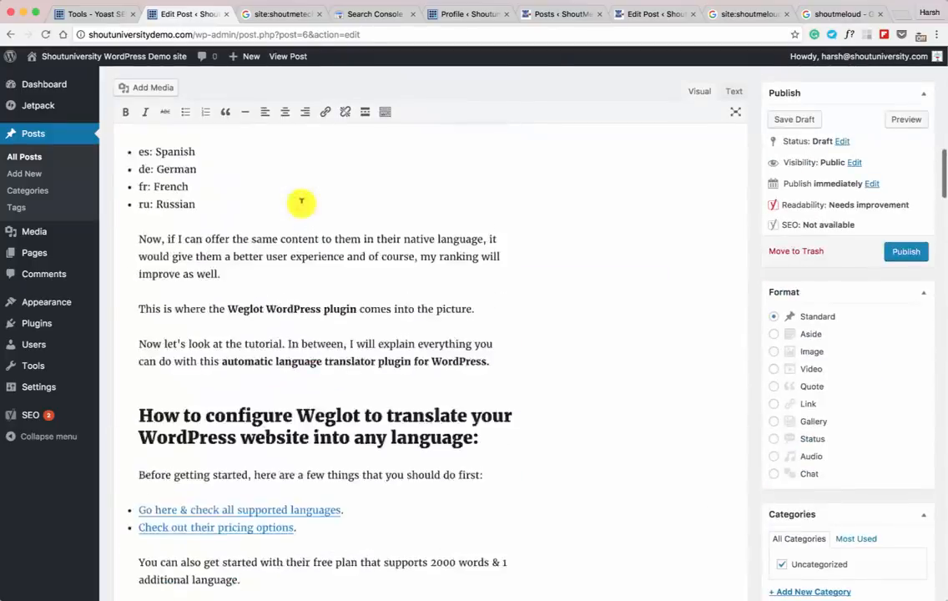
scroll(298, 197, up, 5)
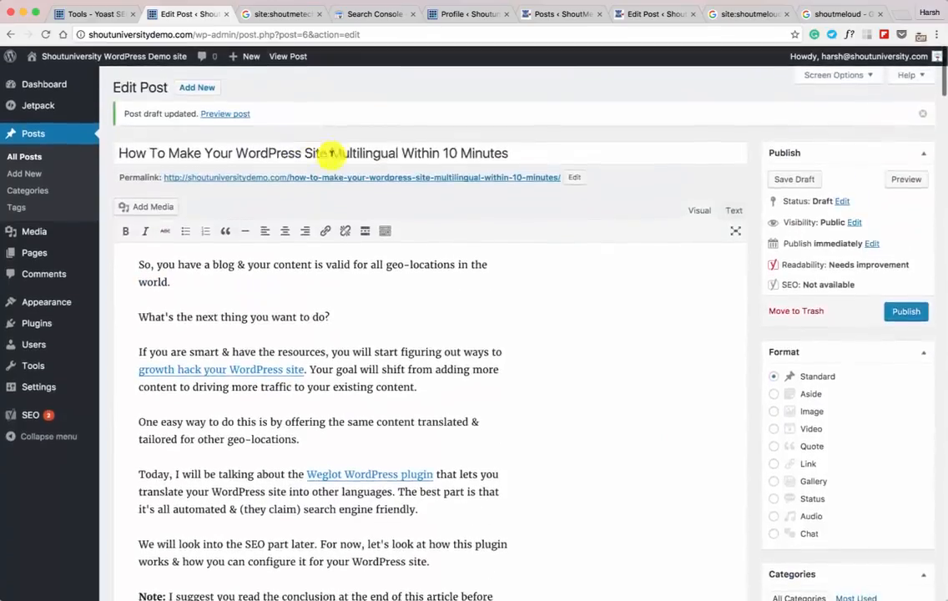
double_click(338, 152)
triple_click(336, 153)
key(ctrl+c)
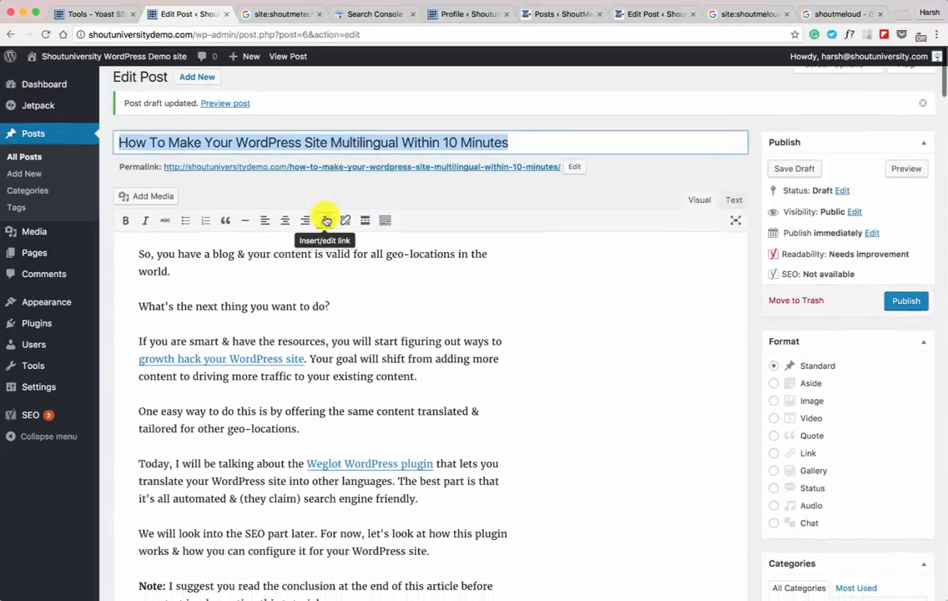
scroll(318, 219, down, 5)
scroll(318, 219, down, 20)
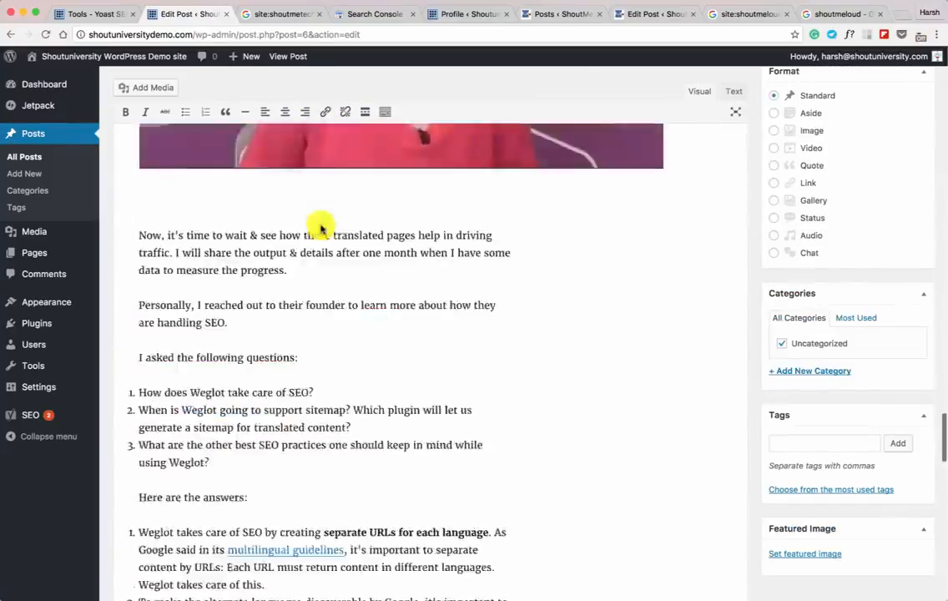
scroll(321, 227, down, 10)
View the title of the Facebook features article in the shoutmetech.com Google results and return to the post.
click(284, 14)
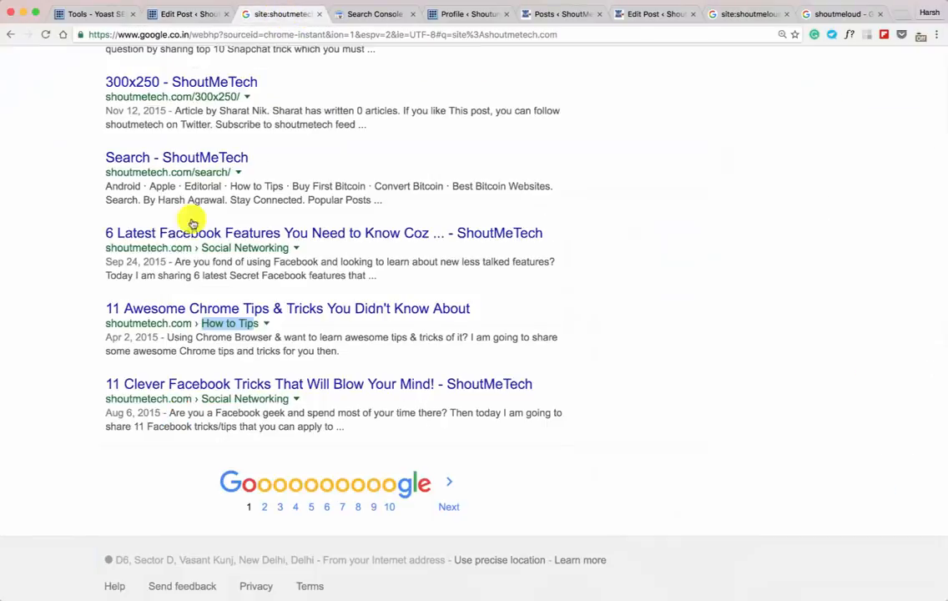
drag(105, 235, 427, 234)
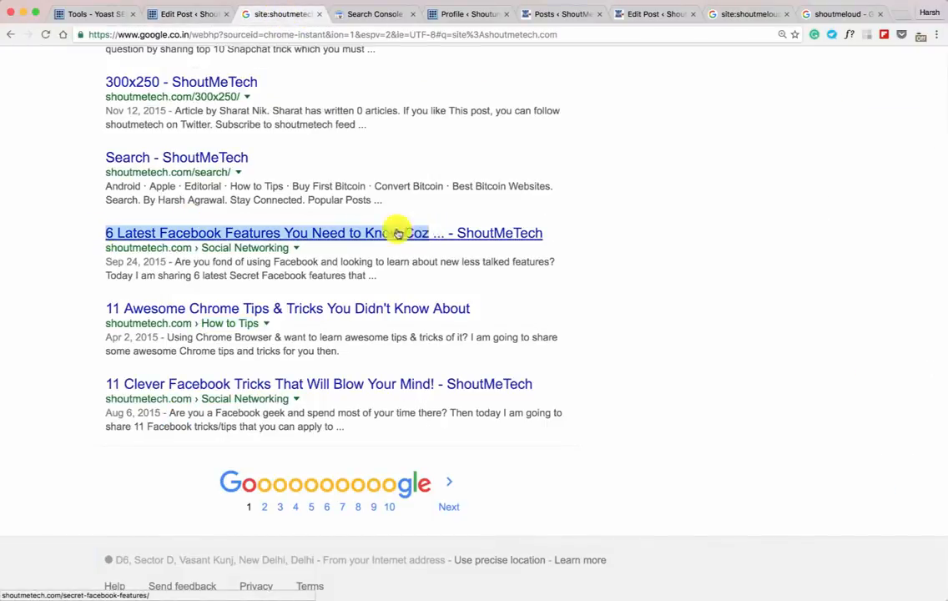
click(182, 13)
Set the post's SEO title to "The complete guide to Make WordPress Site Multilingual Within 10 Minutes".
scroll(135, 257, up, 8)
click(251, 350)
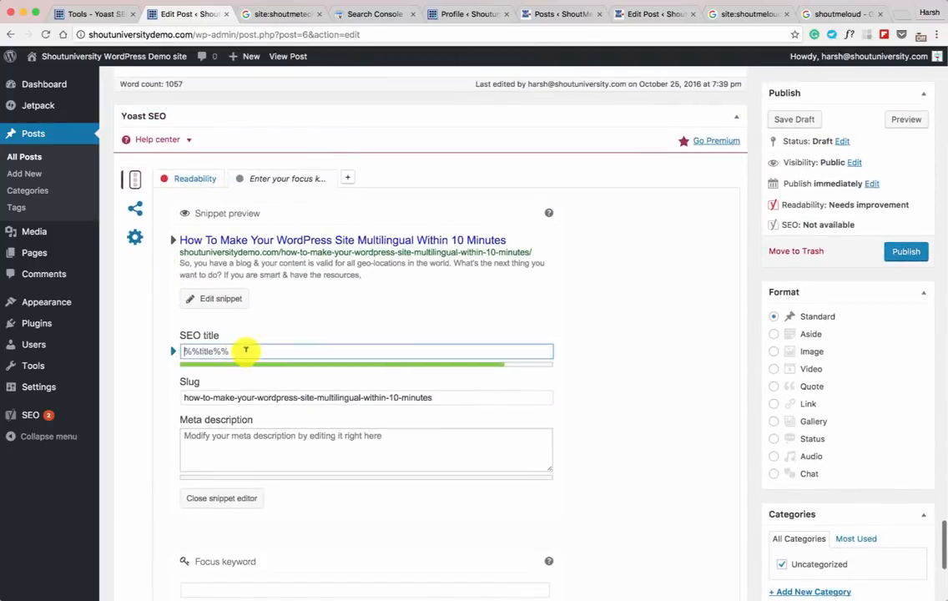
key(ctrl+a)
key(ctrl+v)
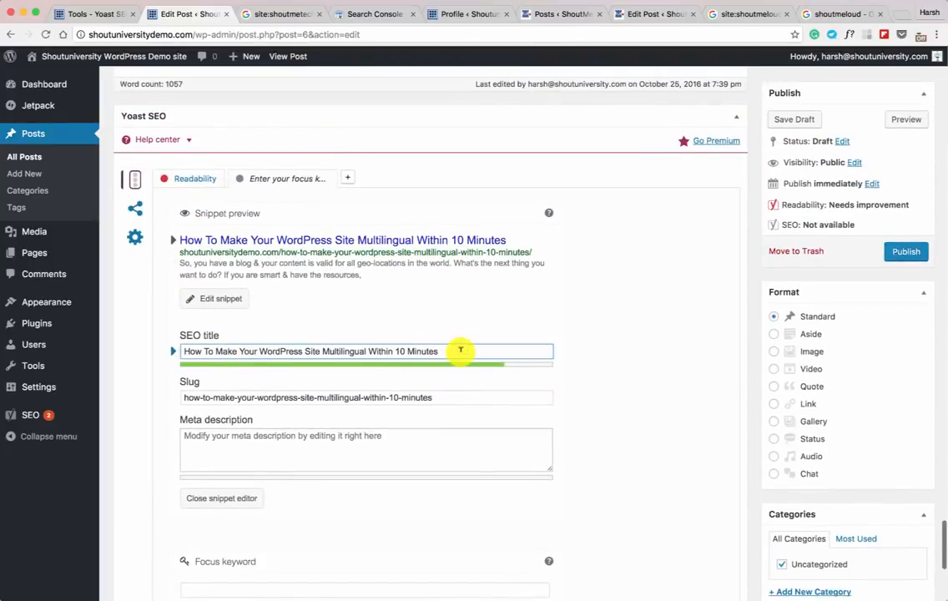
key(ctrl+a)
text(The complete guide to Make WordPress Site Multilingual Within 10 Minutes)
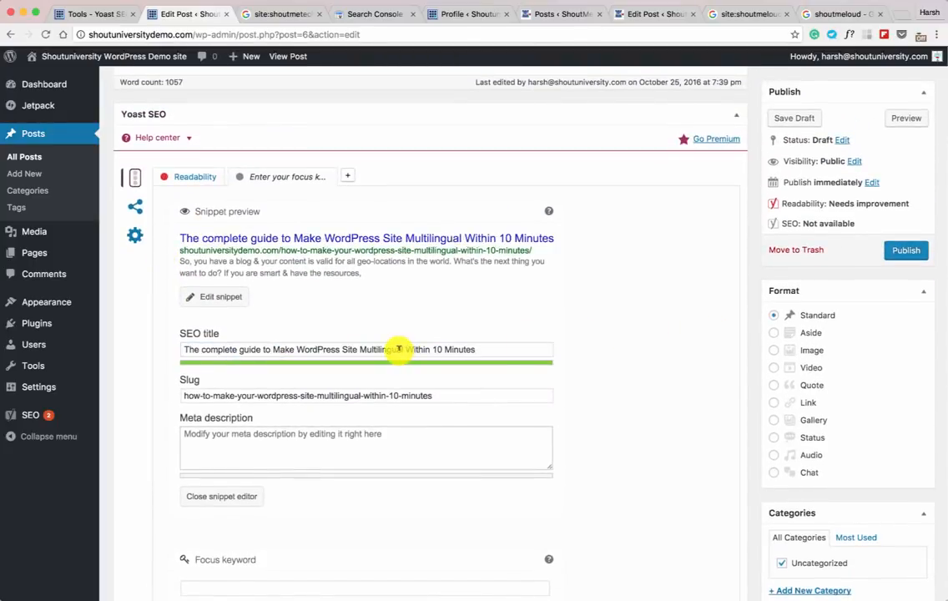
Set the meta description to "Learn how one blog added multilingual option & started driving more traffic. A free WordPress plugin call Weglot can do wonders for you.".
scroll(296, 347, down, 1)
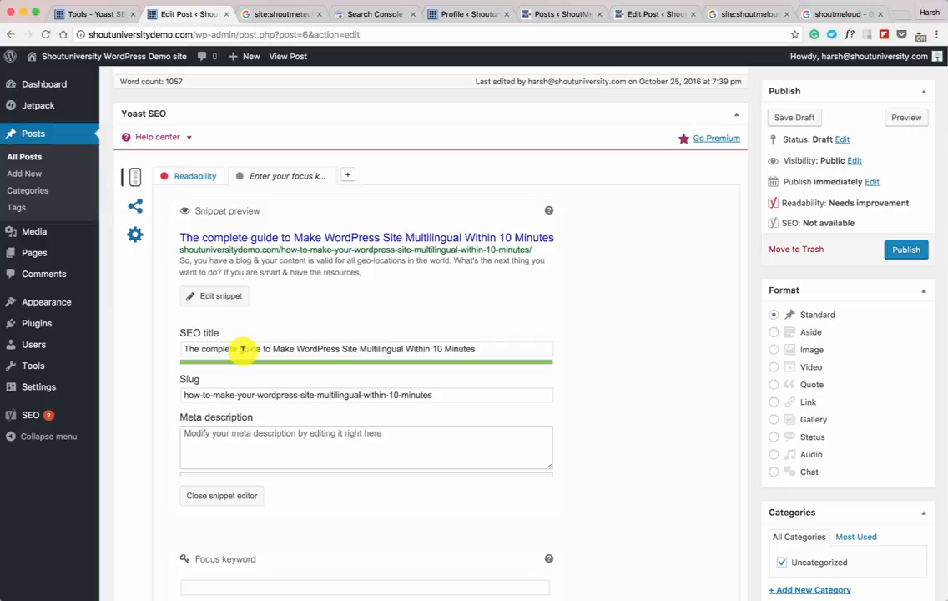
scroll(276, 317, up, 20)
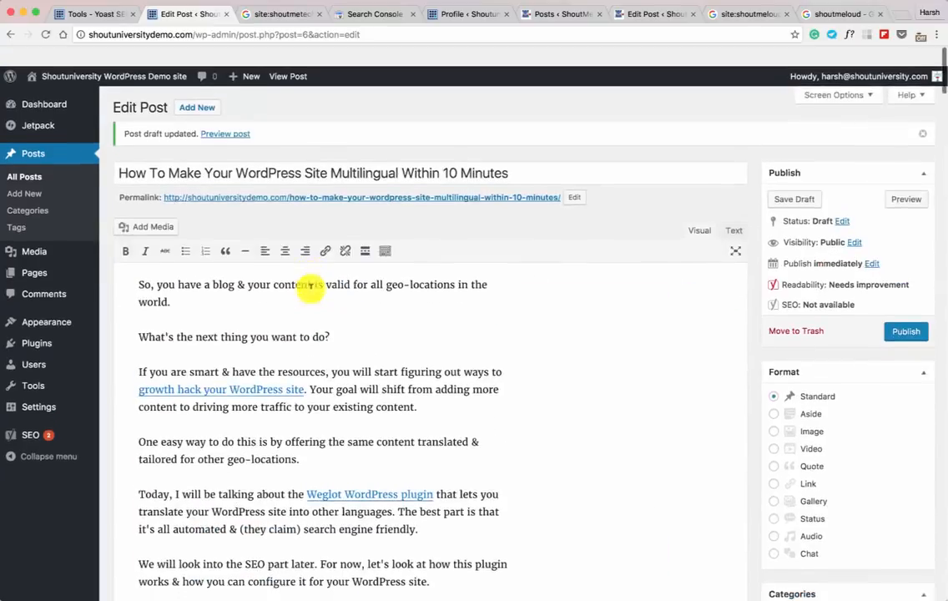
scroll(81, 380, down, 15)
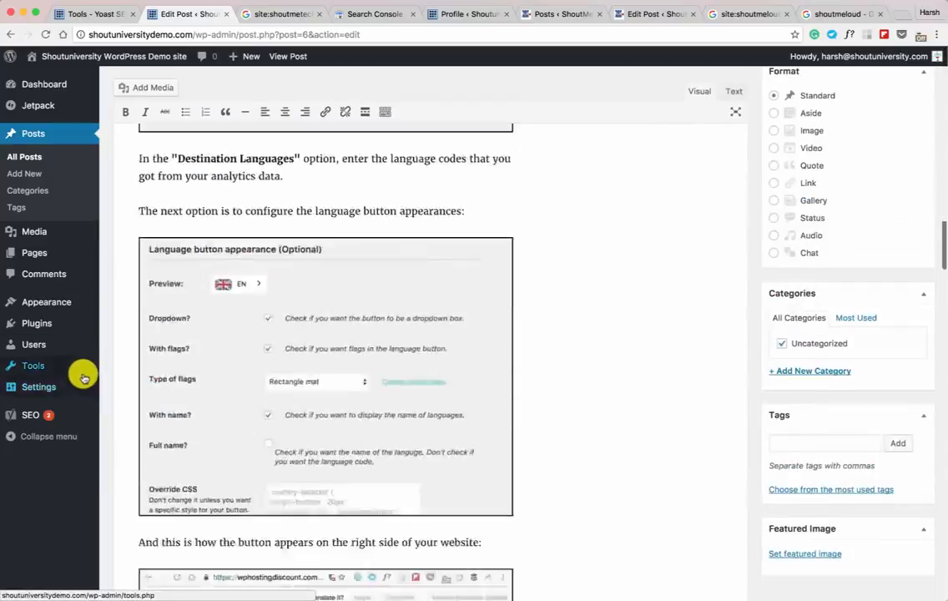
scroll(82, 379, down, 20)
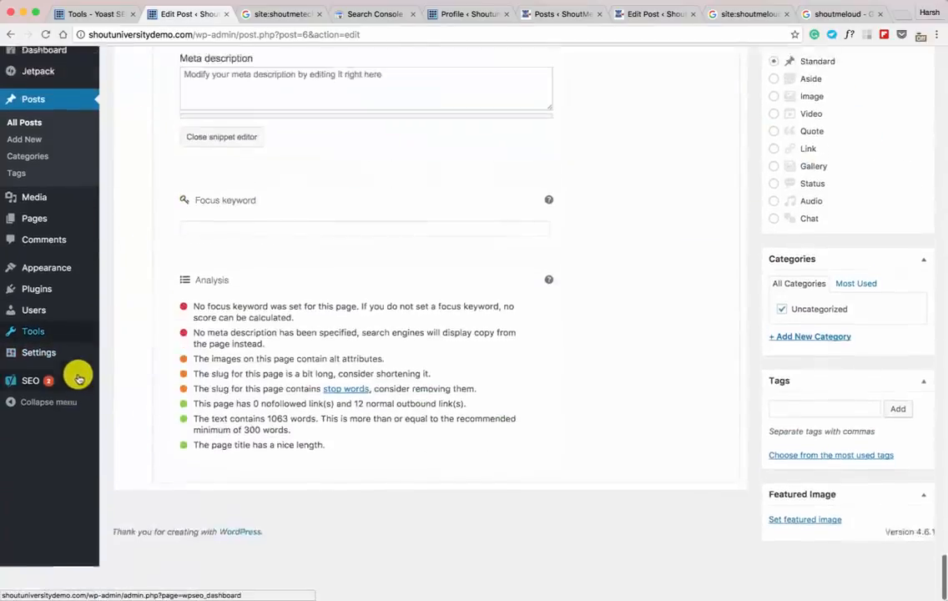
scroll(78, 380, up, 5)
click(274, 309)
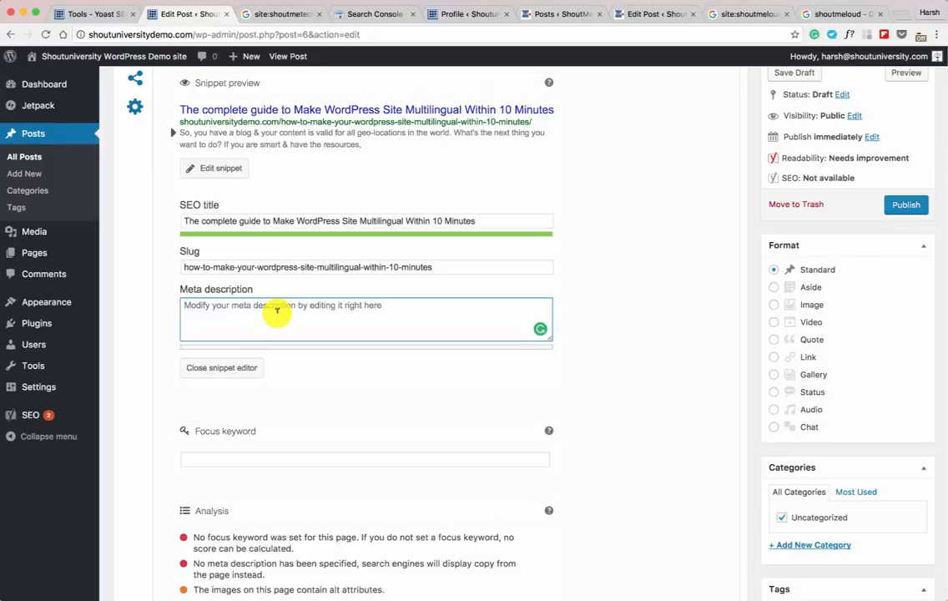
text(Learn how one blog added multilingual option & started driving more traffic. A free WordPress plugin call Weglot can do wonders for you.)
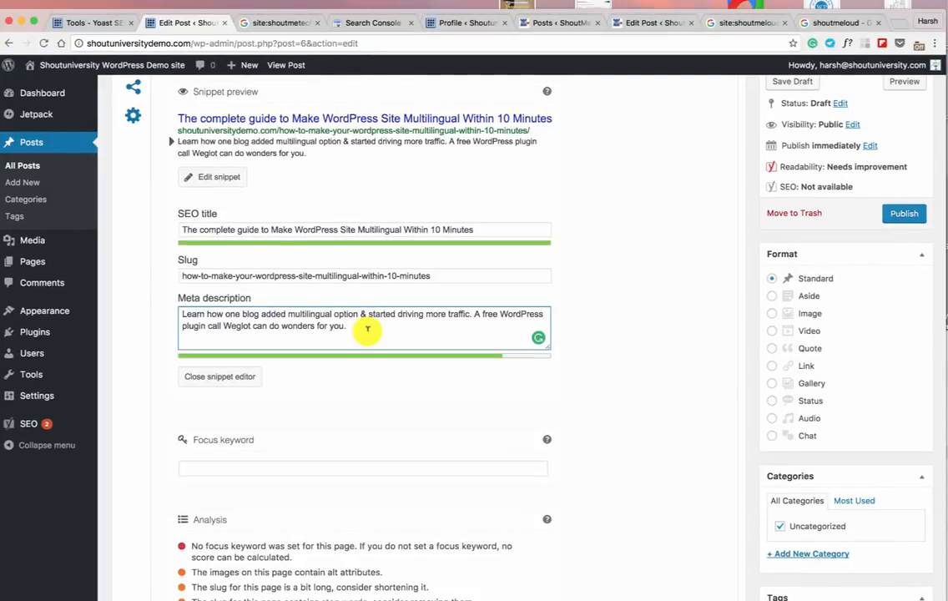
Compare the description snippets in the shoutmetech.com Google results with the post's meta description text.
click(296, 25)
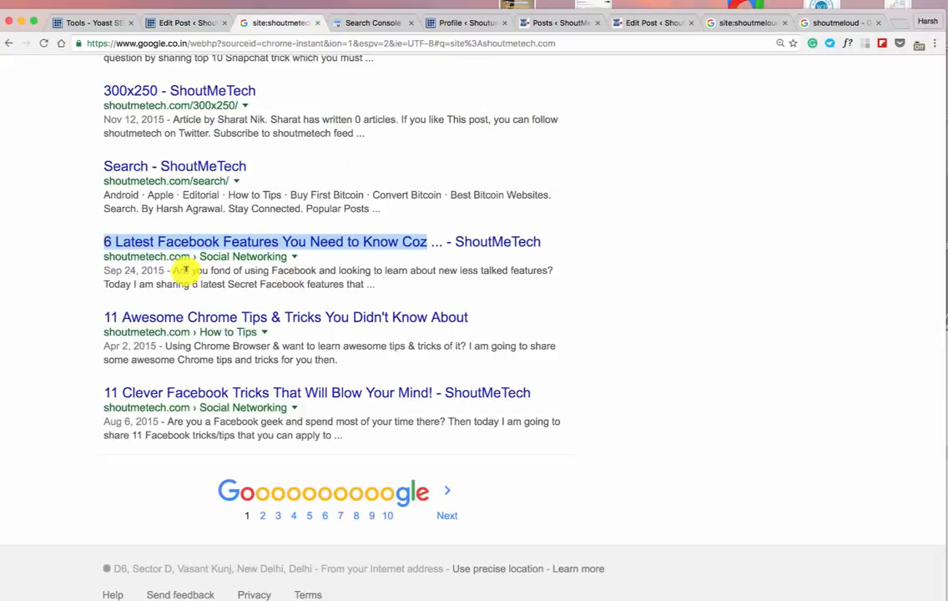
click(188, 23)
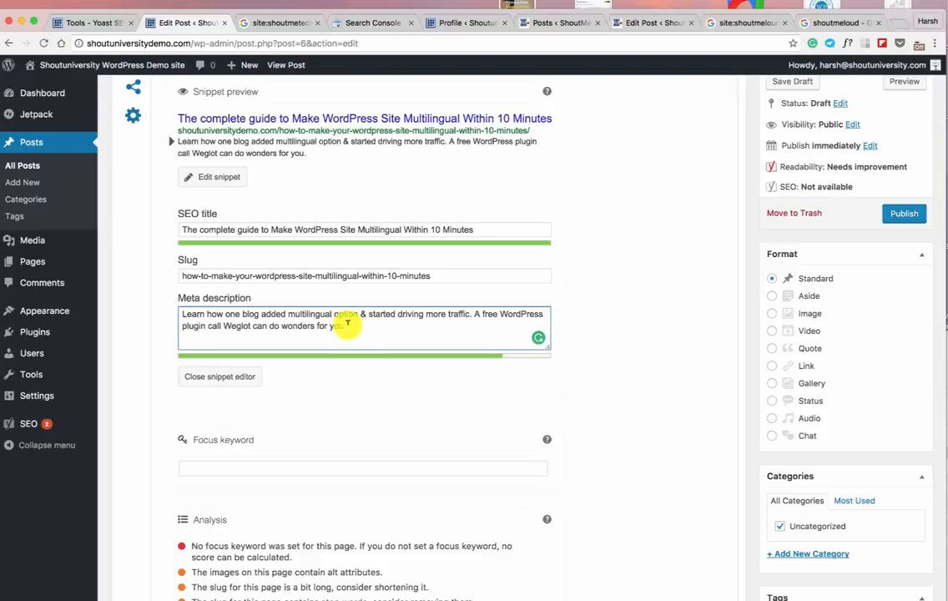
drag(372, 324, 140, 315)
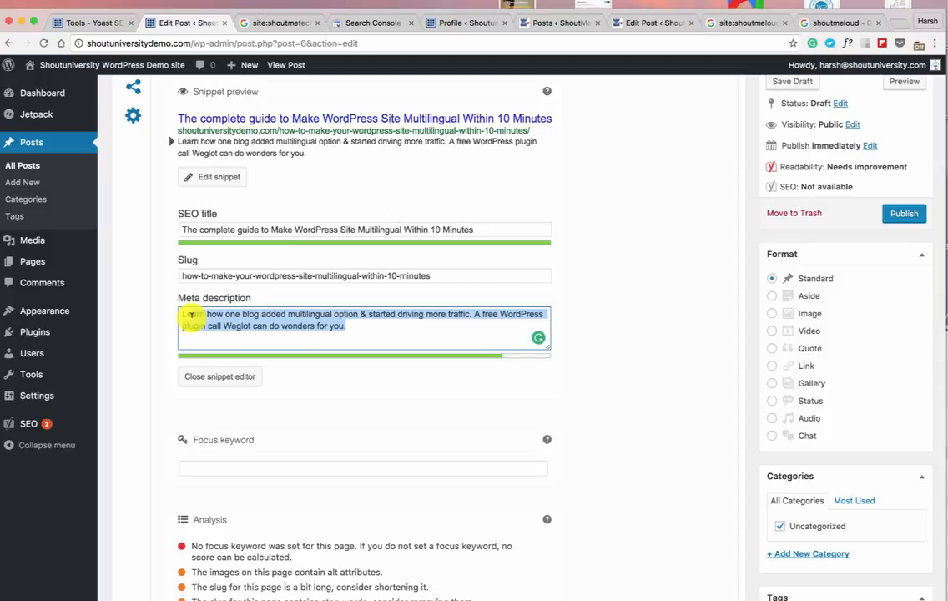
In the post's Yoast social settings, set the Twitter title to "How To Make Your #WordPress Site Multilingual Within 10 Minutes".
scroll(201, 293, up, 4)
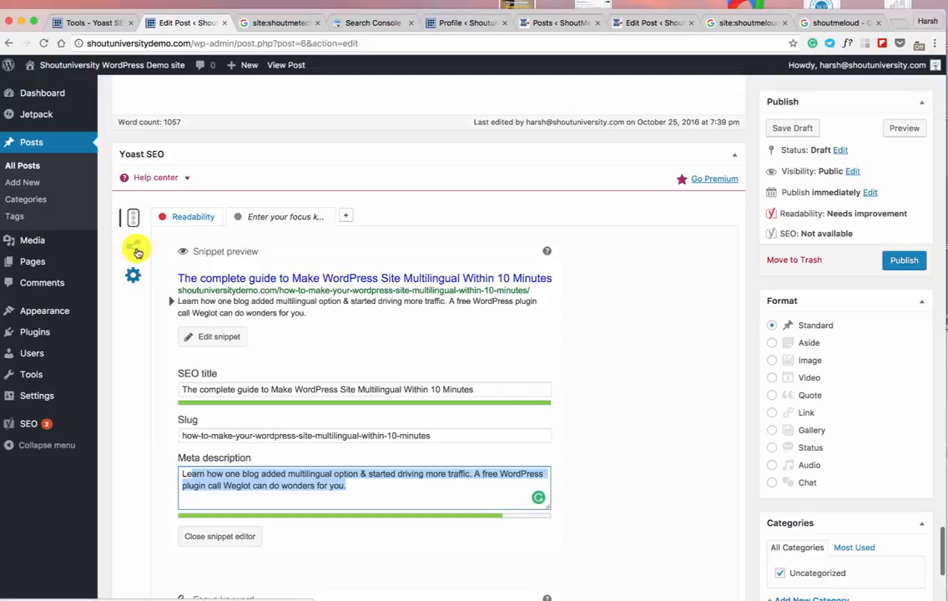
click(134, 254)
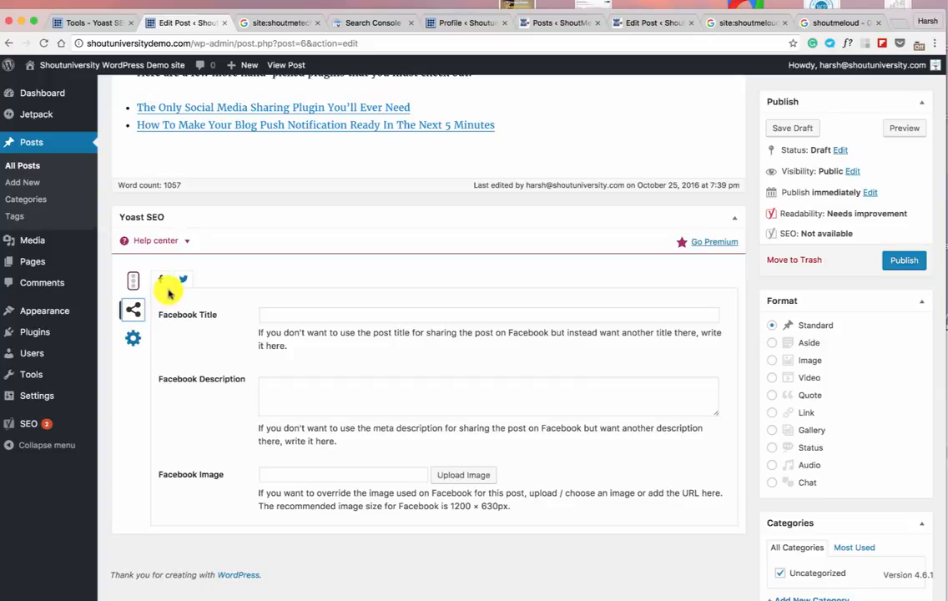
click(313, 315)
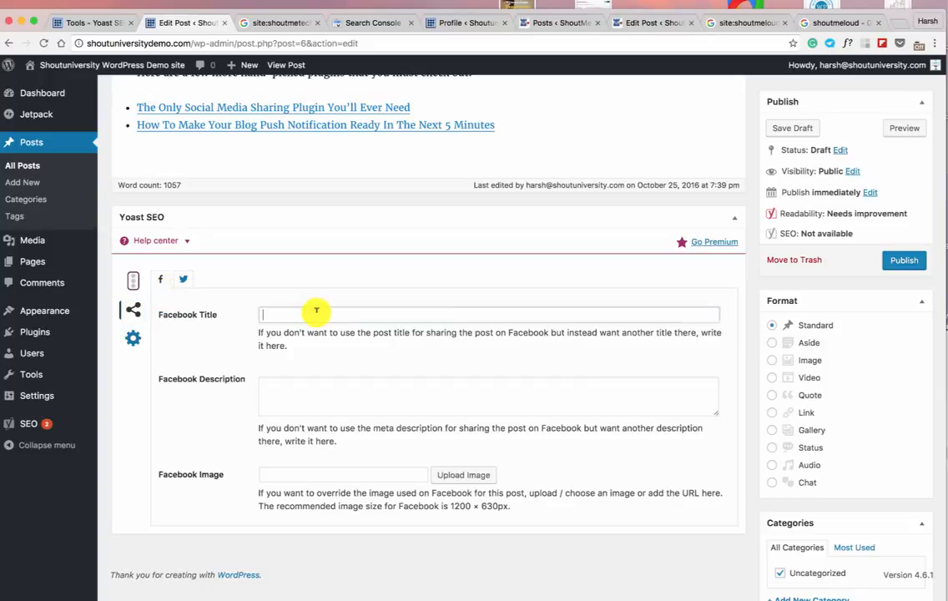
click(182, 279)
click(281, 316)
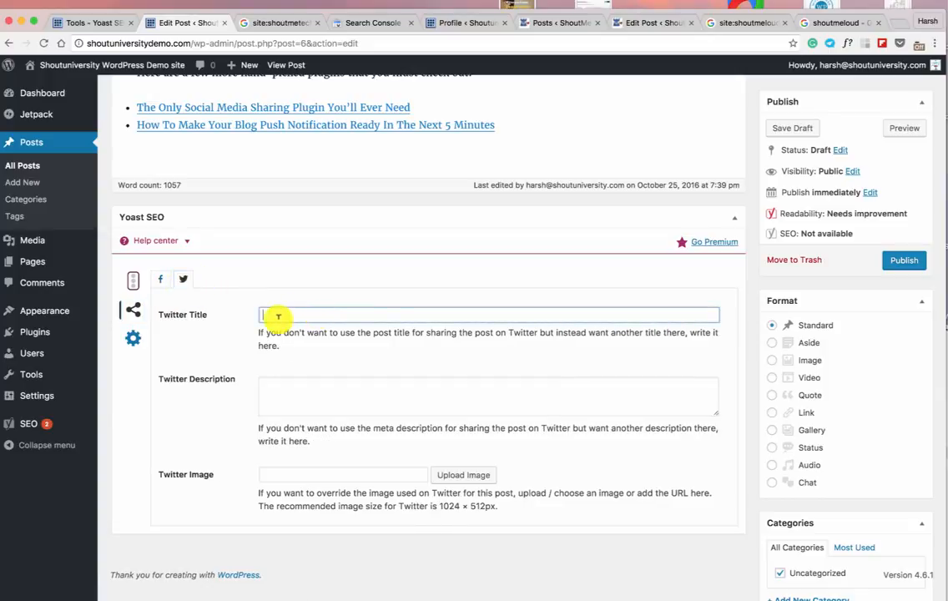
text(How To Make Your WordPress Site Multilingual Within 10 Minutes)
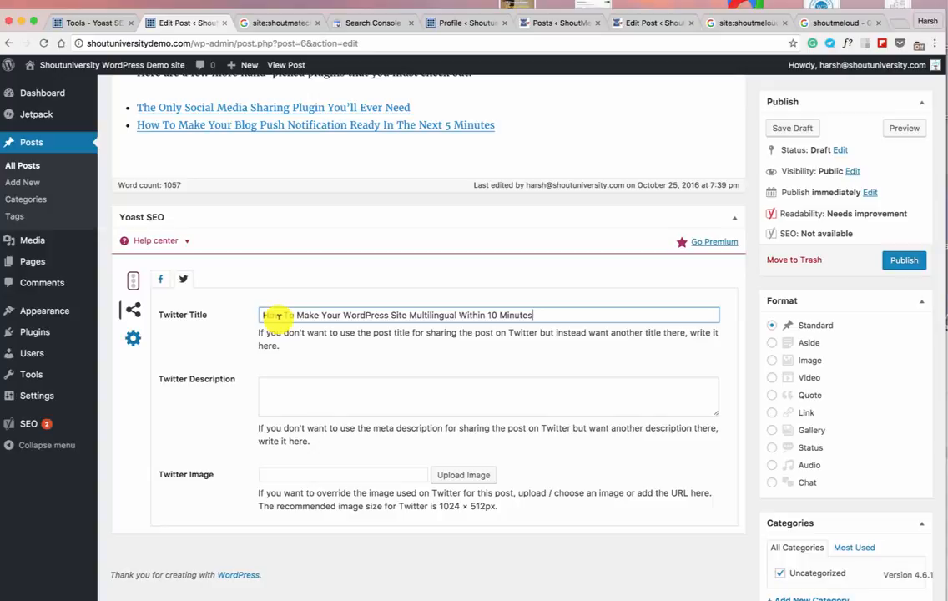
click(345, 315)
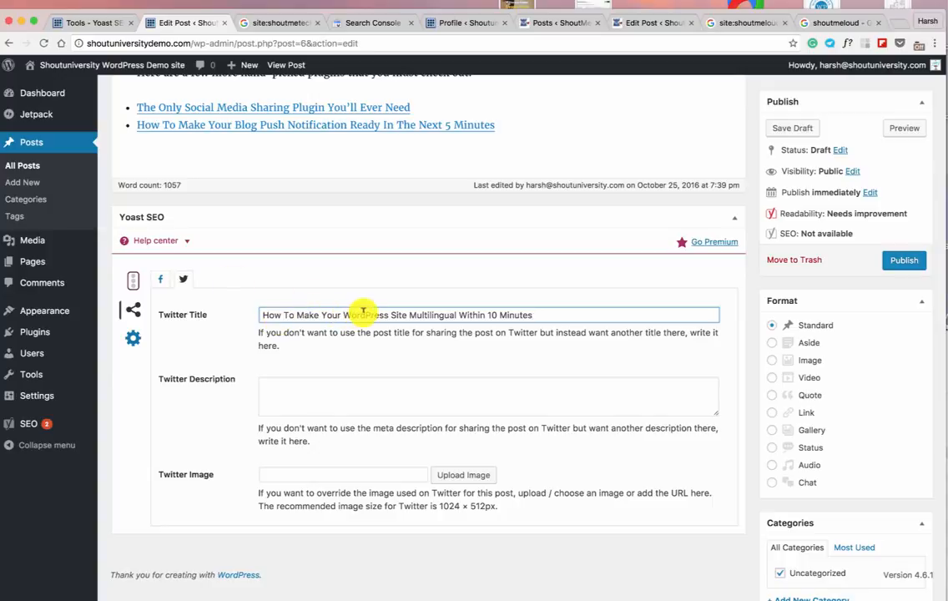
text(#)
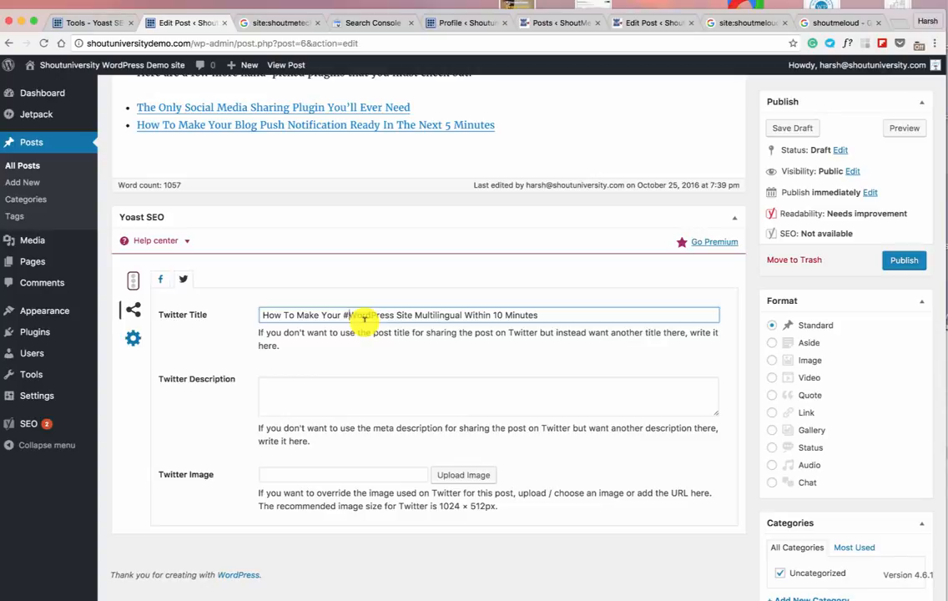
click(378, 475)
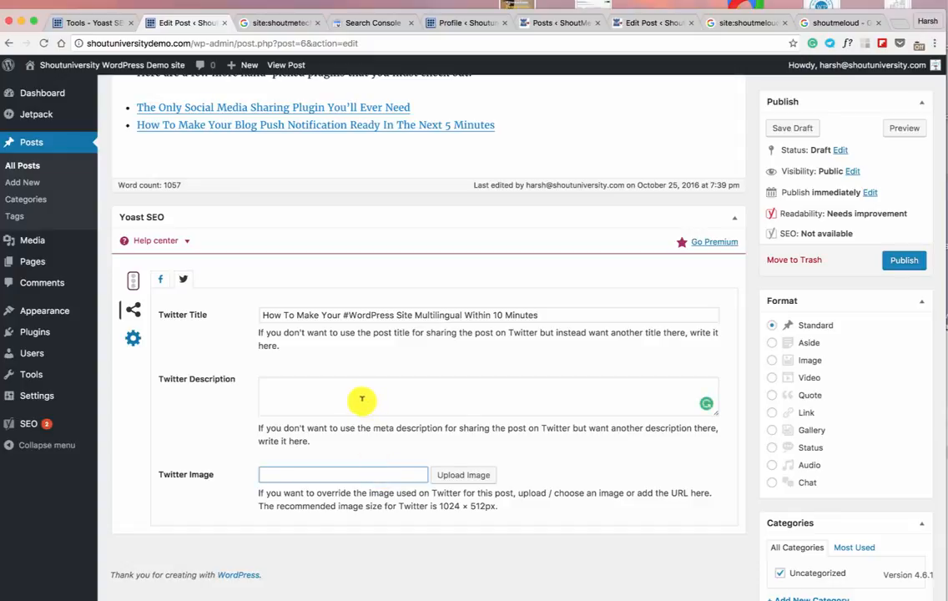
Set the post's Facebook sharing image to 1-Facebook.png from the media library.
click(160, 279)
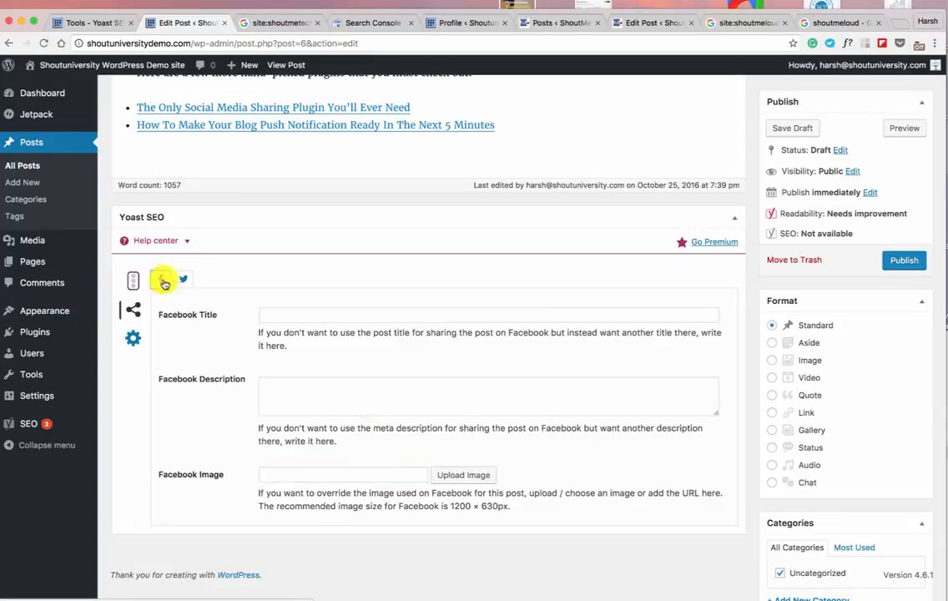
click(458, 474)
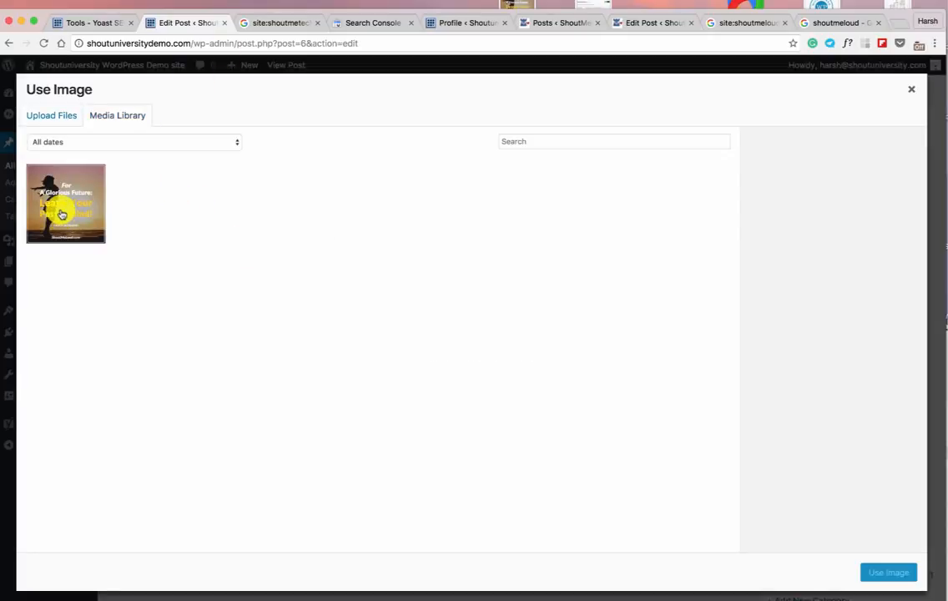
click(70, 191)
click(892, 573)
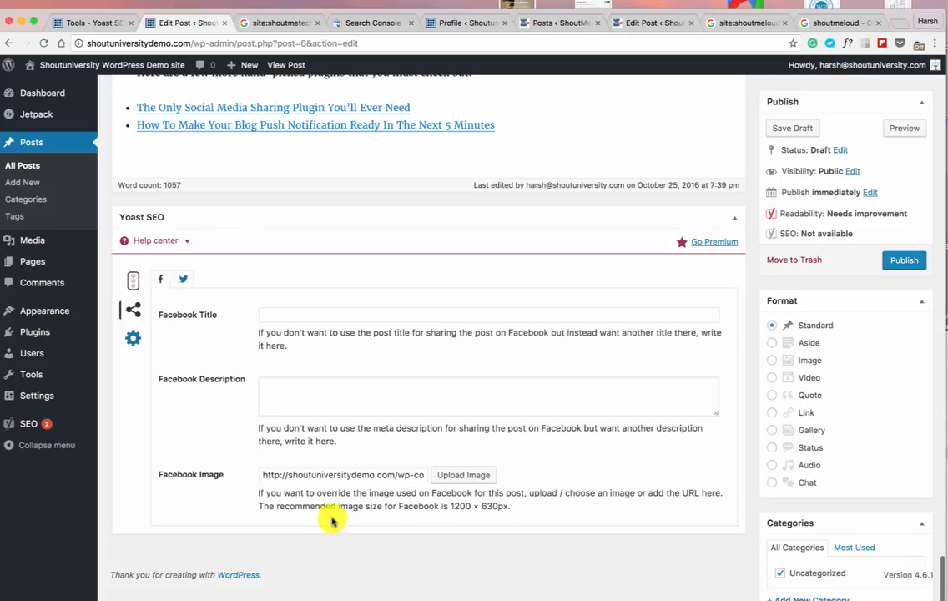
Check the recommended Twitter image size and set the post's Twitter image to 1-Facebook.png from the media library.
click(184, 279)
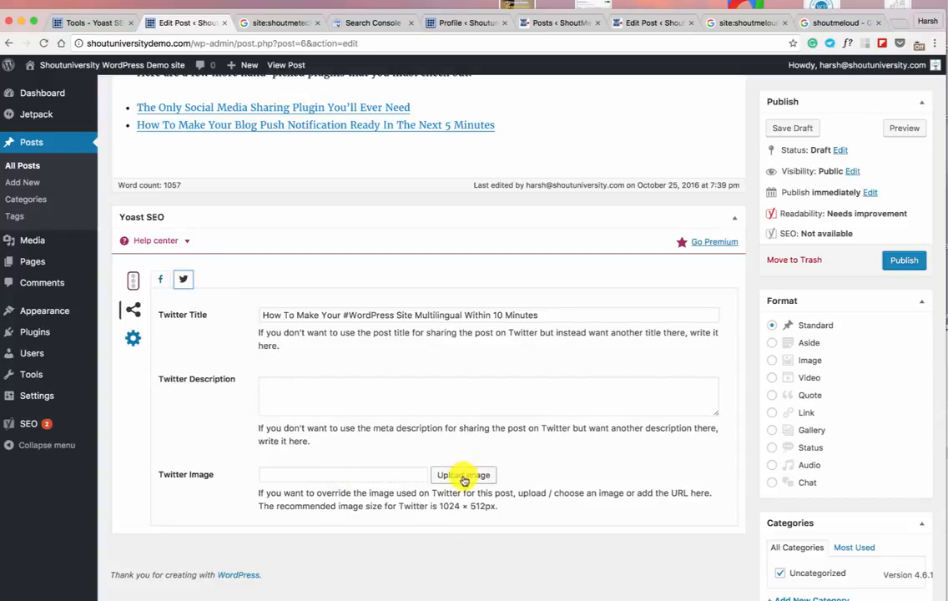
drag(498, 507, 434, 506)
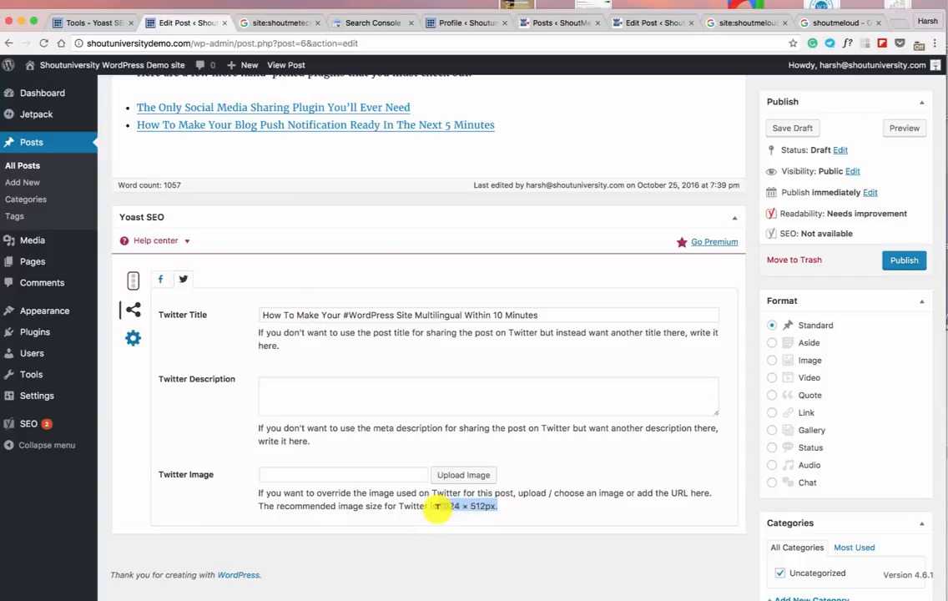
click(463, 474)
click(95, 212)
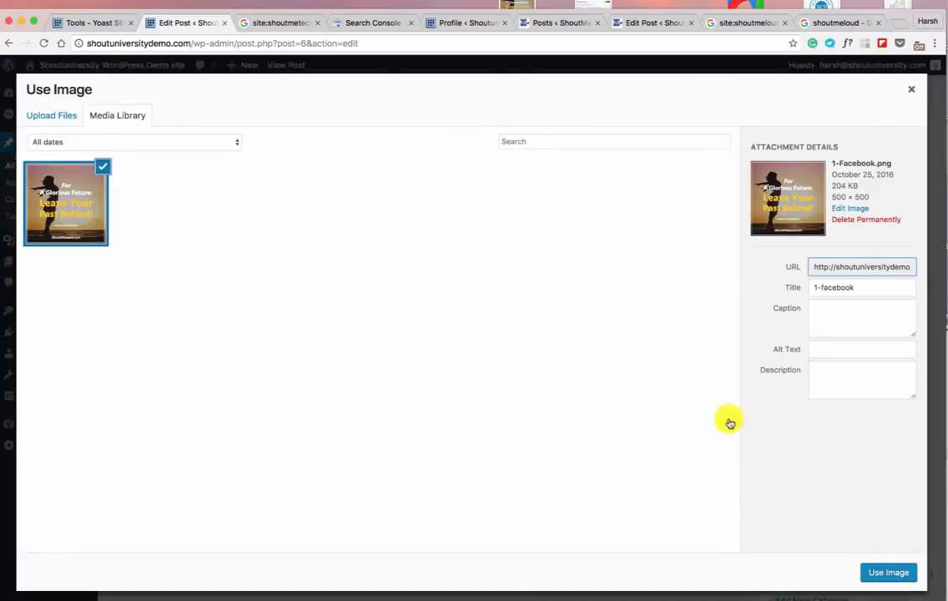
click(891, 575)
Look through the images in the post's content and review its Facebook and Twitter title, description and image fields.
scroll(481, 438, up, 20)
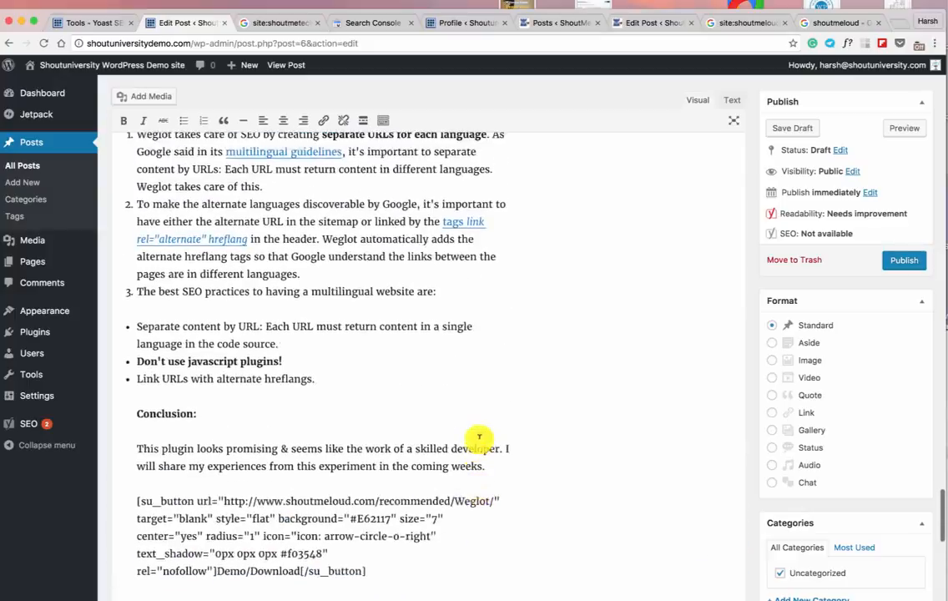
scroll(481, 438, up, 20)
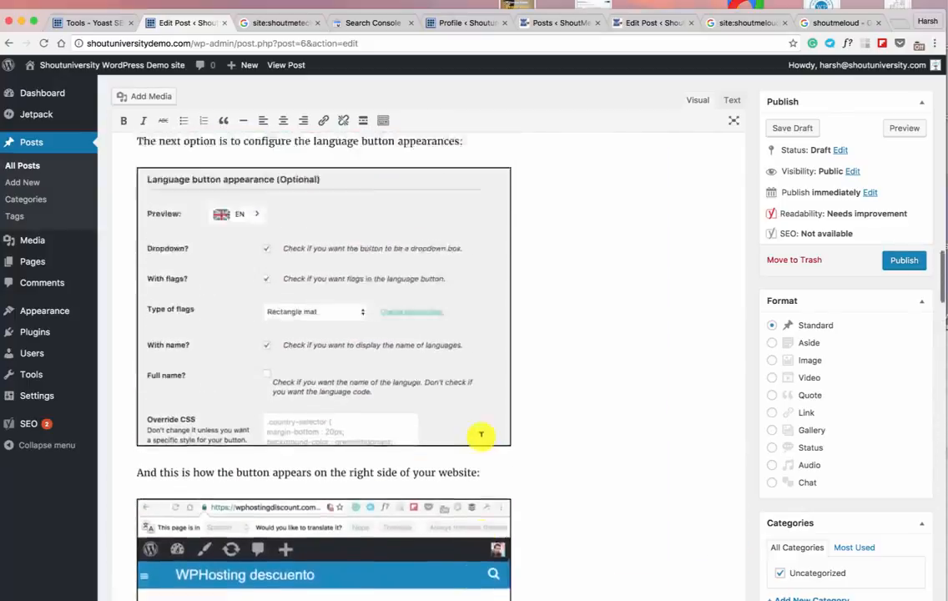
scroll(480, 433, up, 3)
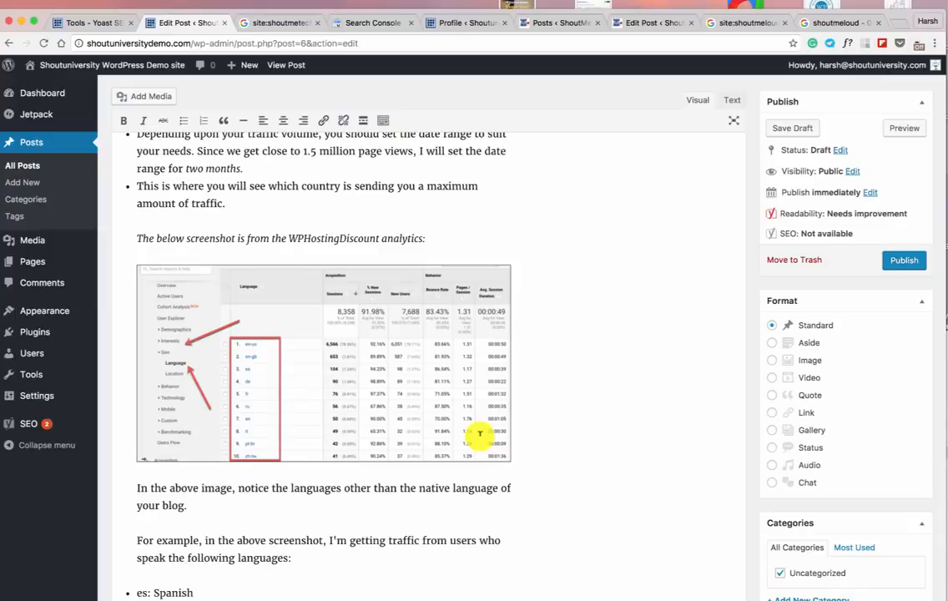
scroll(480, 433, down, 20)
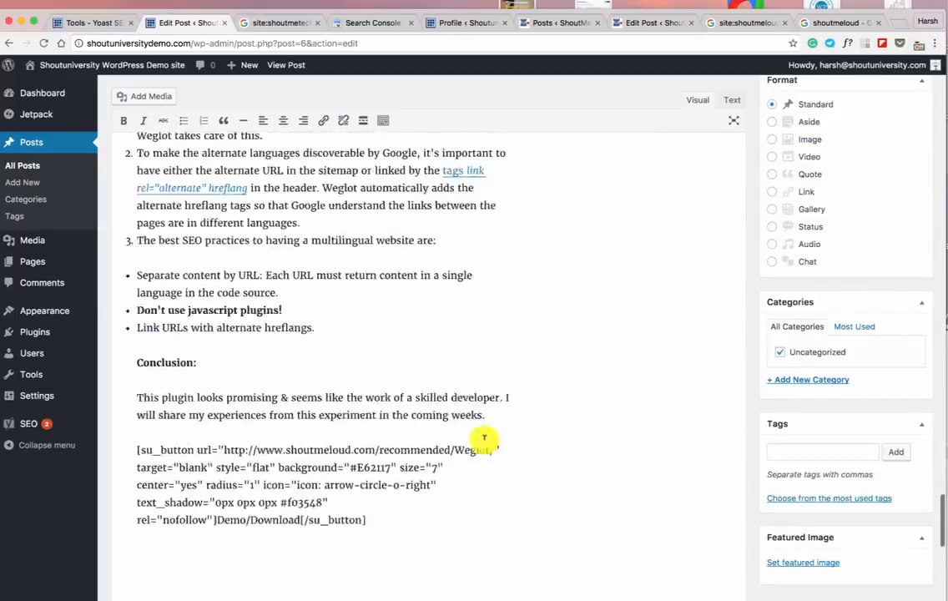
scroll(484, 438, down, 10)
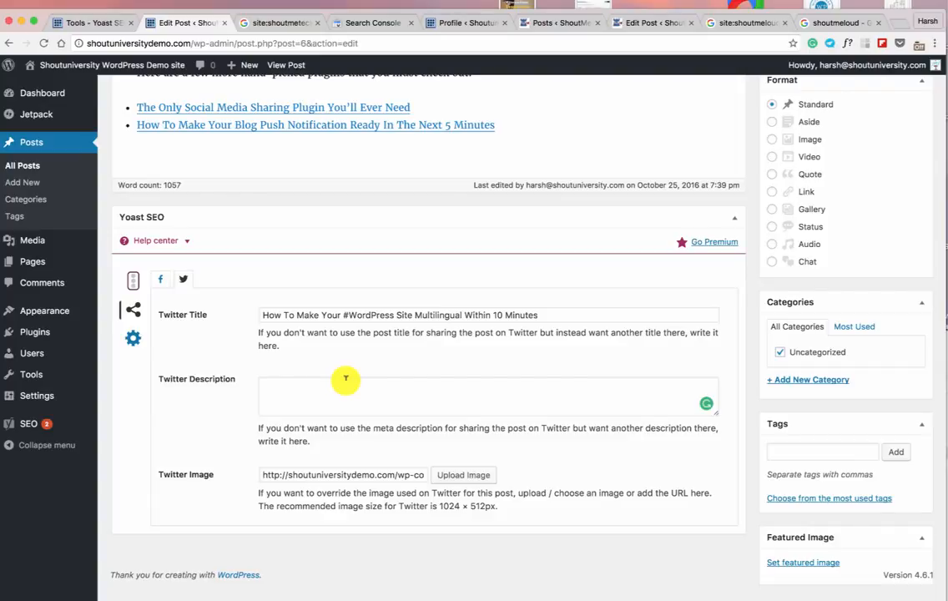
click(160, 281)
click(328, 315)
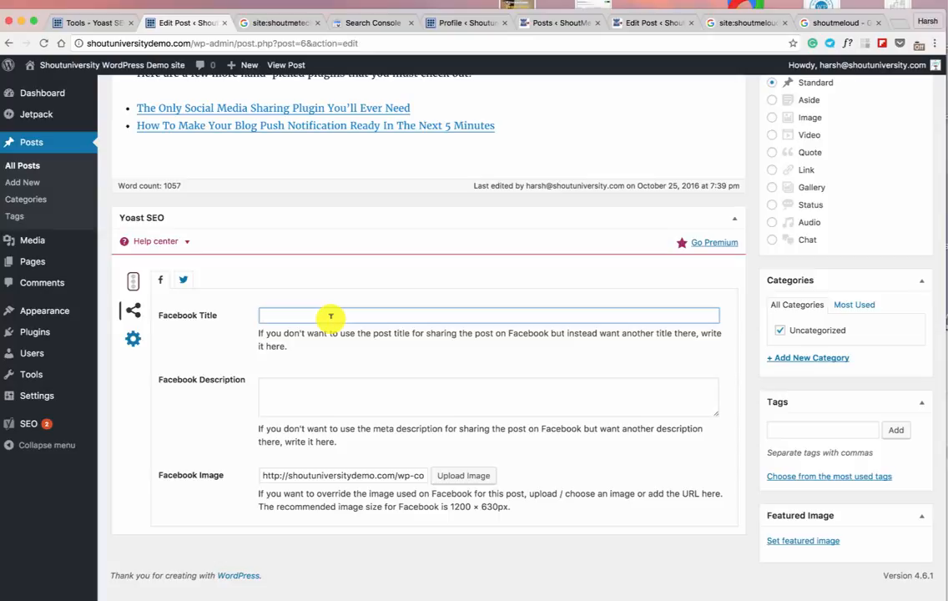
click(183, 281)
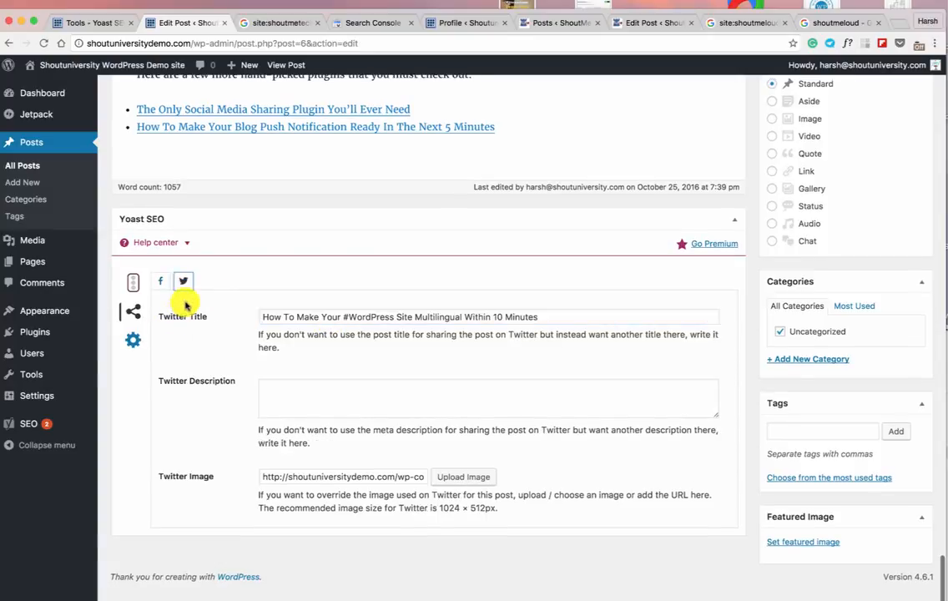
In the post's advanced Yoast SEO settings, set Meta robots index to noindex.
click(135, 340)
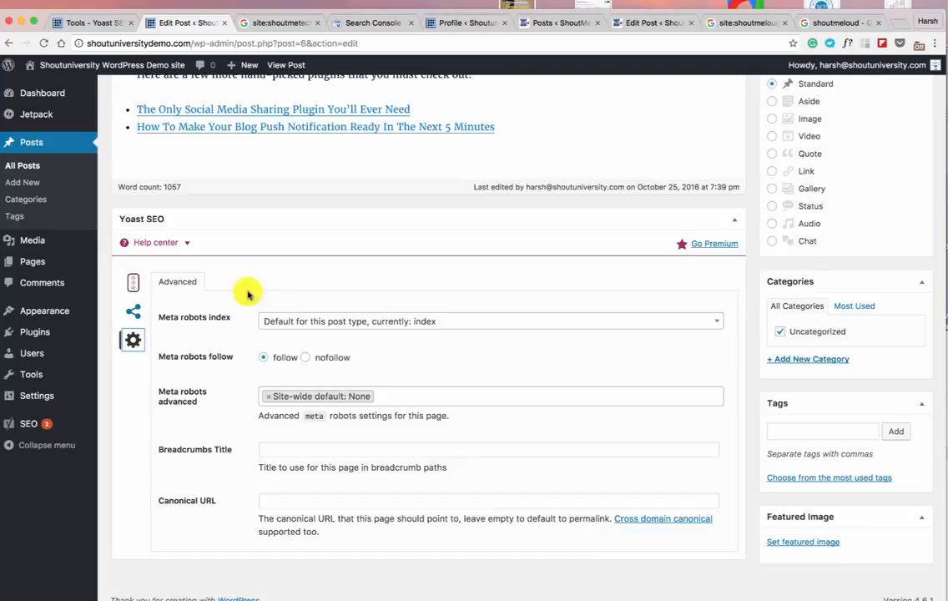
click(301, 322)
click(290, 393)
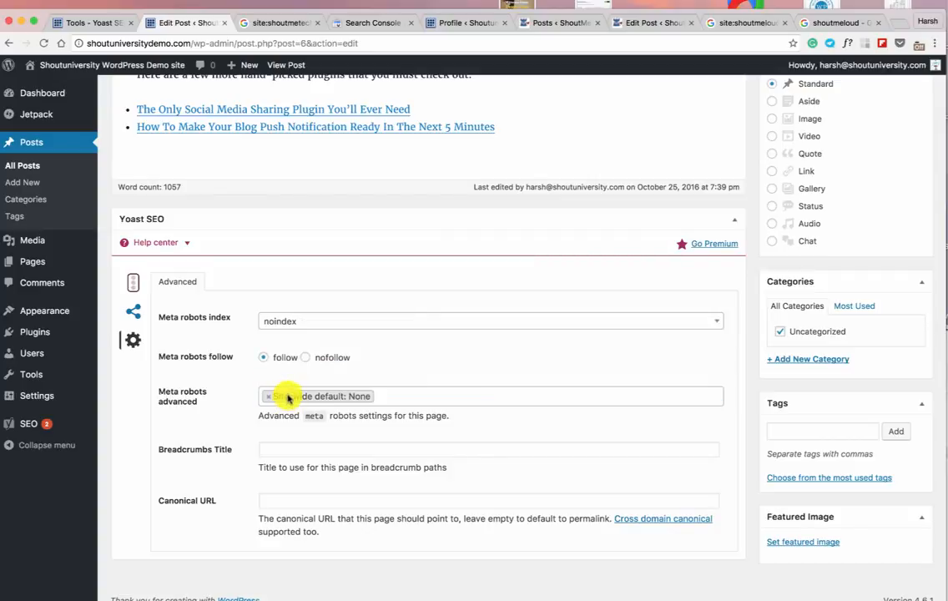
Check the plugin links at the post's end, set Meta robots follow to nofollow, and go to the empty Canonical URL field.
click(252, 121)
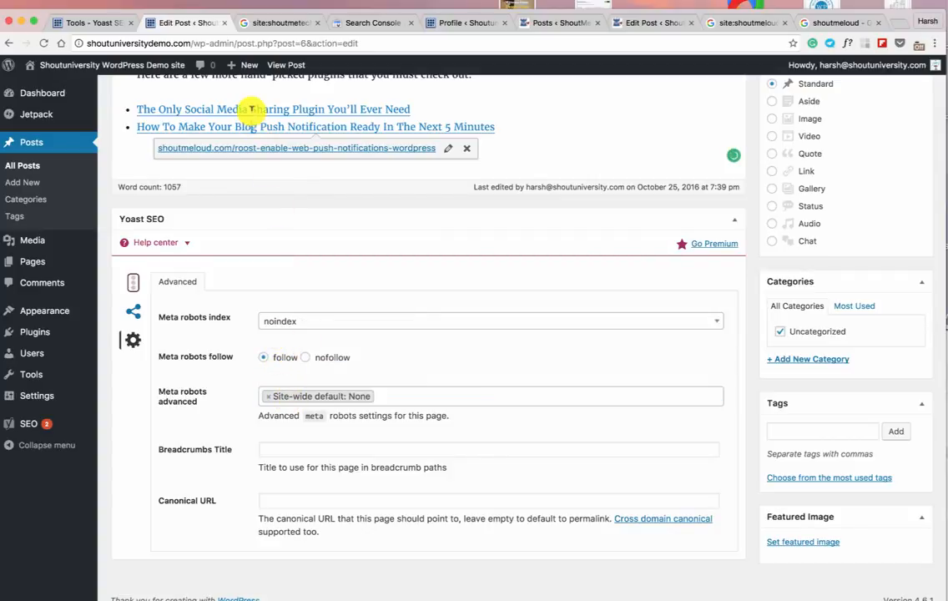
click(250, 106)
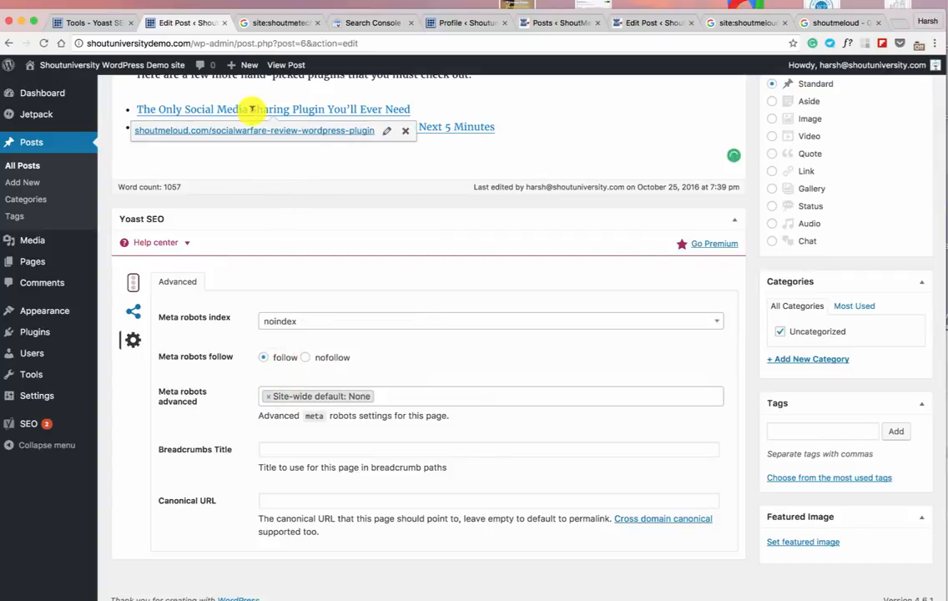
click(305, 357)
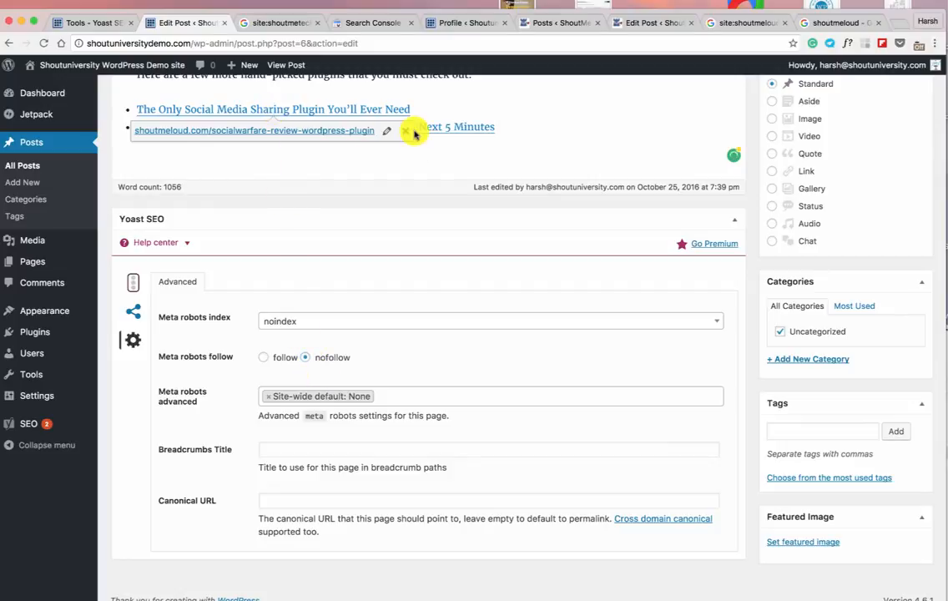
scroll(362, 300, down, 1)
scroll(362, 300, down, 1)
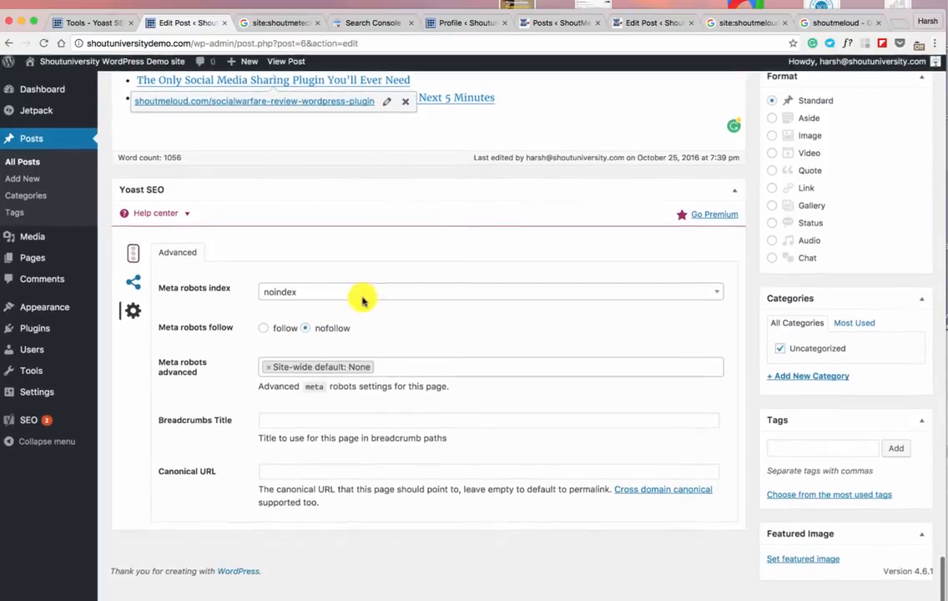
click(289, 476)
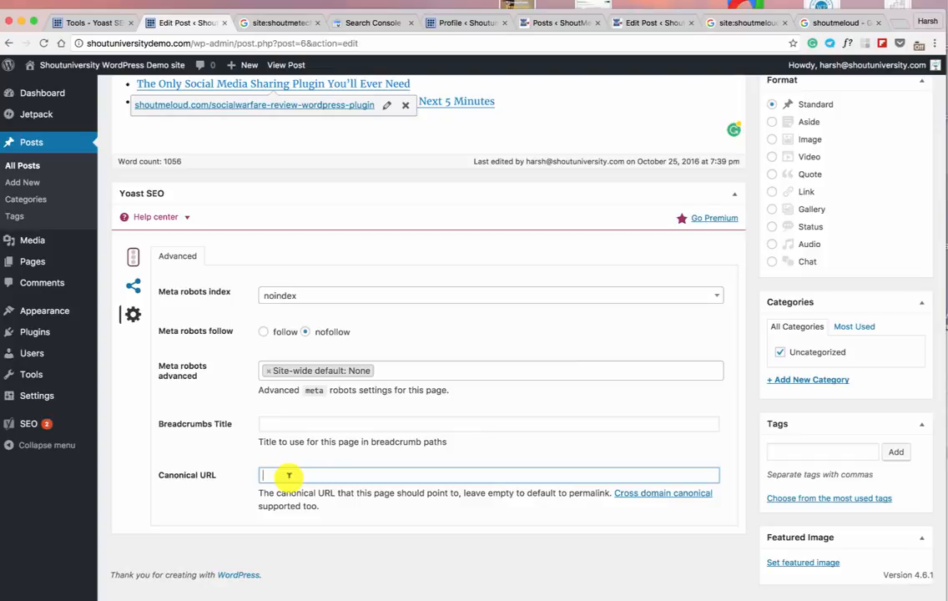
scroll(293, 476, up, 1)
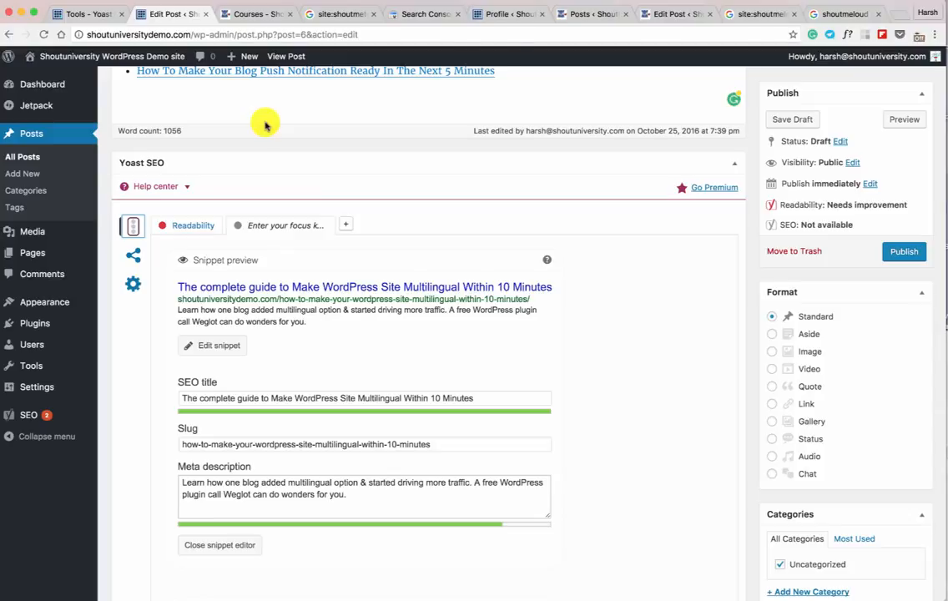
Browse the Shout University Courses page, open the Affiliate Marketing Course series in a new tab, and return to the post editor.
click(257, 15)
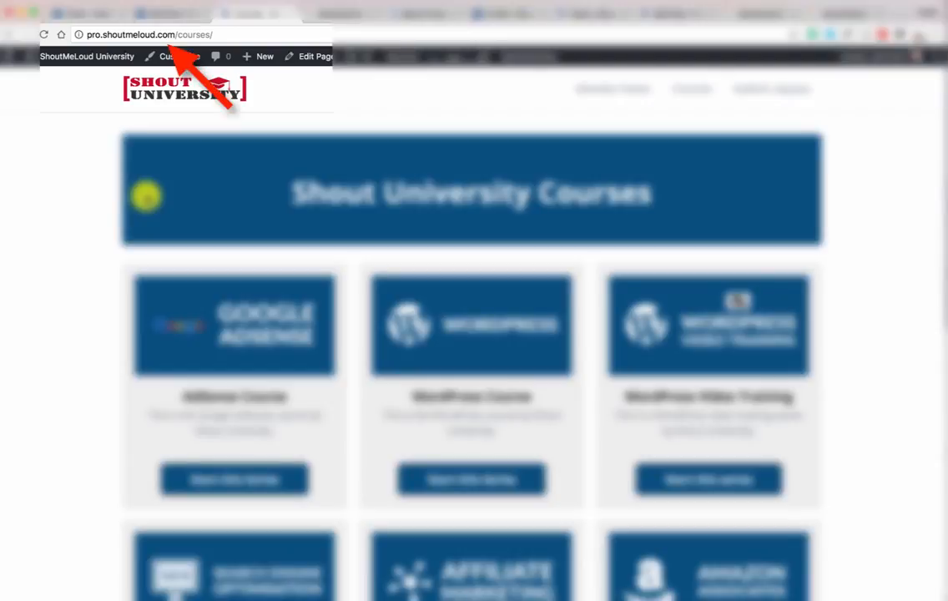
scroll(163, 233, down, 3)
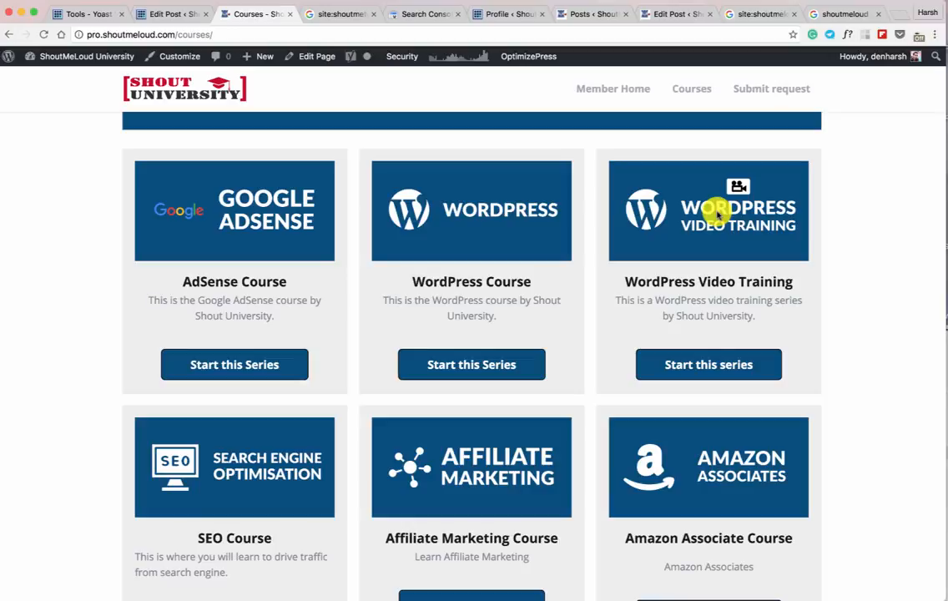
scroll(518, 325, down, 2)
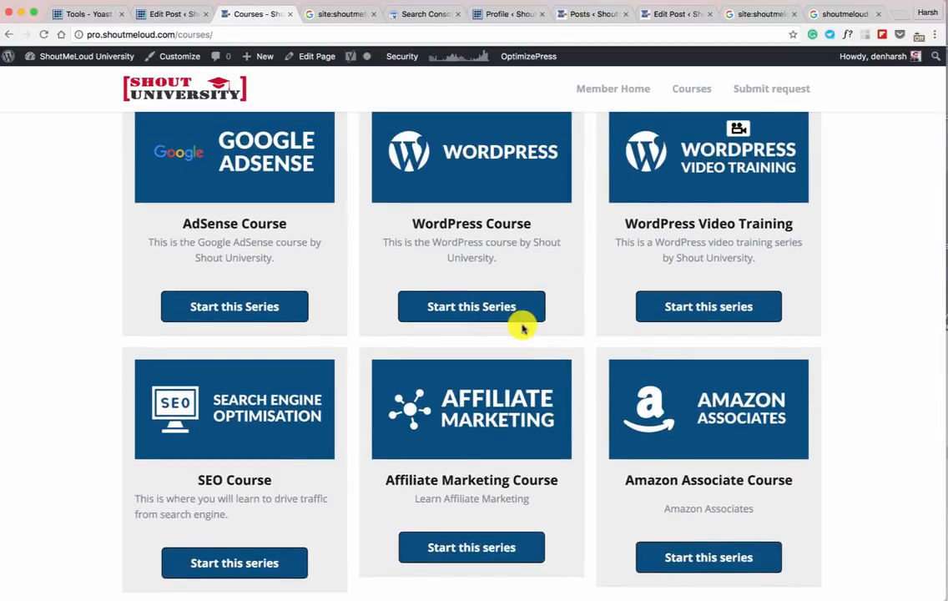
drag(391, 480, 590, 473)
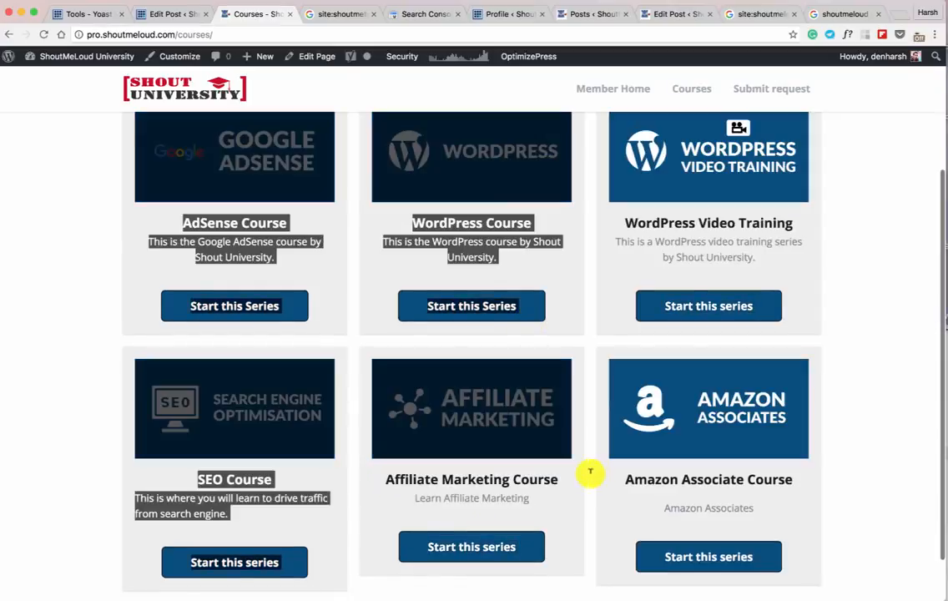
click(539, 490)
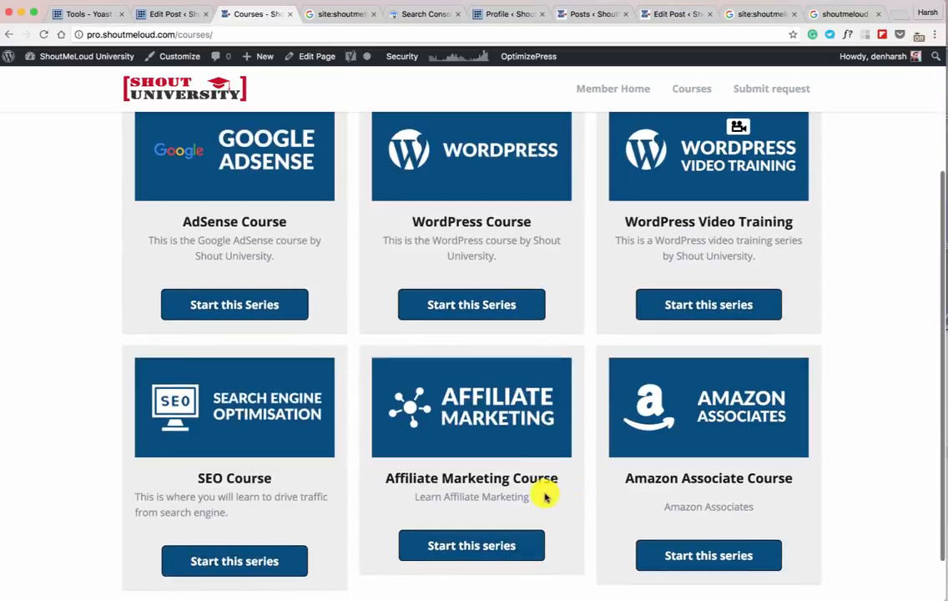
super+click(494, 545)
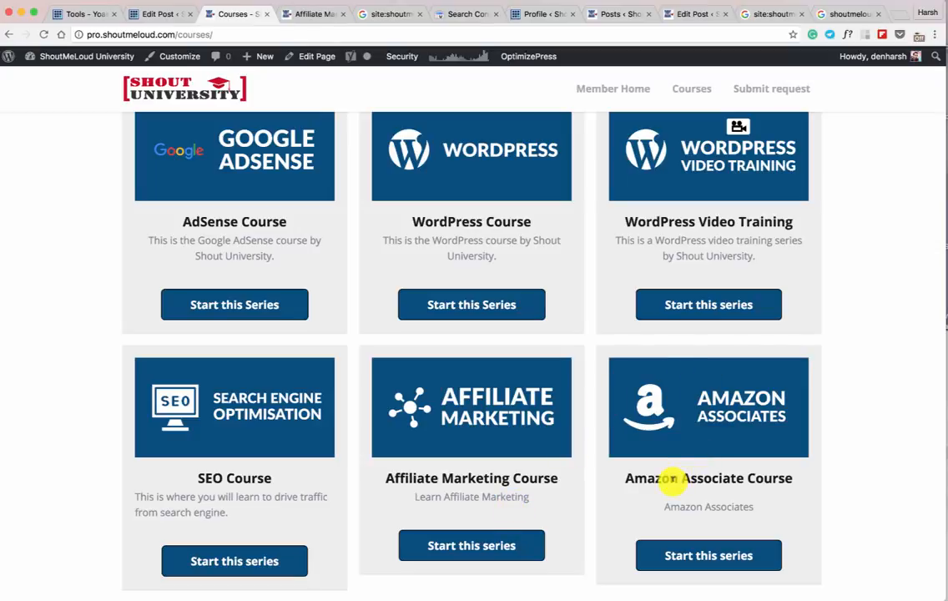
scroll(250, 229, up, 5)
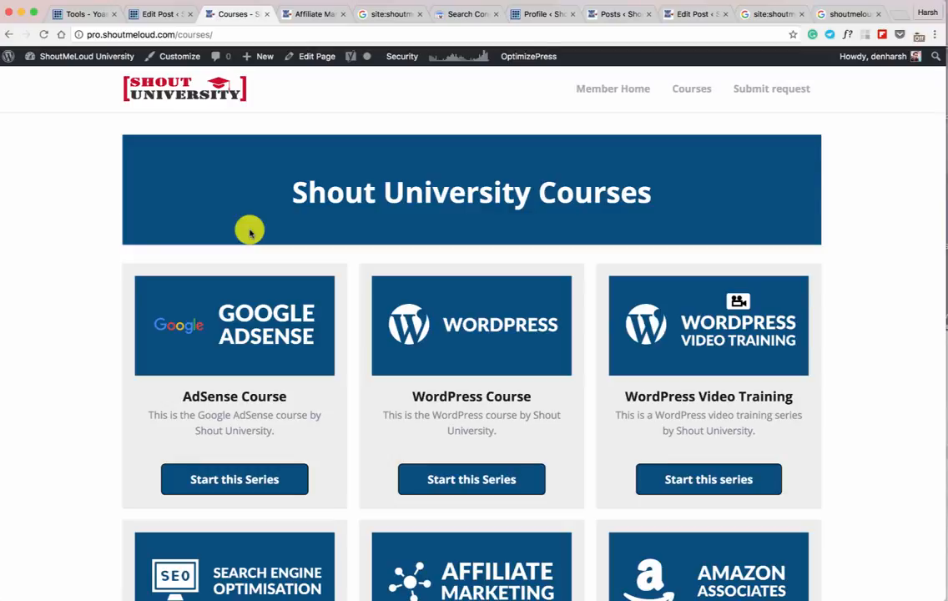
click(144, 14)
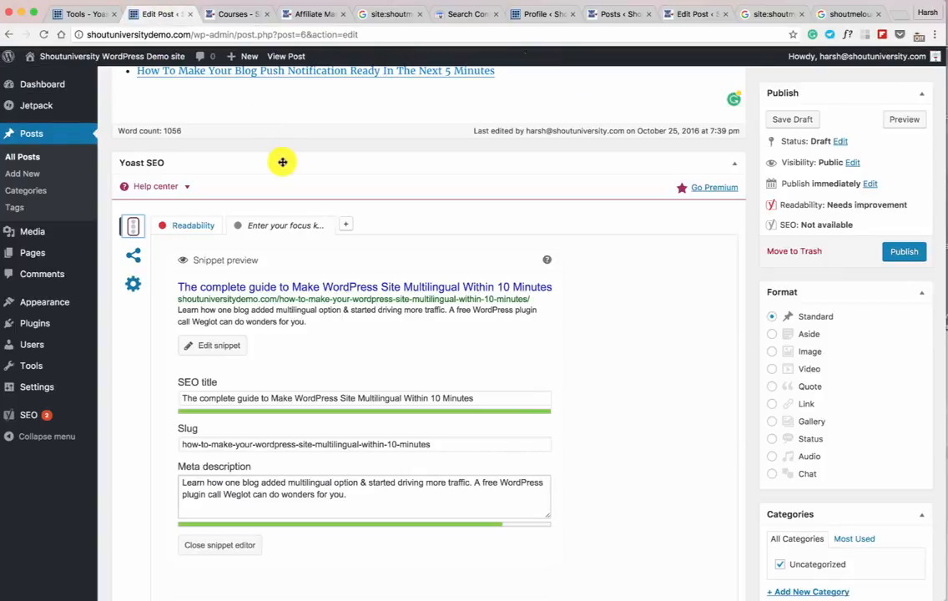